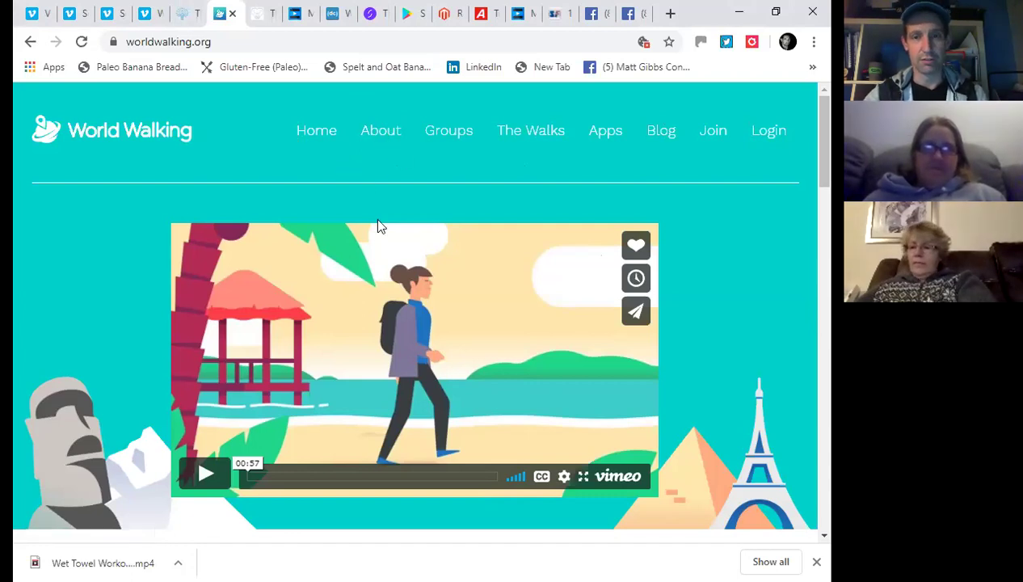
Open World Walking's login and registration page
scroll(380, 220, "down", 2)
scroll(385, 223, "down", 1)
scroll(386, 223, "up", 3)
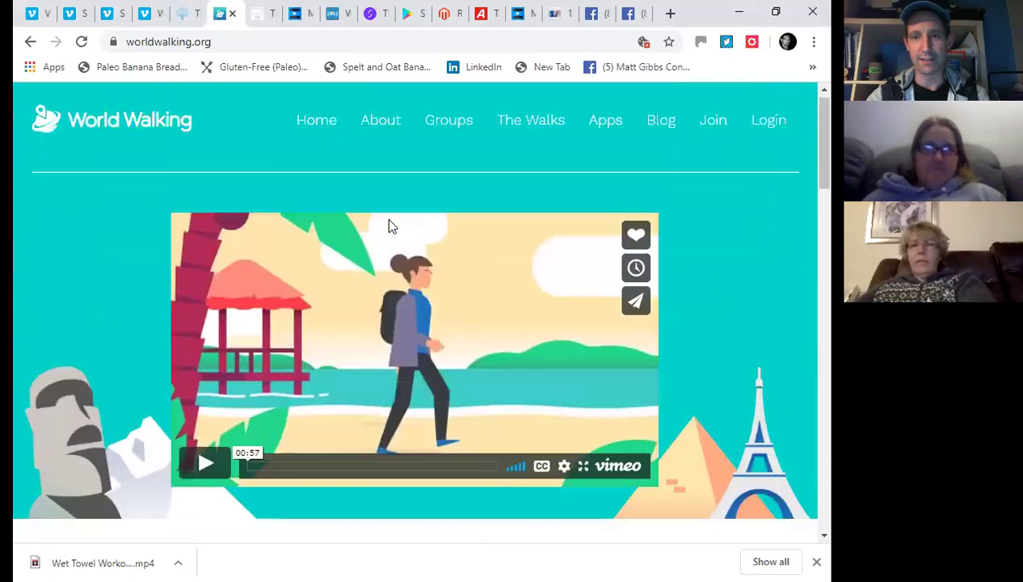
scroll(374, 239, "down", 2)
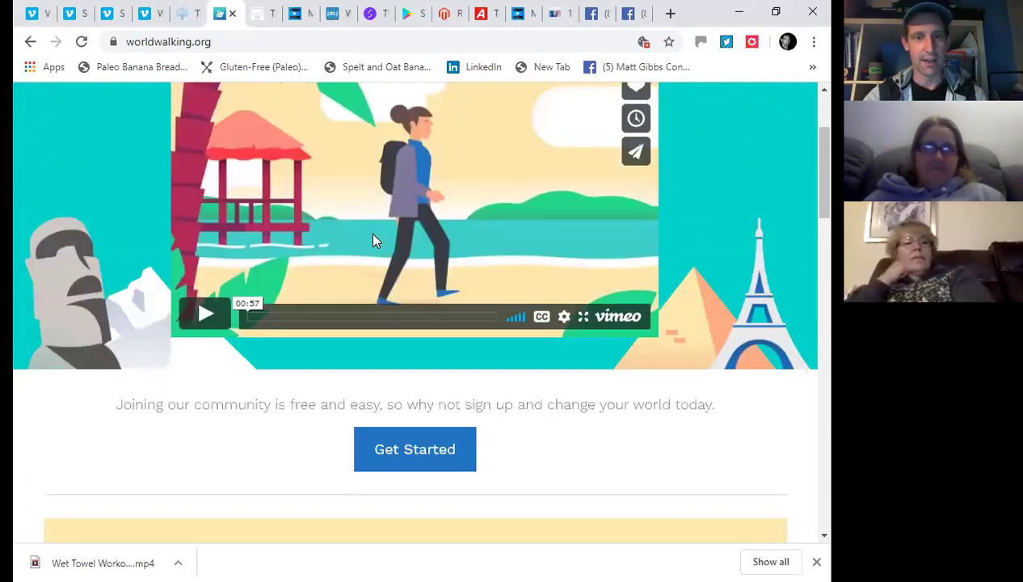
scroll(373, 239, "down", 1)
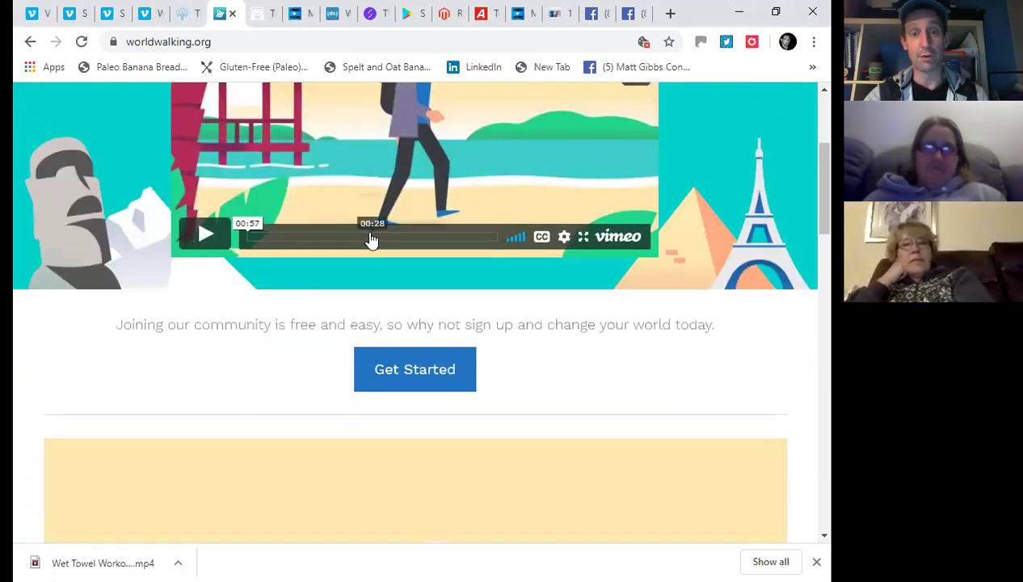
scroll(375, 229, "up", 2)
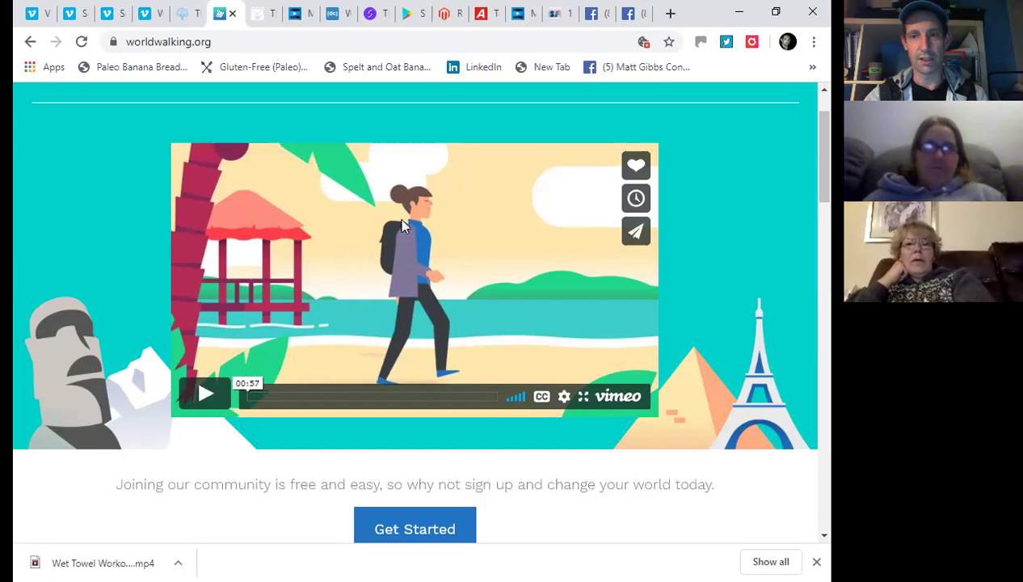
scroll(546, 261, "up", 1)
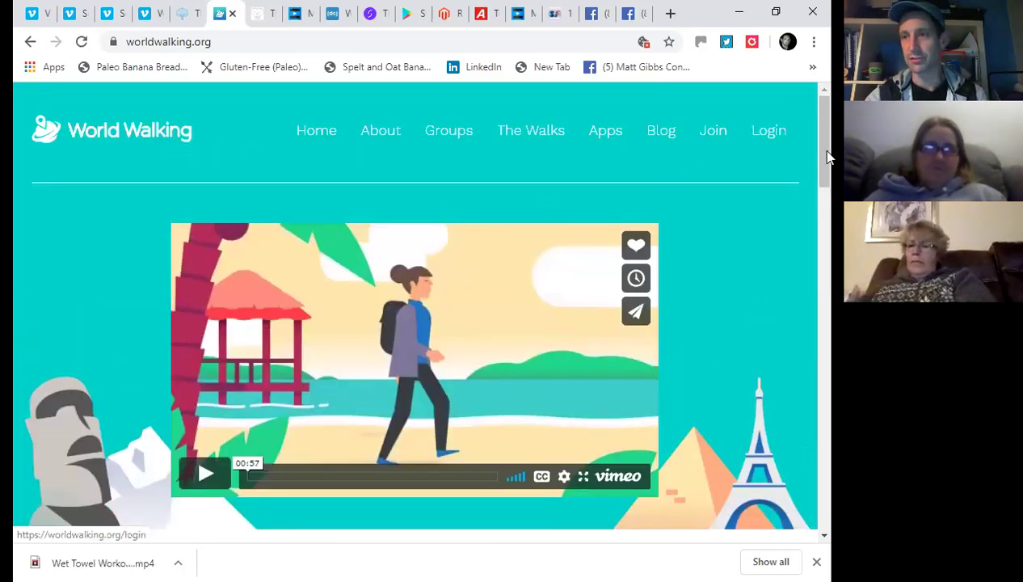
left_click(769, 133)
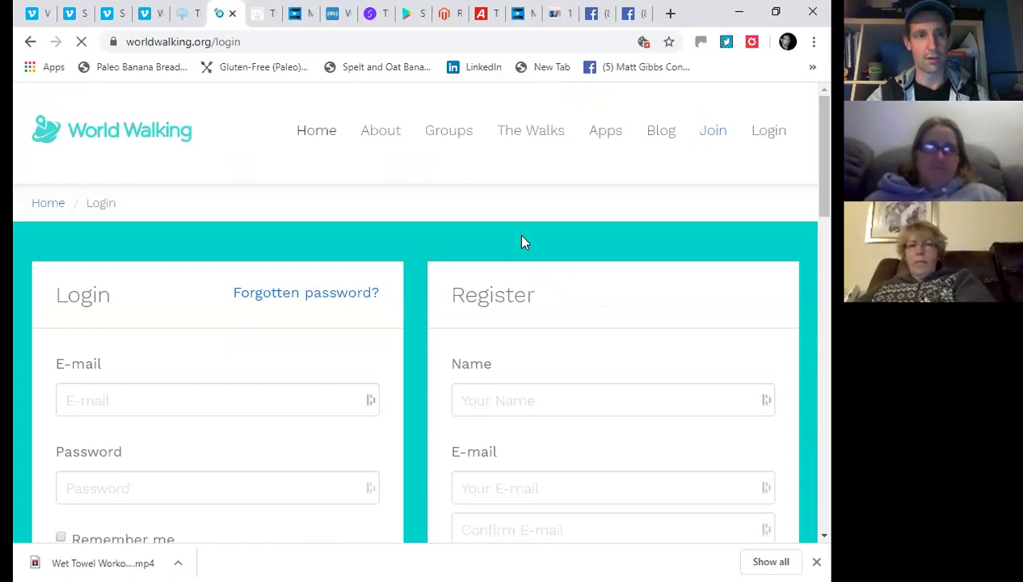
Look over the sign-in and registration forms, then start logging in with Facebook
scroll(521, 241, "down", 4)
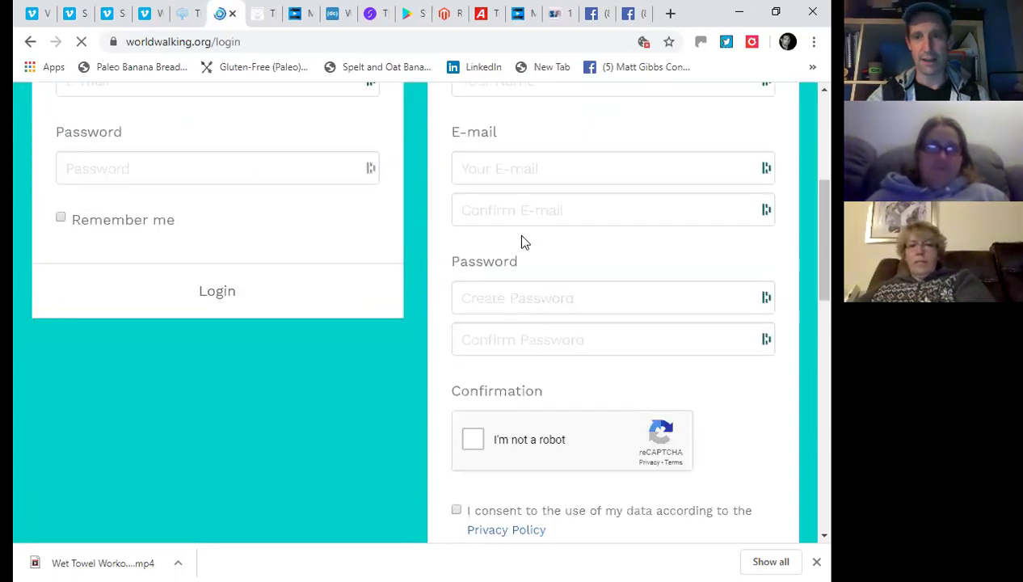
scroll(521, 242, "up", 4)
scroll(516, 246, "down", 2)
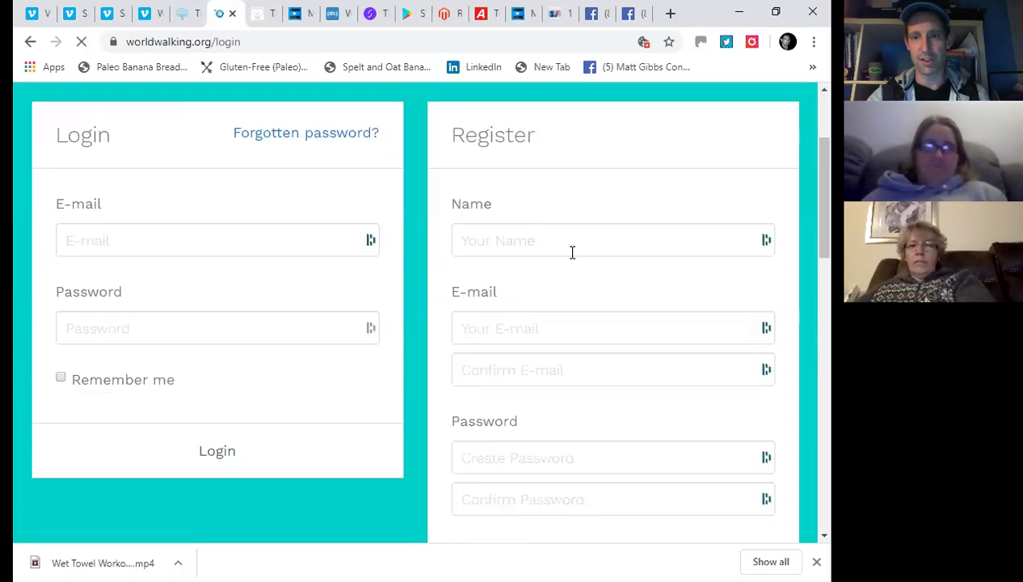
scroll(219, 324, "down", 7)
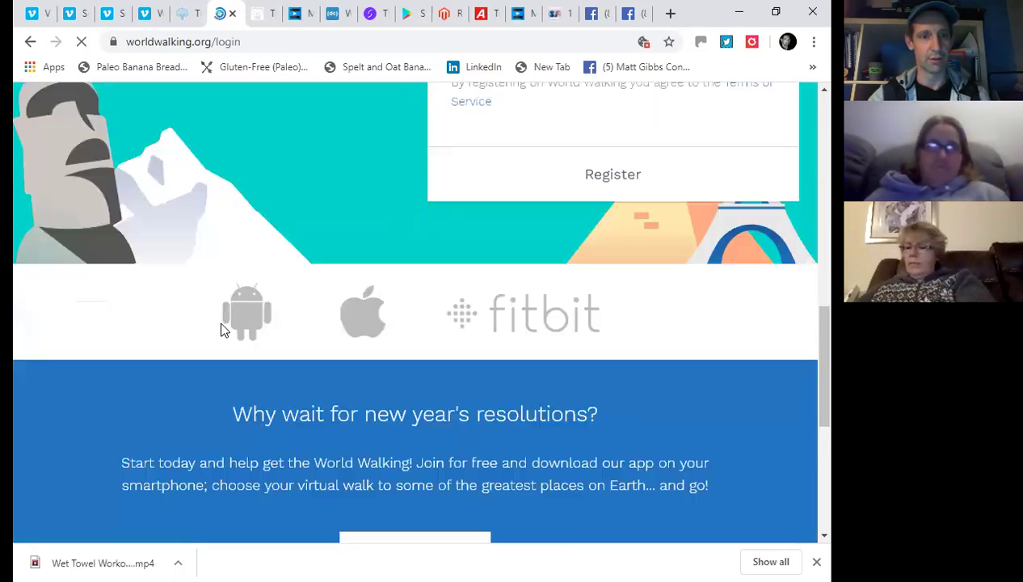
scroll(223, 319, "up", 5)
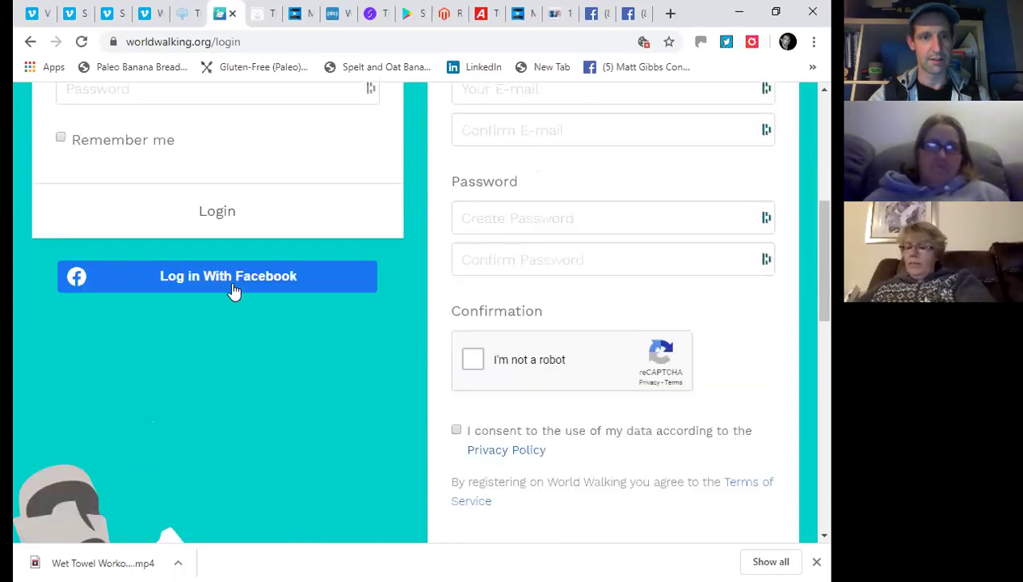
left_click(233, 289)
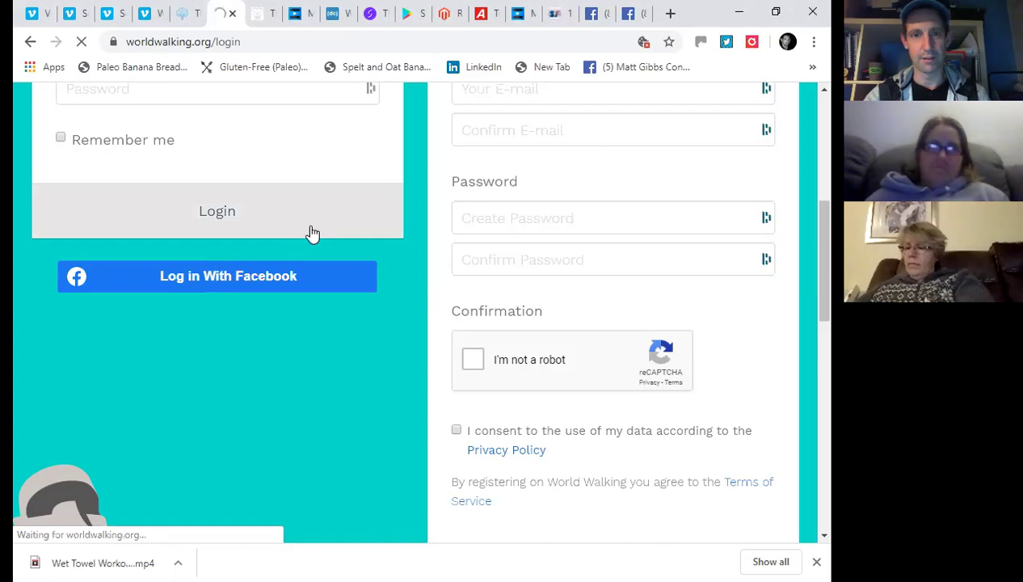
scroll(312, 234, "up", 3)
scroll(312, 233, "up", 2)
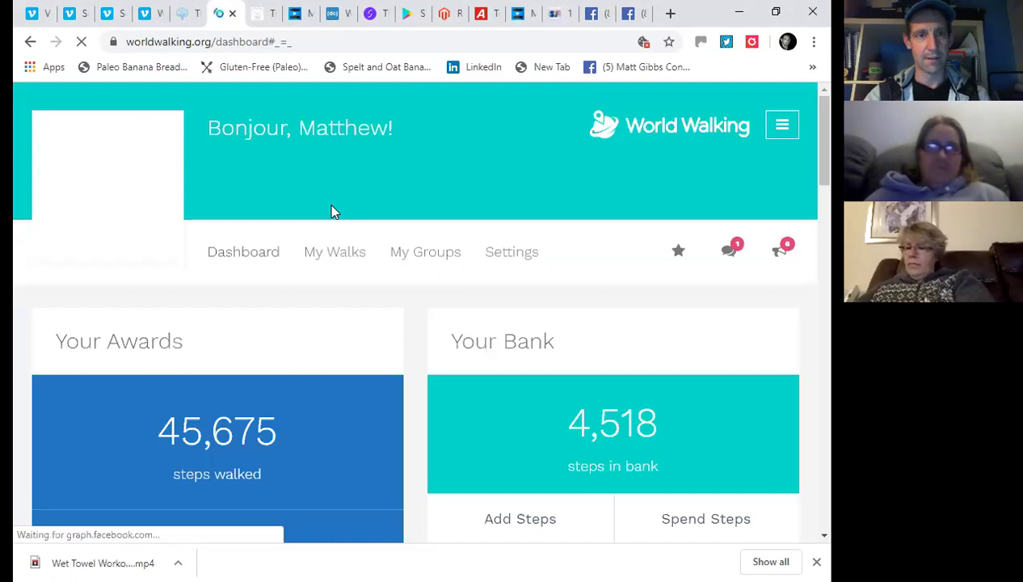
scroll(328, 206, "down", 1)
scroll(92, 180, "up", 1)
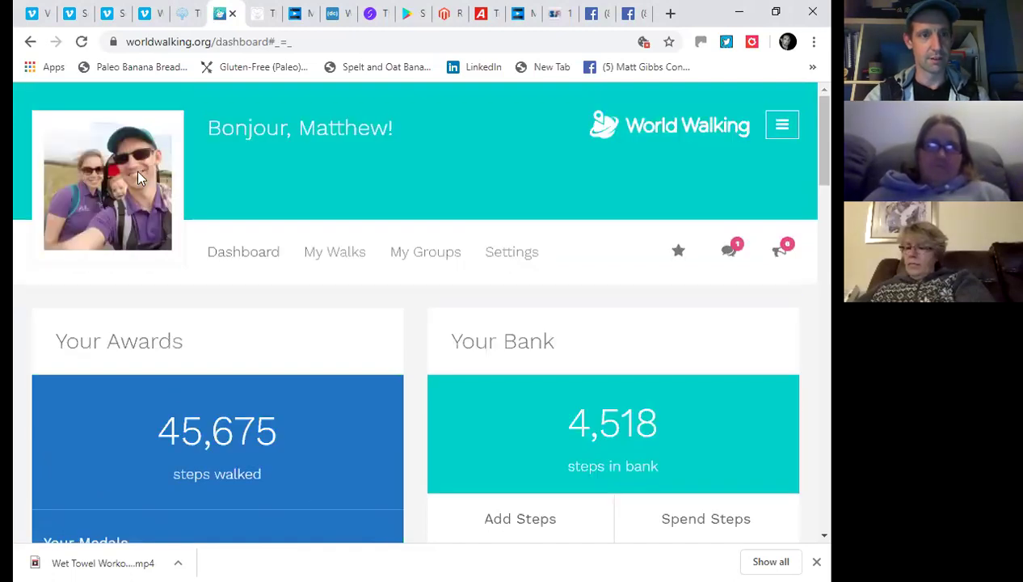
scroll(158, 262, "down", 2)
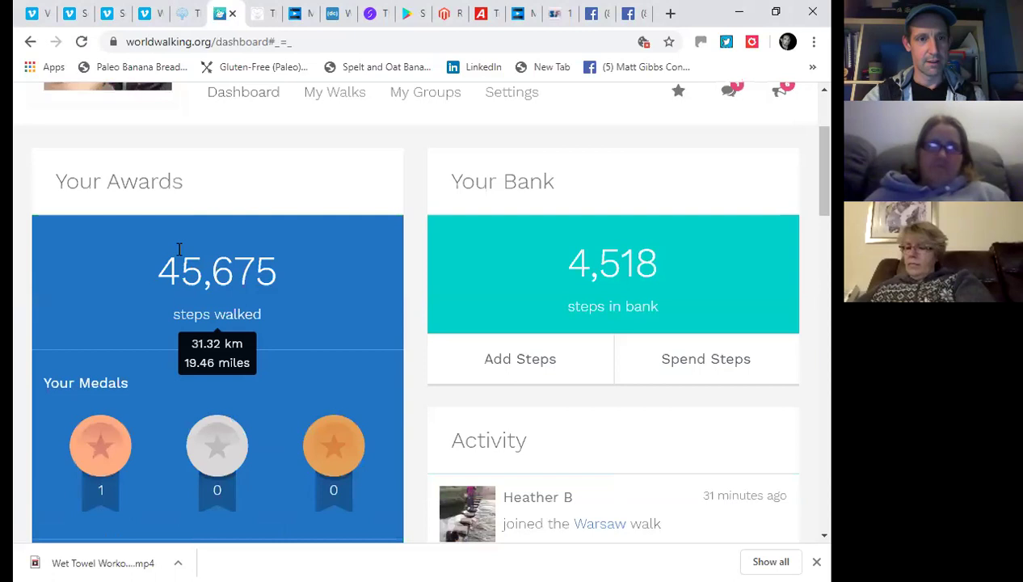
scroll(384, 190, "up", 2)
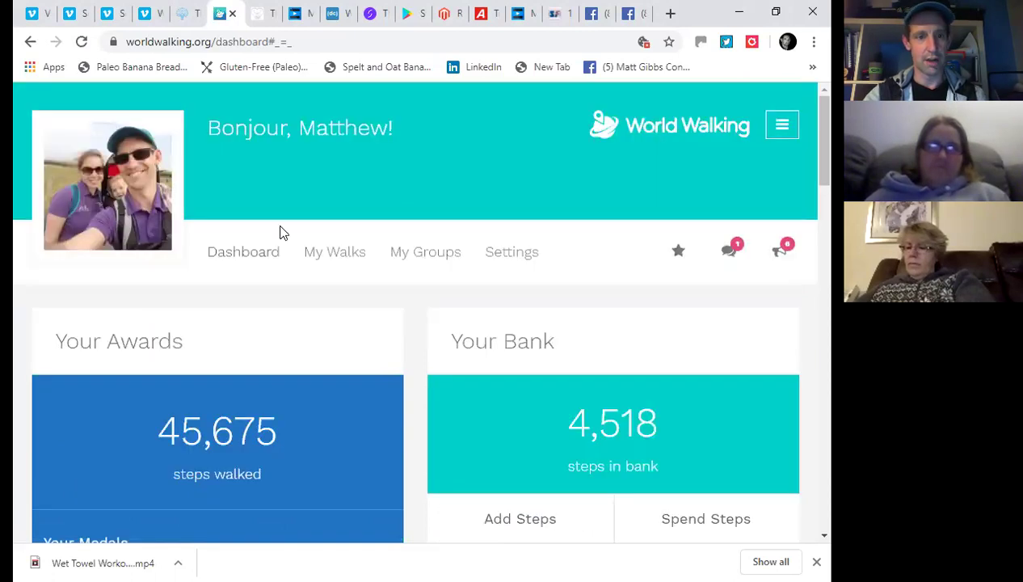
scroll(234, 277, "down", 2)
left_click(233, 277)
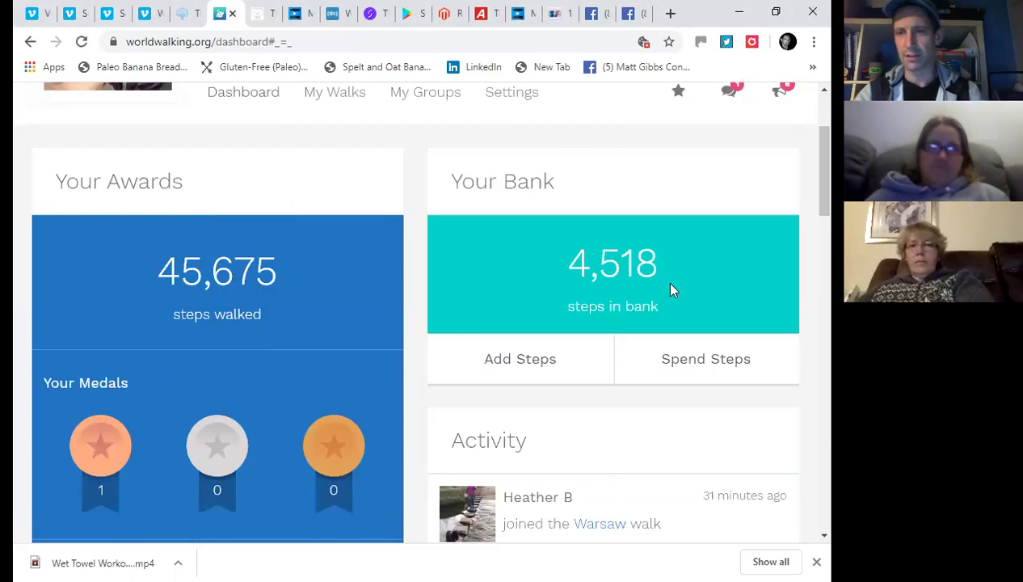
mouse_move(591, 265)
scroll(592, 273, "up", 1)
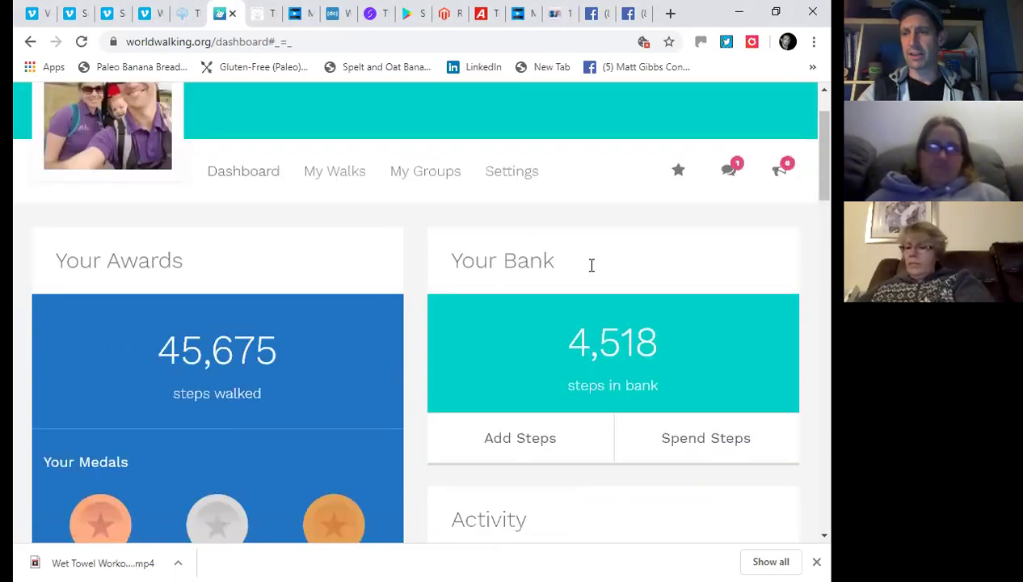
scroll(592, 265, "down", 1)
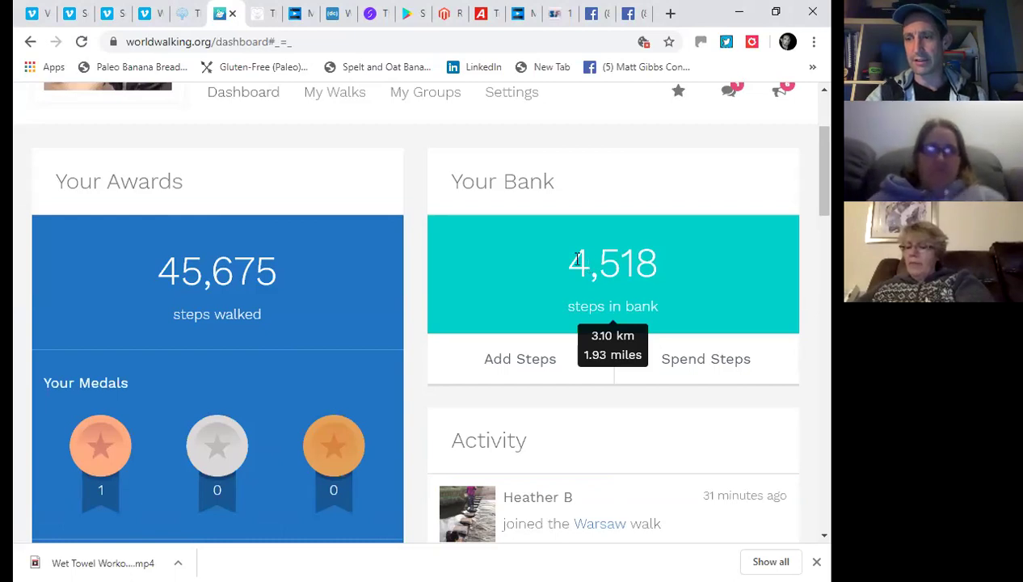
scroll(580, 251, "down", 1)
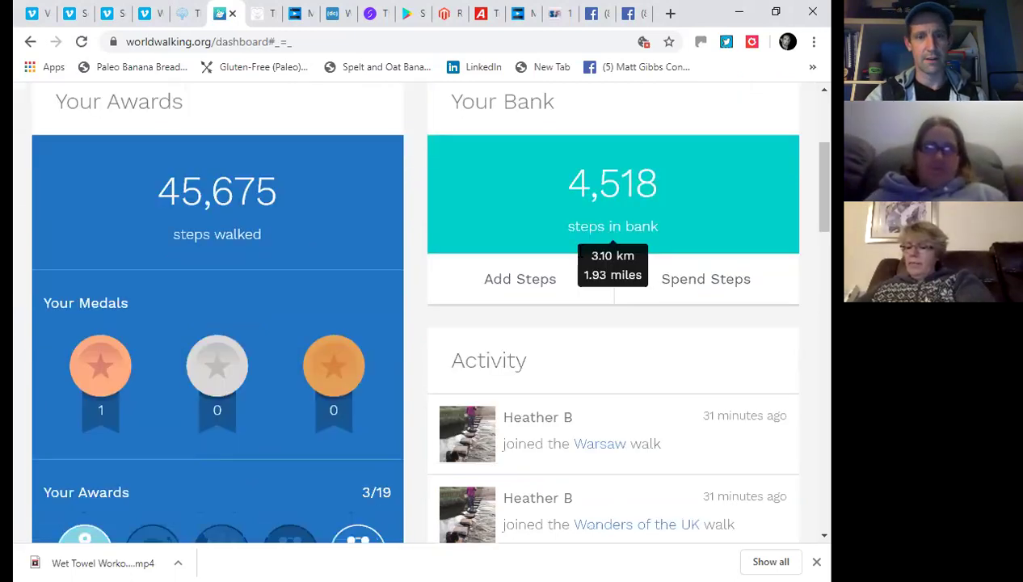
scroll(580, 255, "down", 1)
scroll(580, 256, "down", 3)
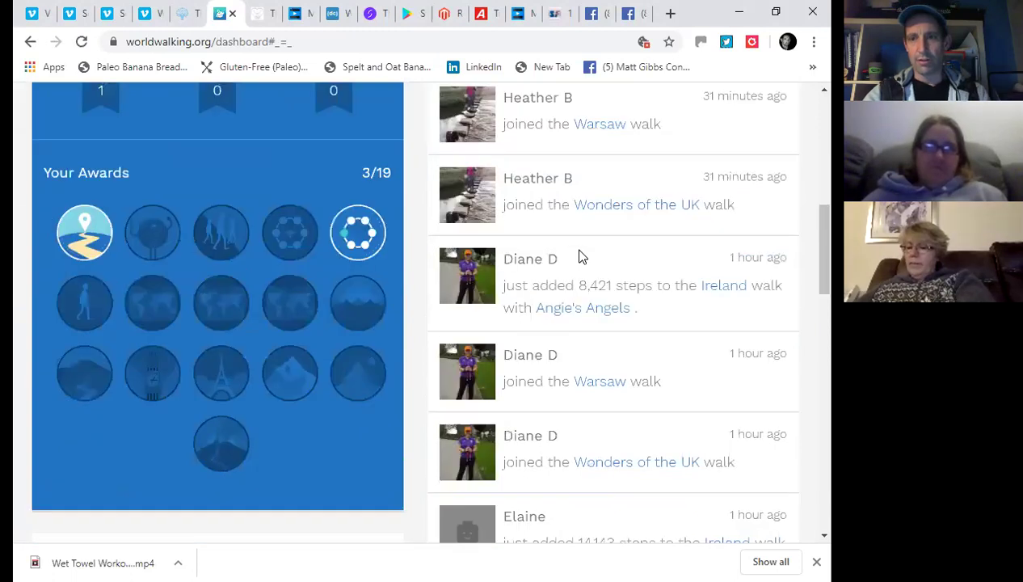
scroll(580, 256, "up", 2)
scroll(578, 255, "down", 1)
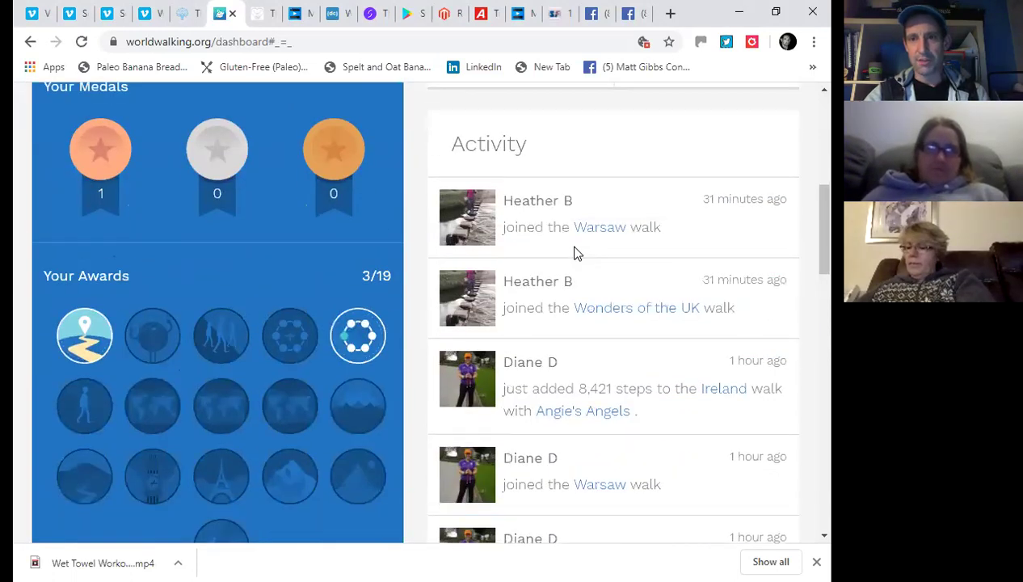
scroll(572, 246, "down", 1)
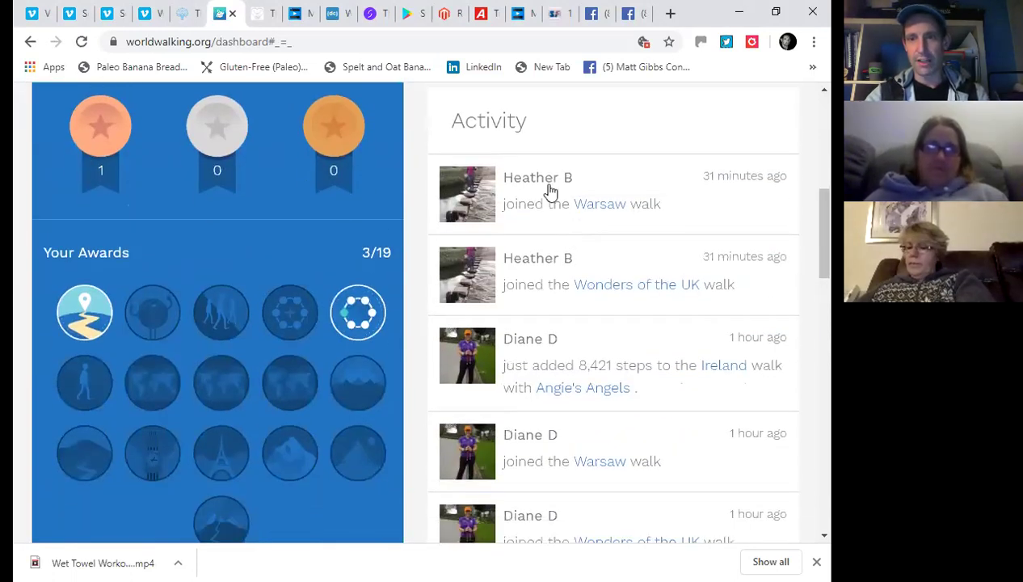
scroll(571, 358, "down", 1)
scroll(506, 303, "down", 1)
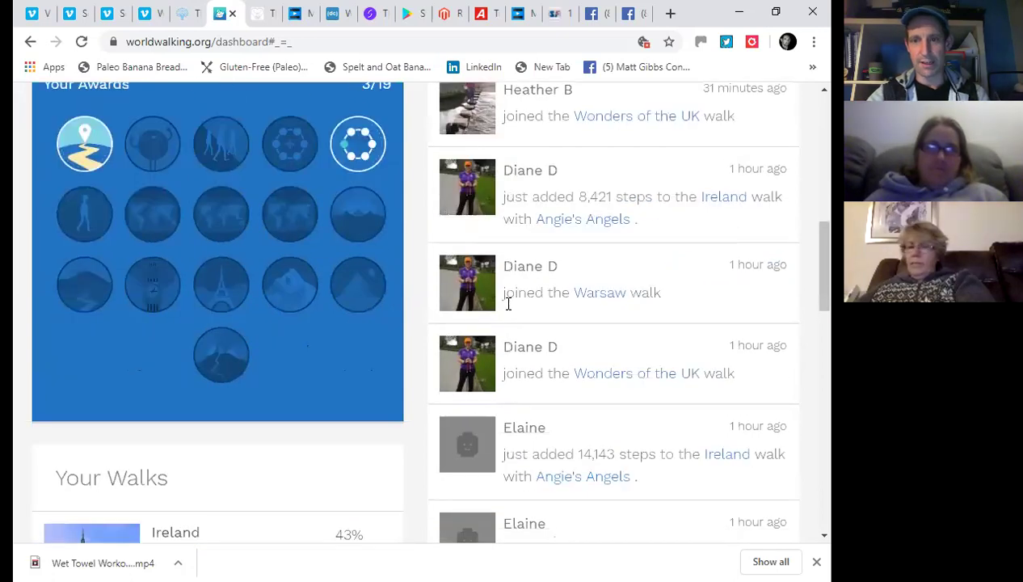
scroll(521, 314, "down", 4)
scroll(532, 278, "down", 3)
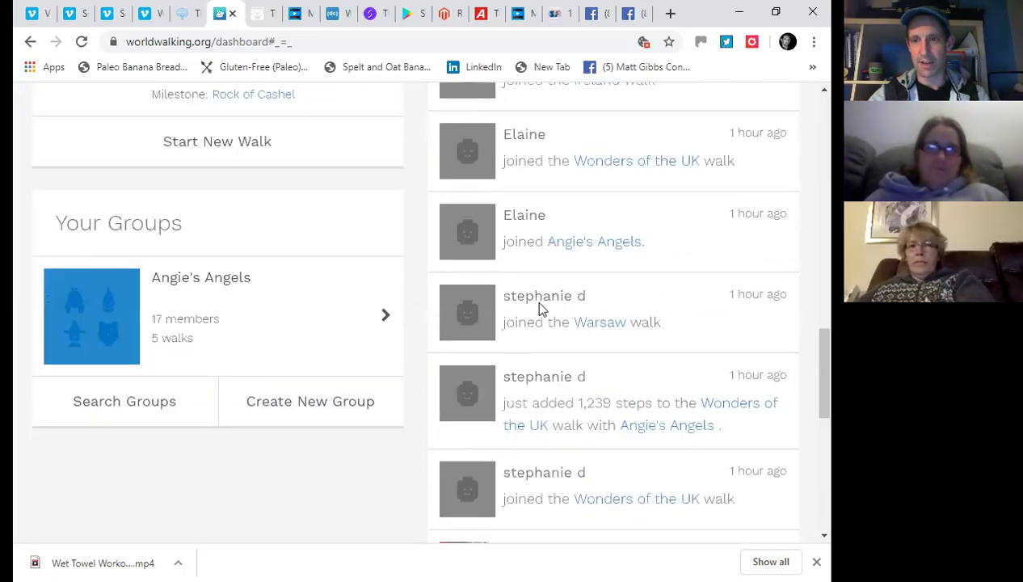
scroll(556, 315, "down", 3)
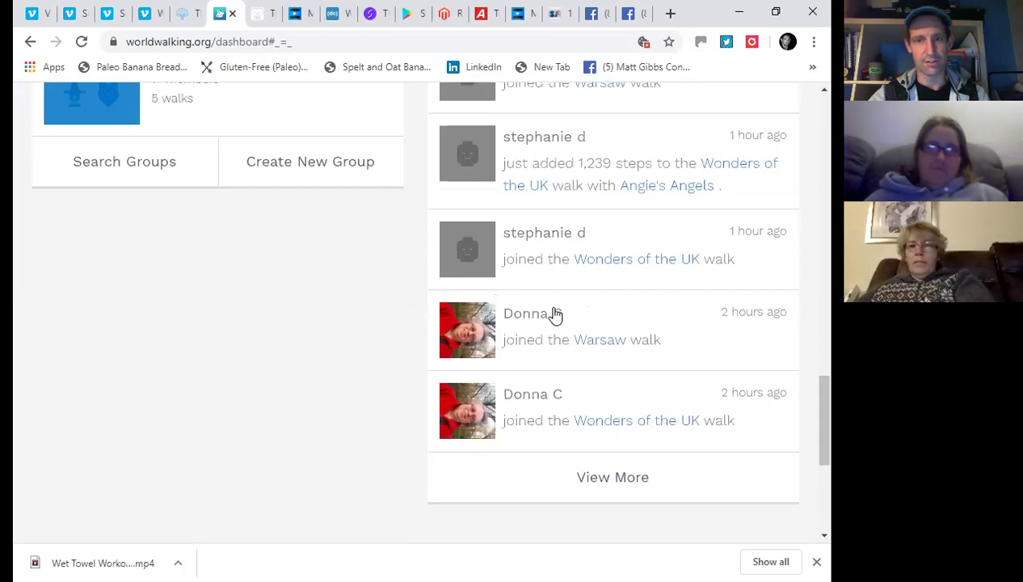
scroll(567, 315, "up", 1)
scroll(566, 315, "up", 3)
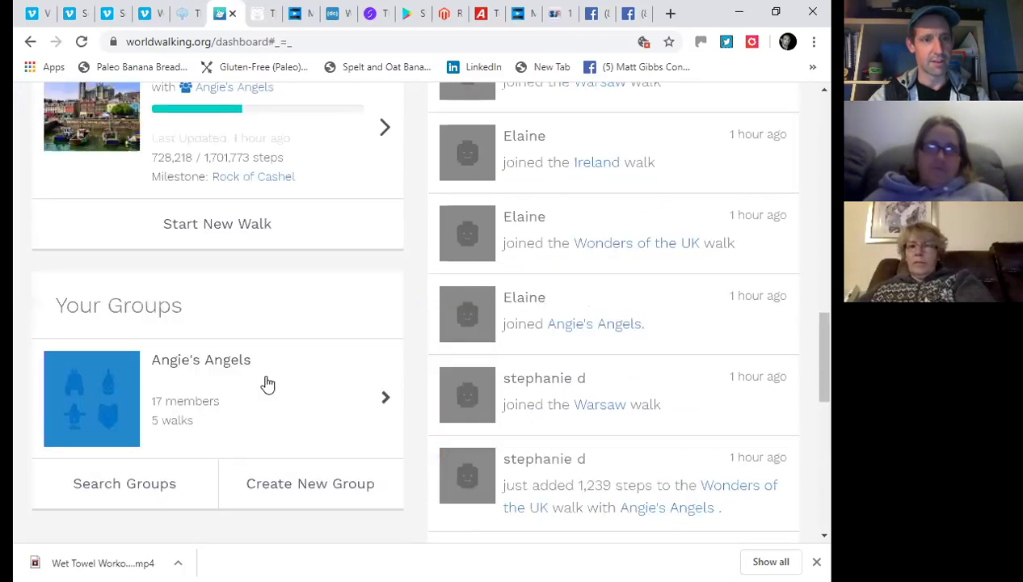
left_click(143, 297)
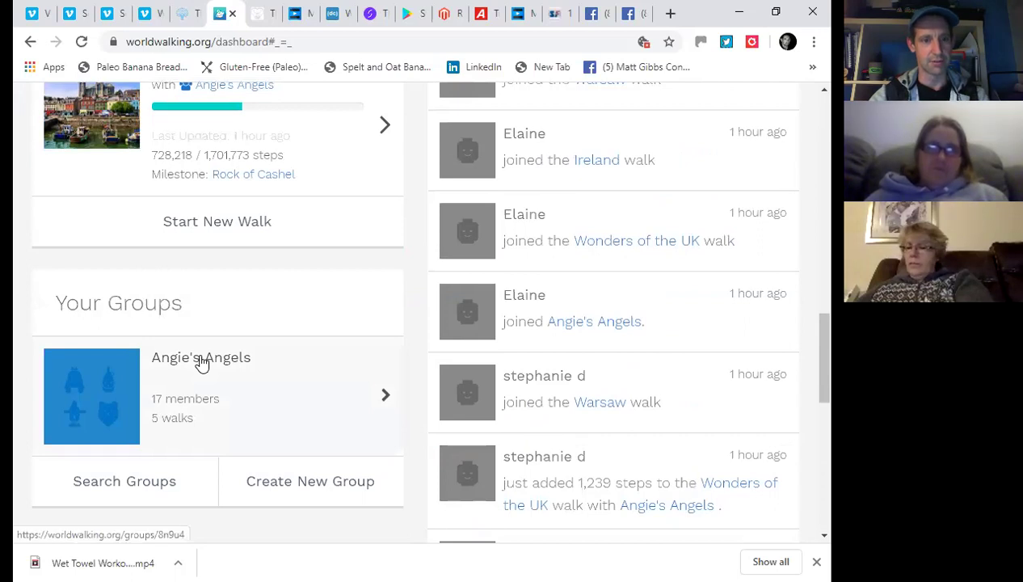
scroll(204, 364, "down", 2)
scroll(205, 363, "up", 5)
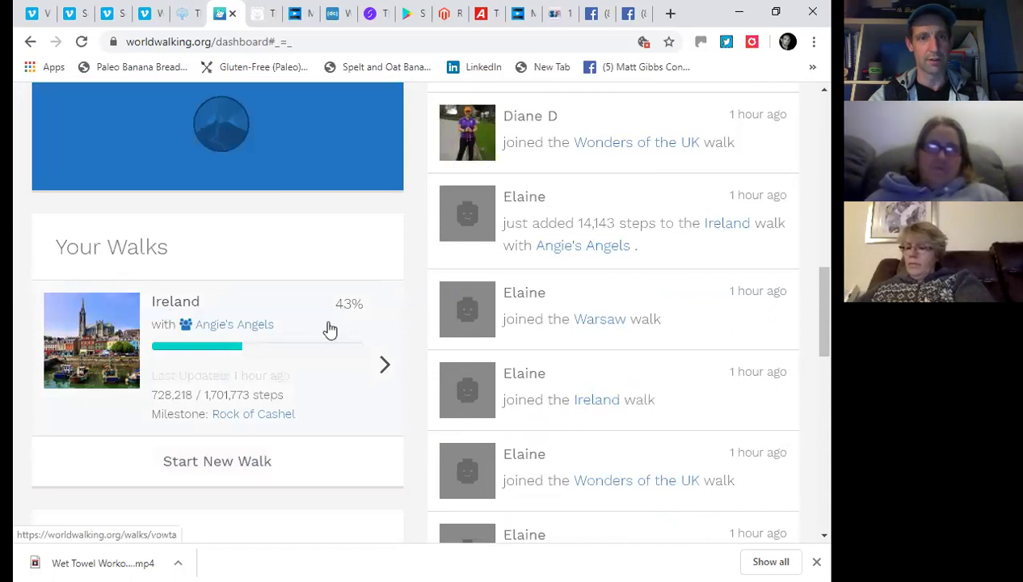
scroll(330, 330, "up", 3)
scroll(361, 328, "up", 2)
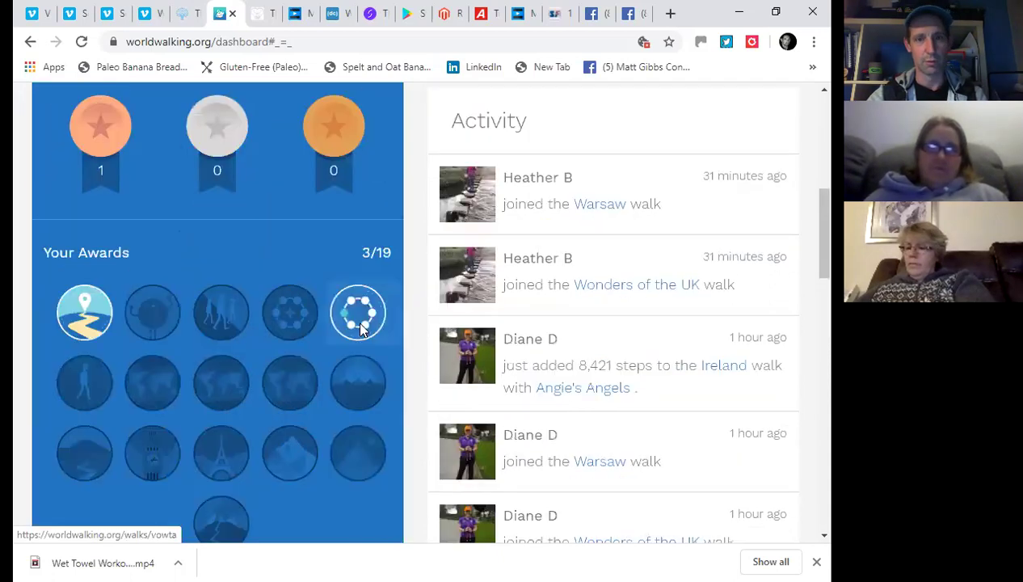
left_click(358, 327)
left_click(81, 329)
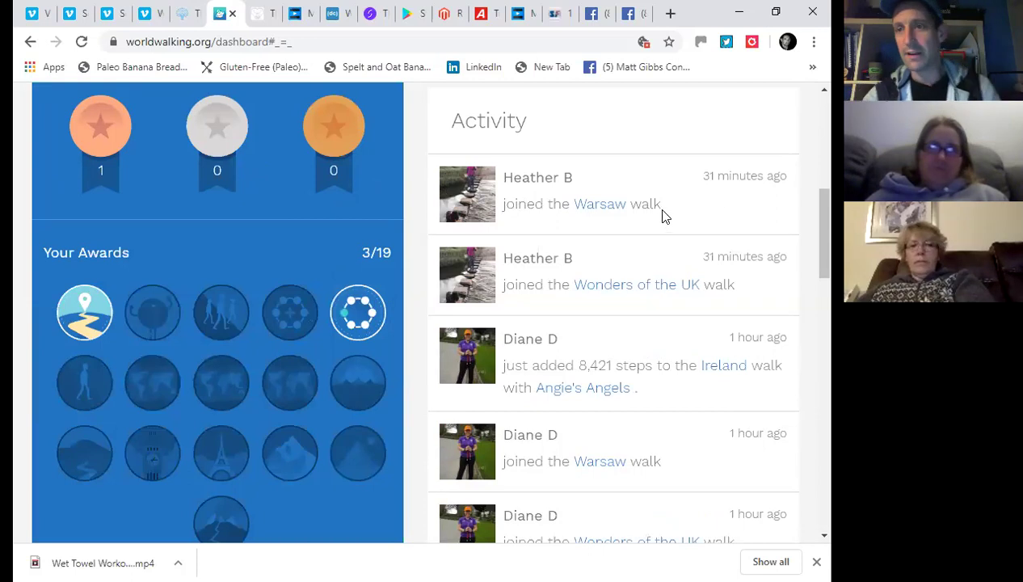
scroll(650, 218, "up", 5)
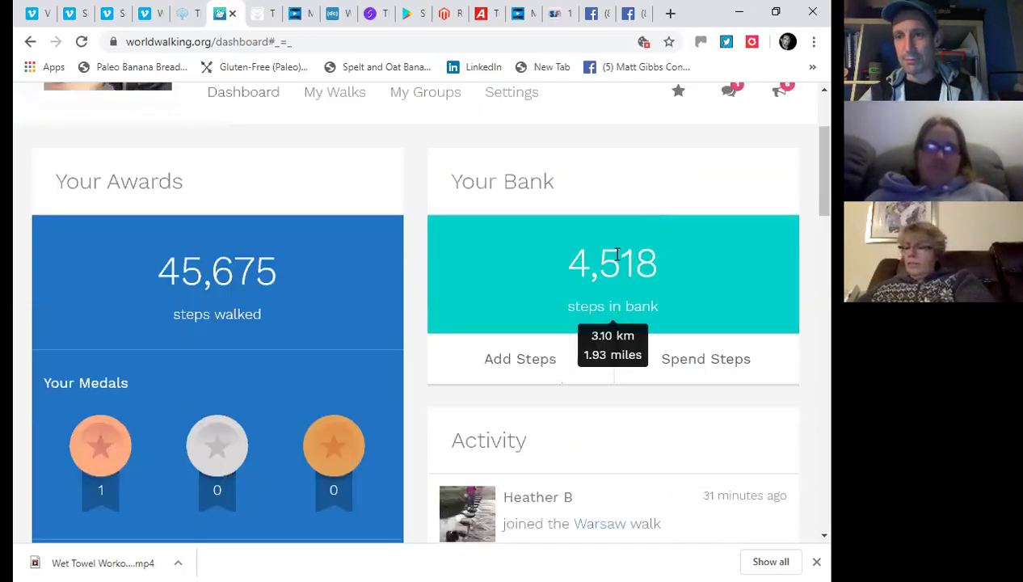
scroll(616, 255, "down", 1)
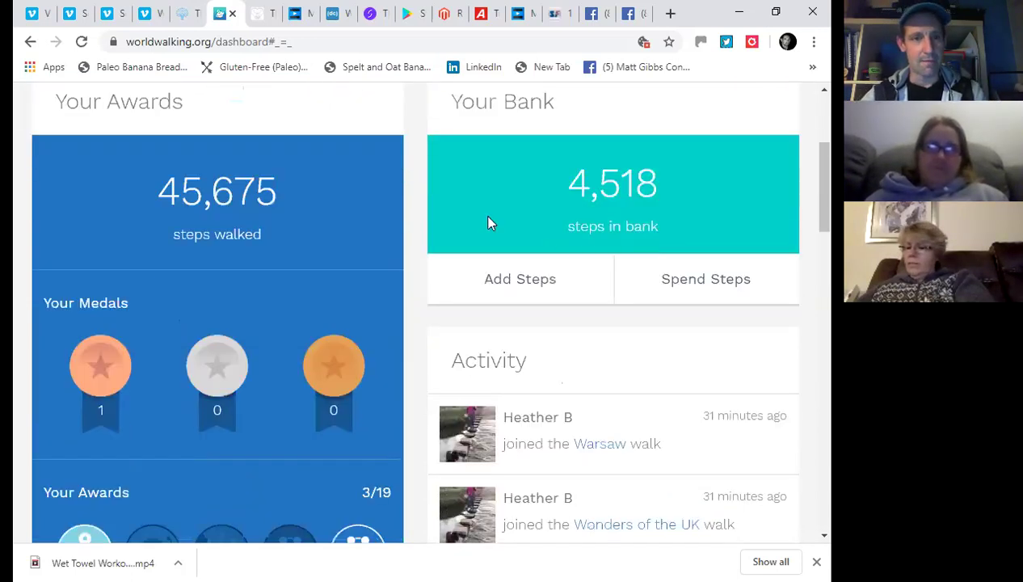
mouse_move(517, 214)
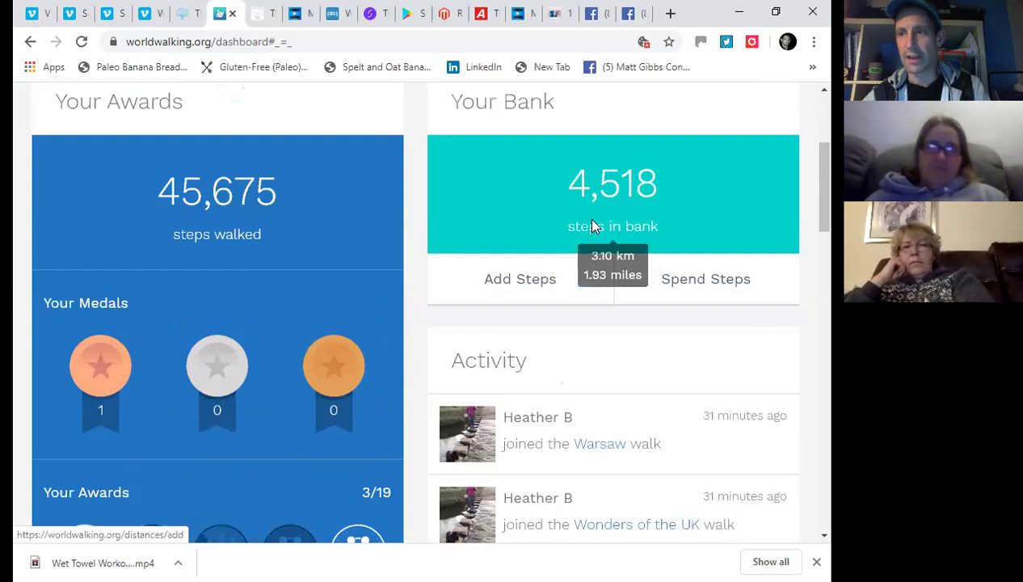
scroll(598, 223, "up", 1)
scroll(641, 243, "up", 2)
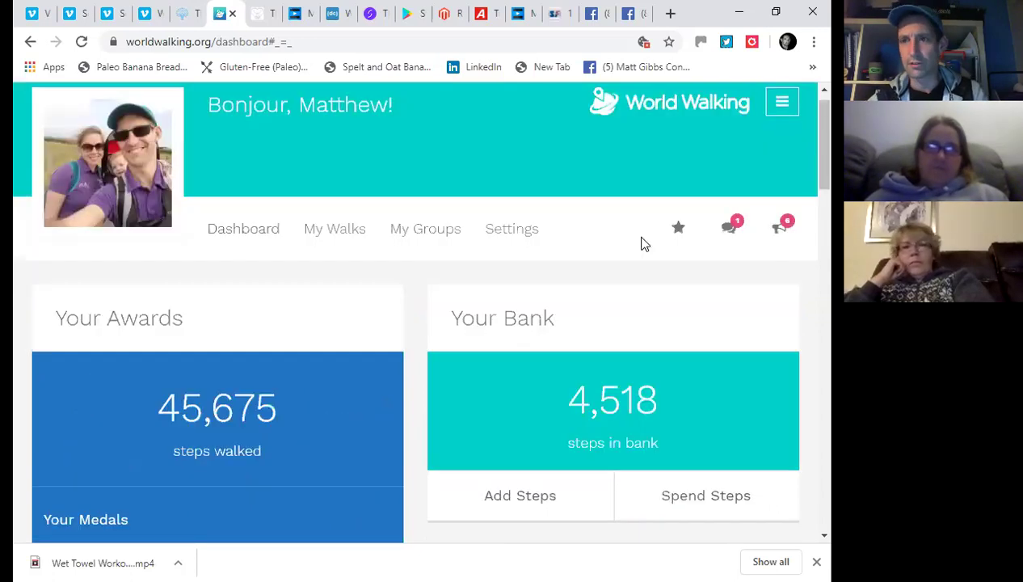
scroll(638, 223, "up", 1)
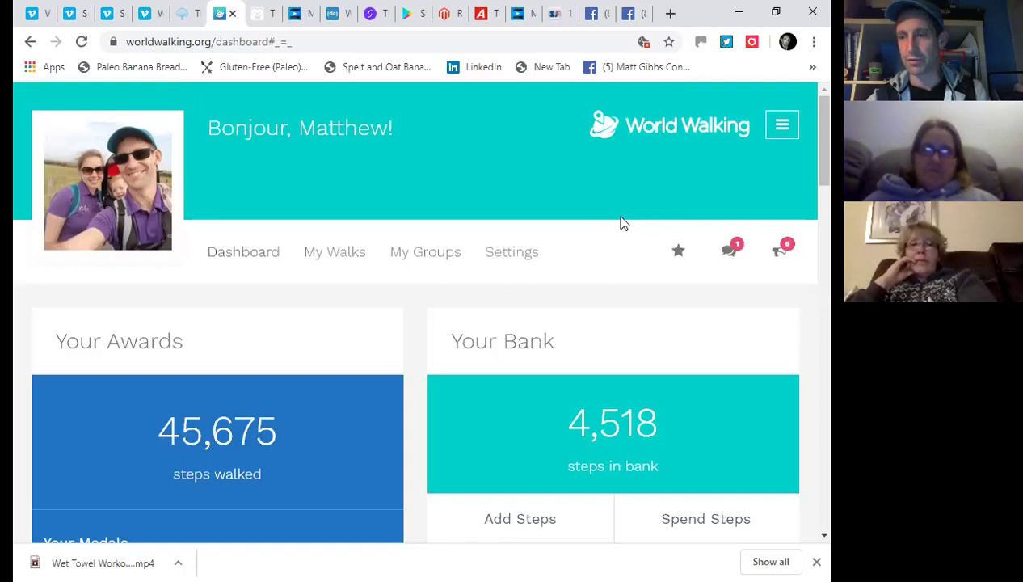
scroll(643, 235, "down", 1)
scroll(641, 235, "down", 1)
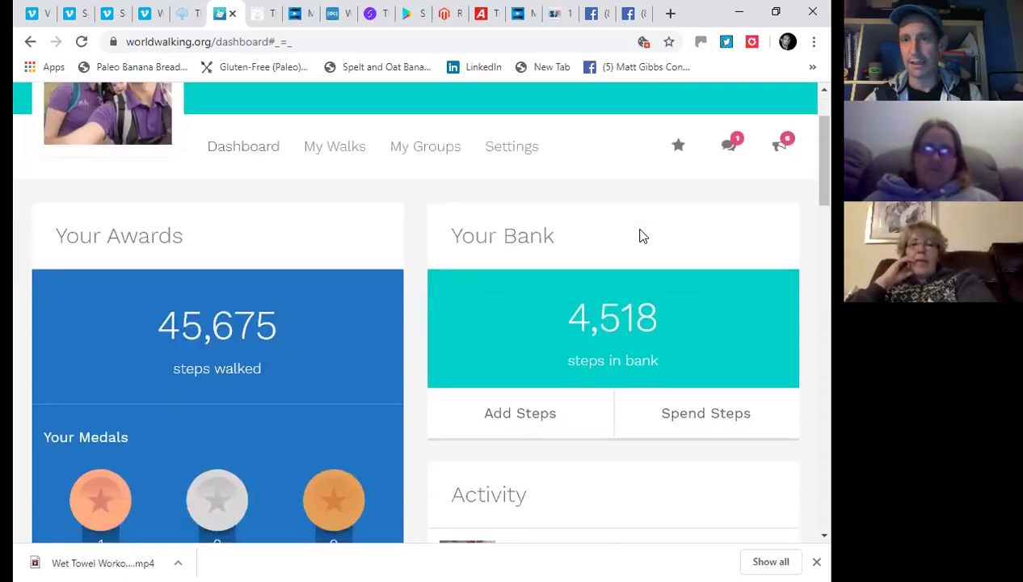
scroll(639, 234, "up", 1)
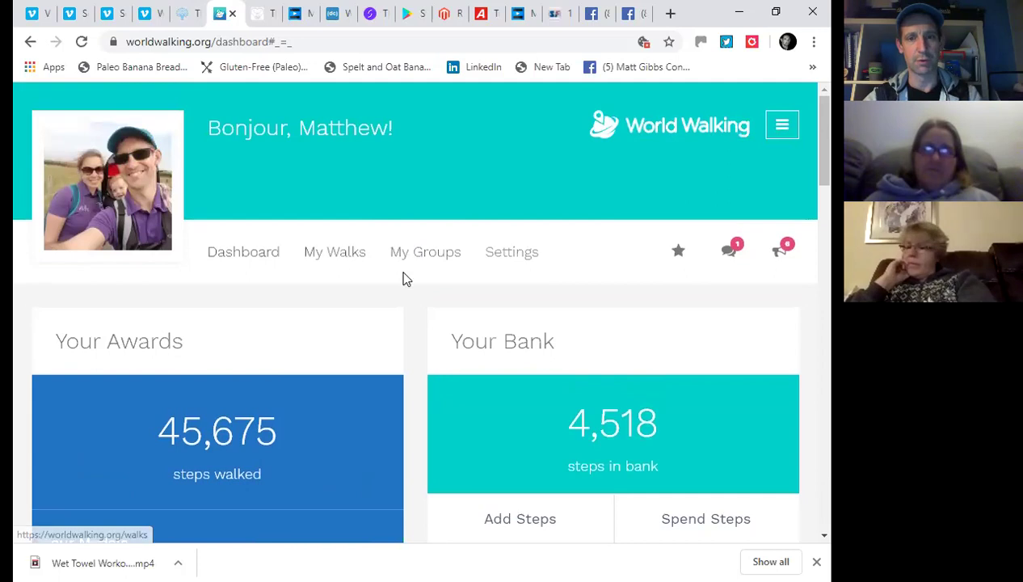
scroll(564, 324, "down", 2)
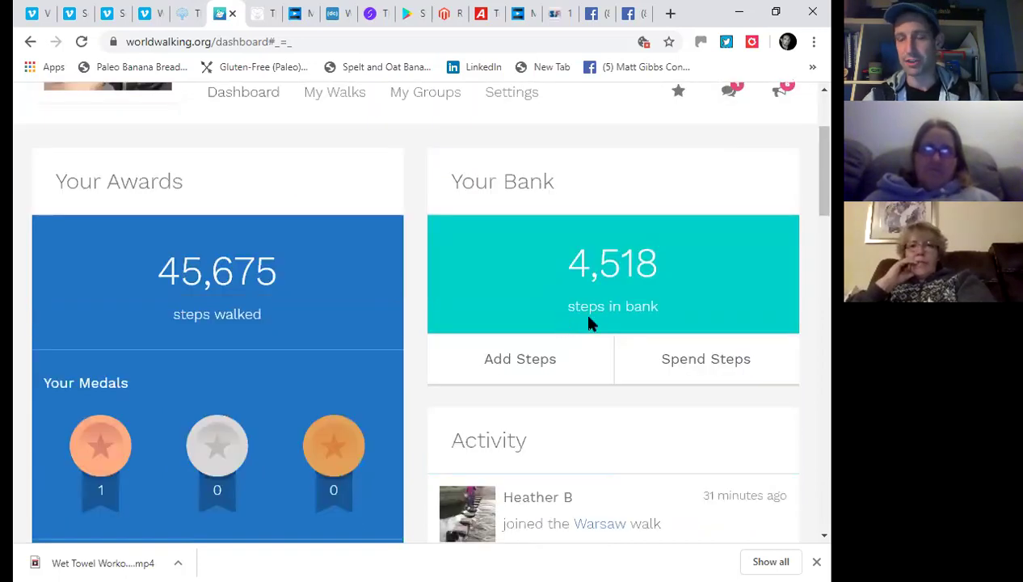
mouse_move(588, 322)
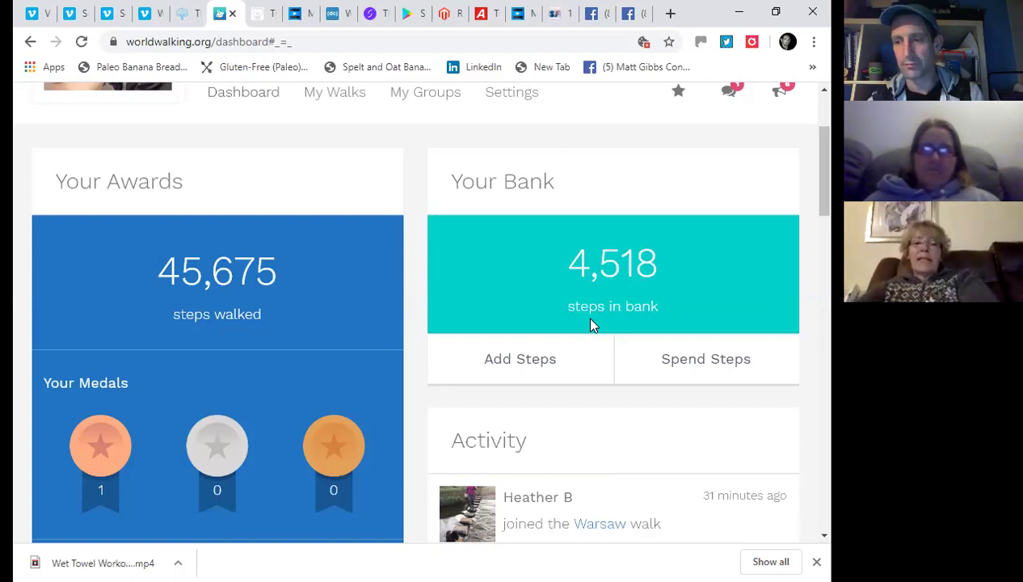
scroll(585, 321, "down", 1)
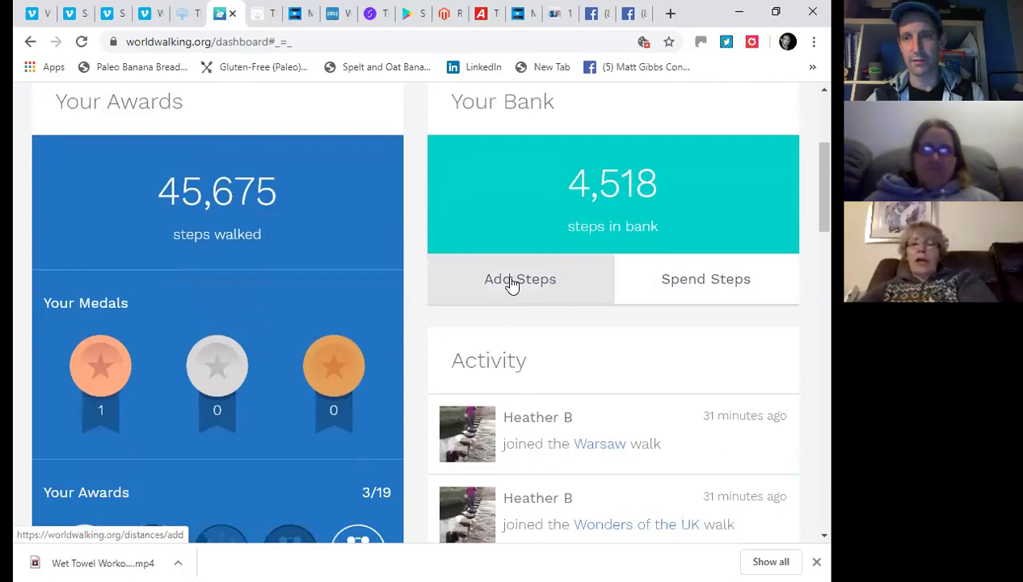
Try the add-steps form, raising the distance to 2, then close it without adding
left_click(510, 281)
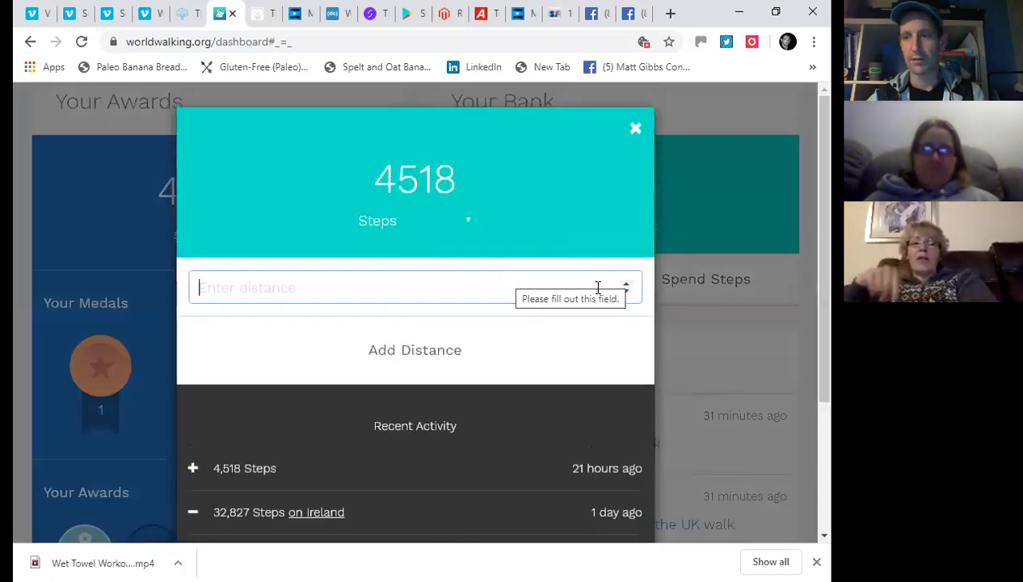
scroll(605, 290, "down", 1)
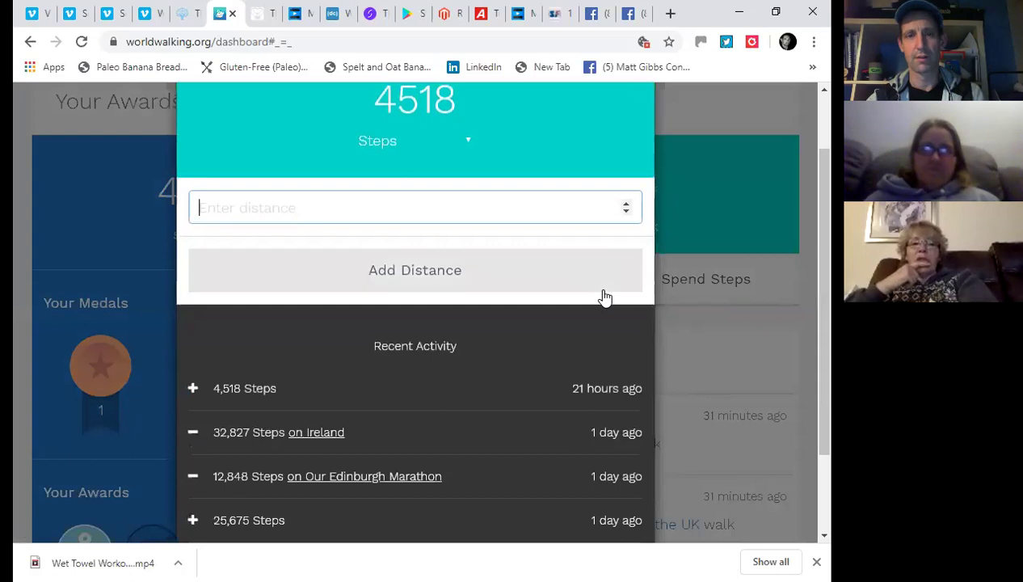
scroll(605, 297, "up", 1)
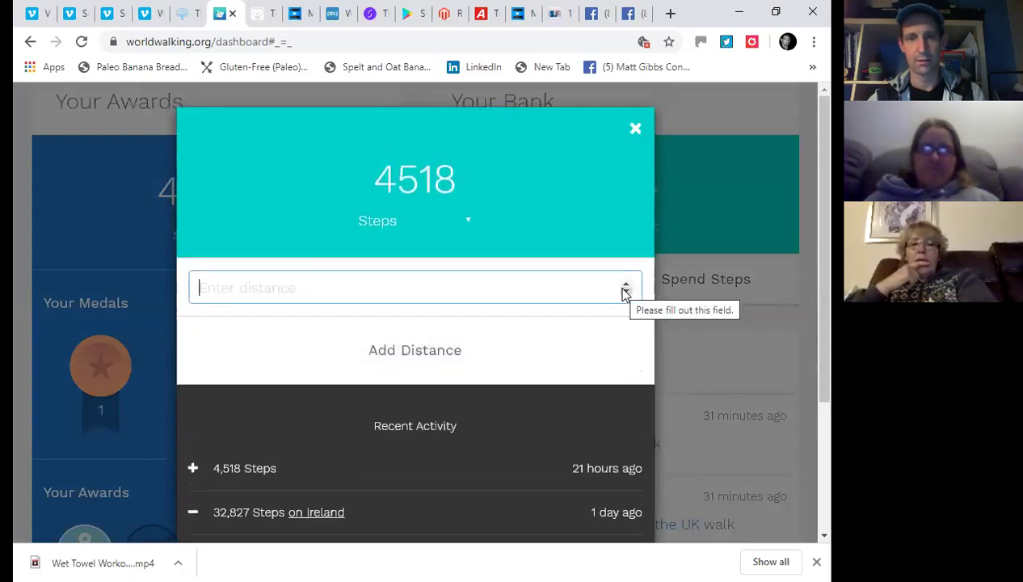
left_click(626, 284)
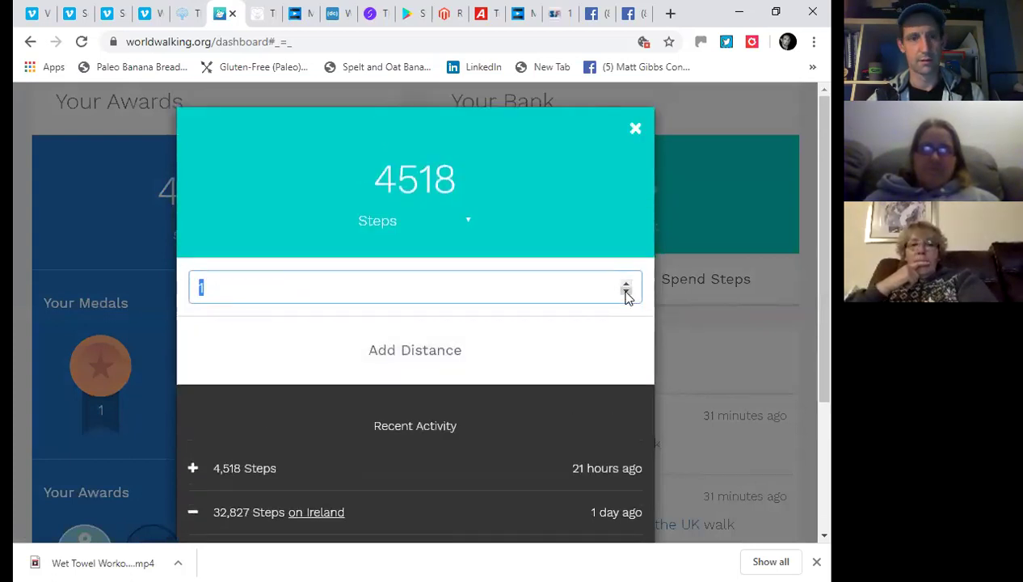
left_click(626, 285)
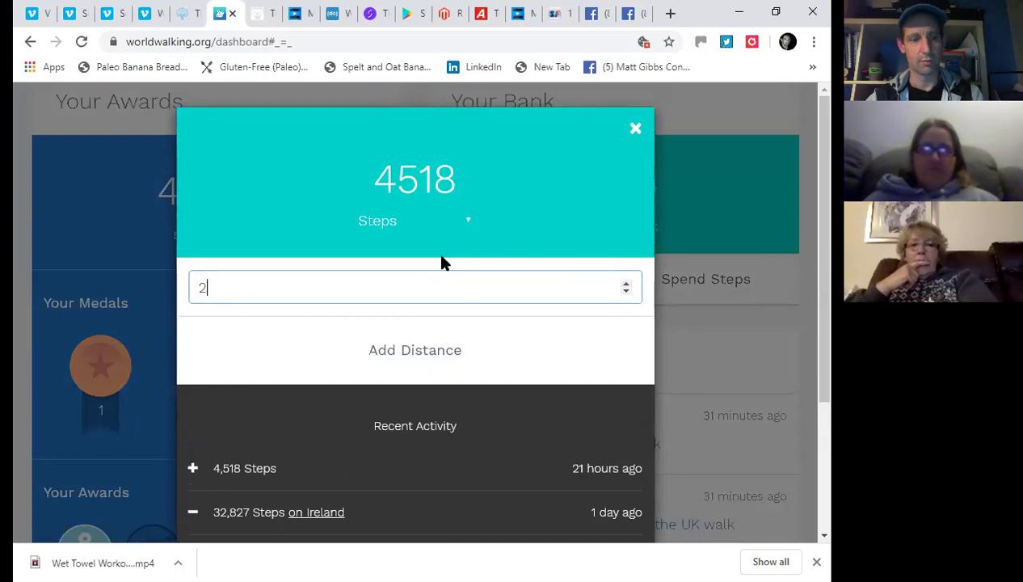
left_click(521, 327)
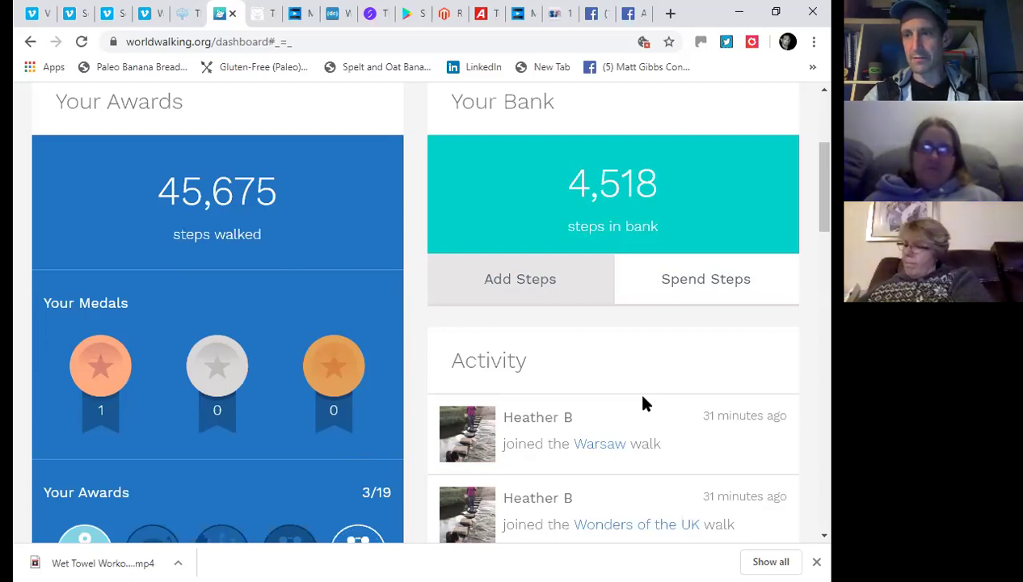
Bank 7649 steps, raising the balance from 4,518 to 12,167 steps
left_click(514, 275)
left_click(514, 278)
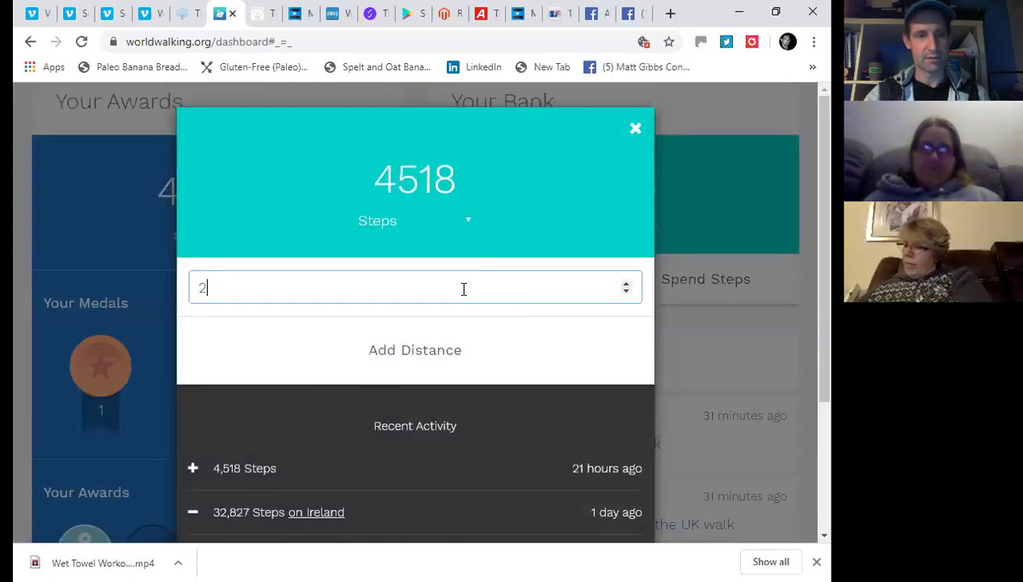
type("2")
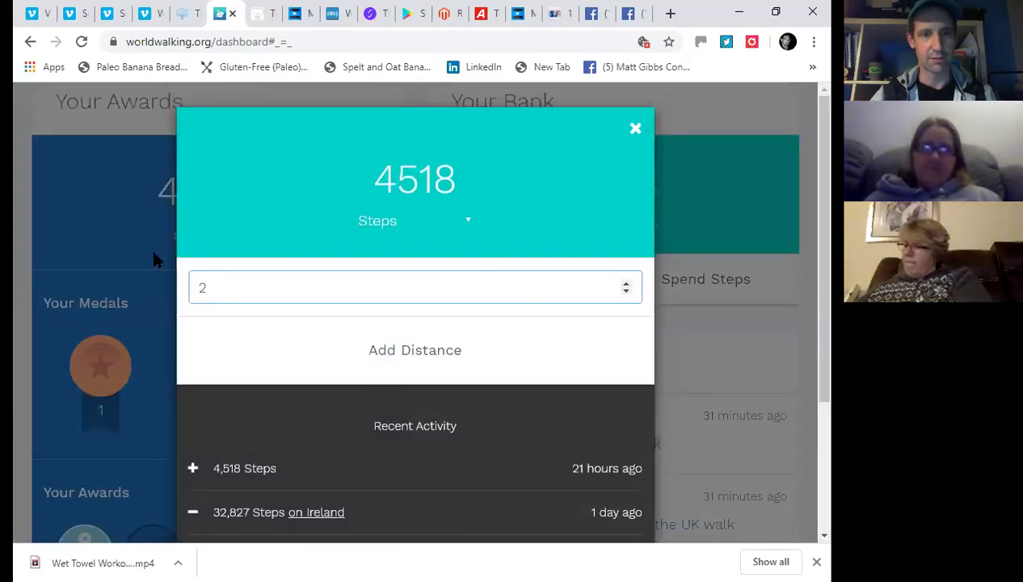
left_click_drag(216, 293, 190, 291)
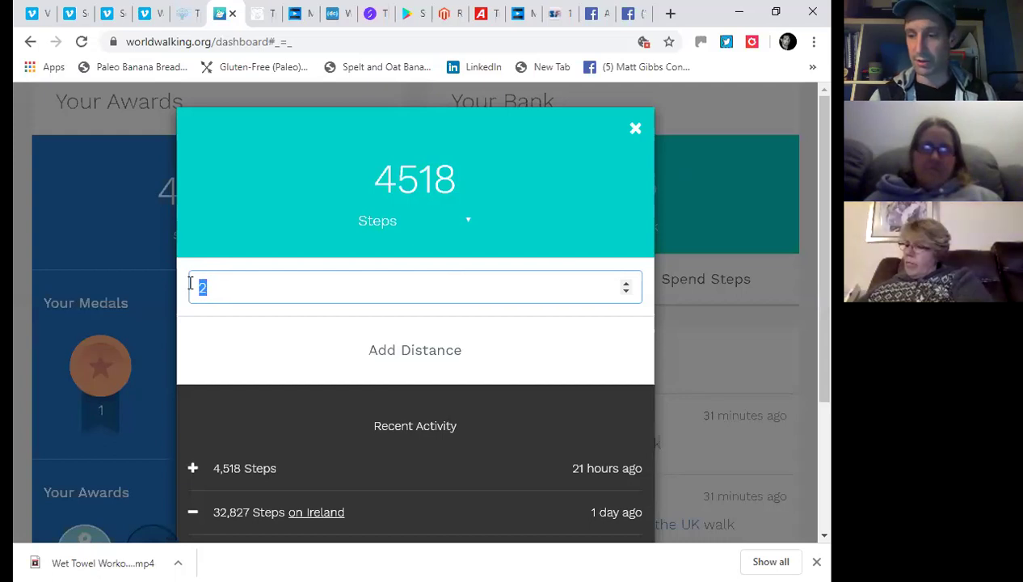
type("7649")
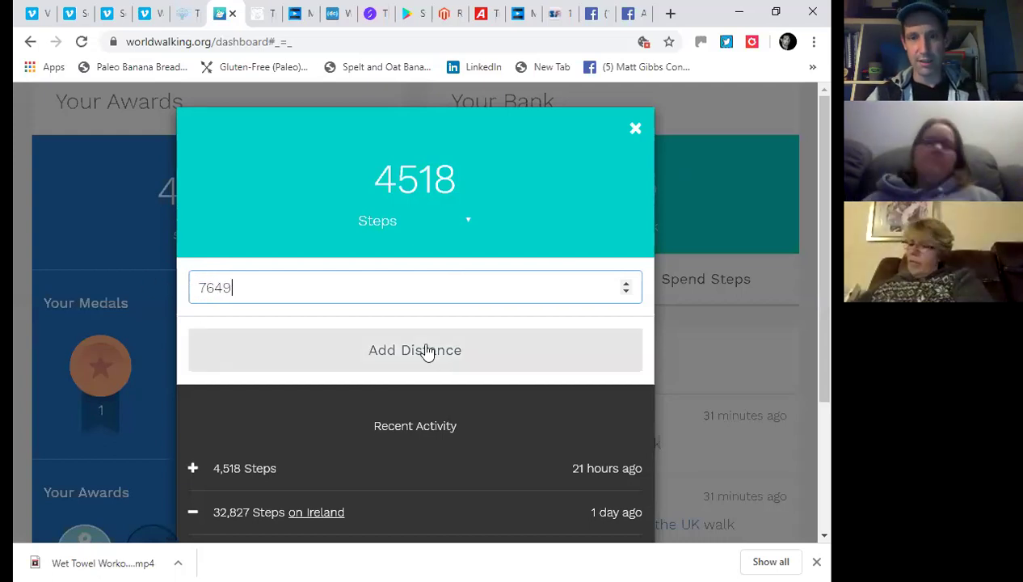
left_click(424, 349)
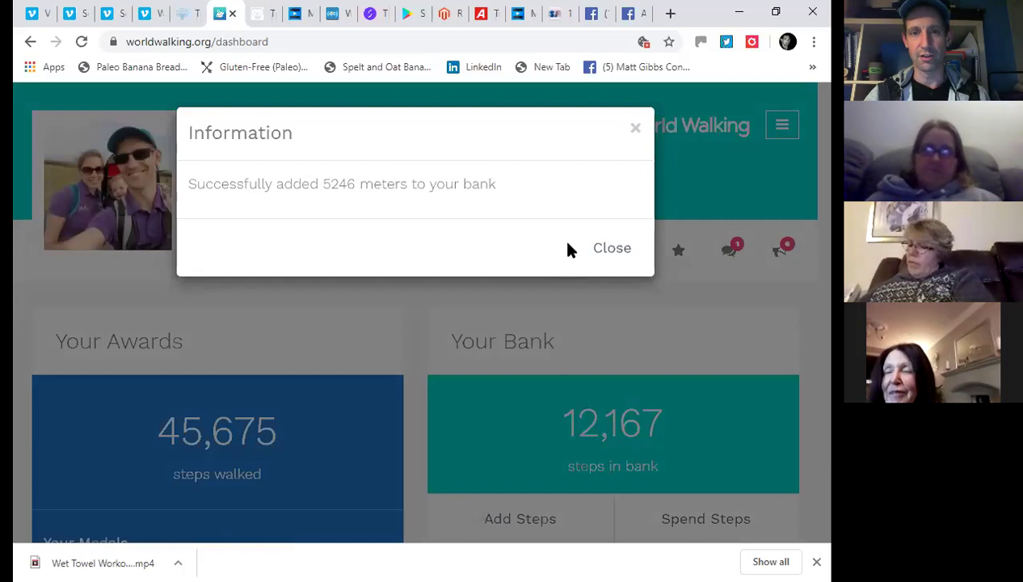
left_click(614, 251)
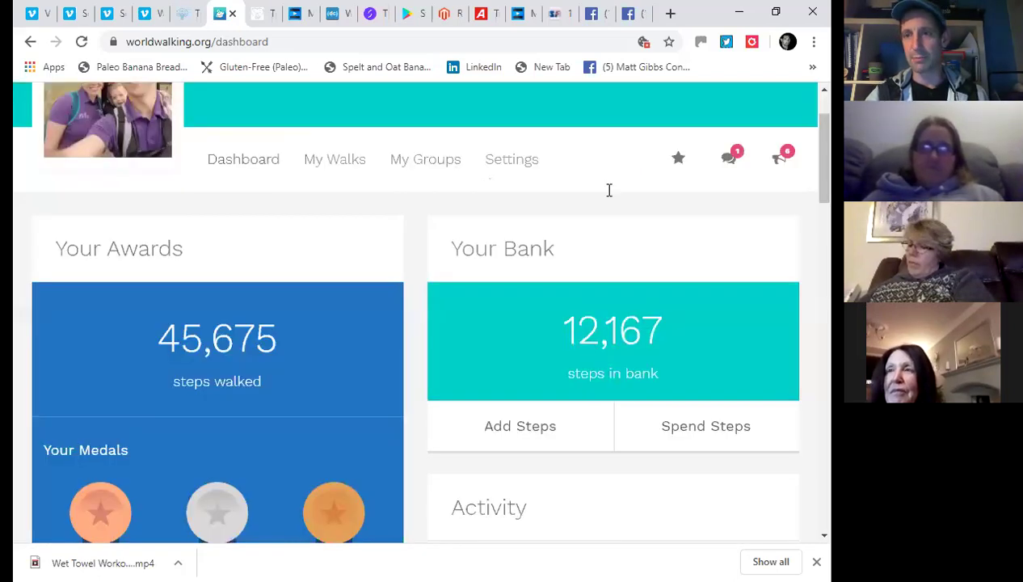
scroll(607, 189, "down", 3)
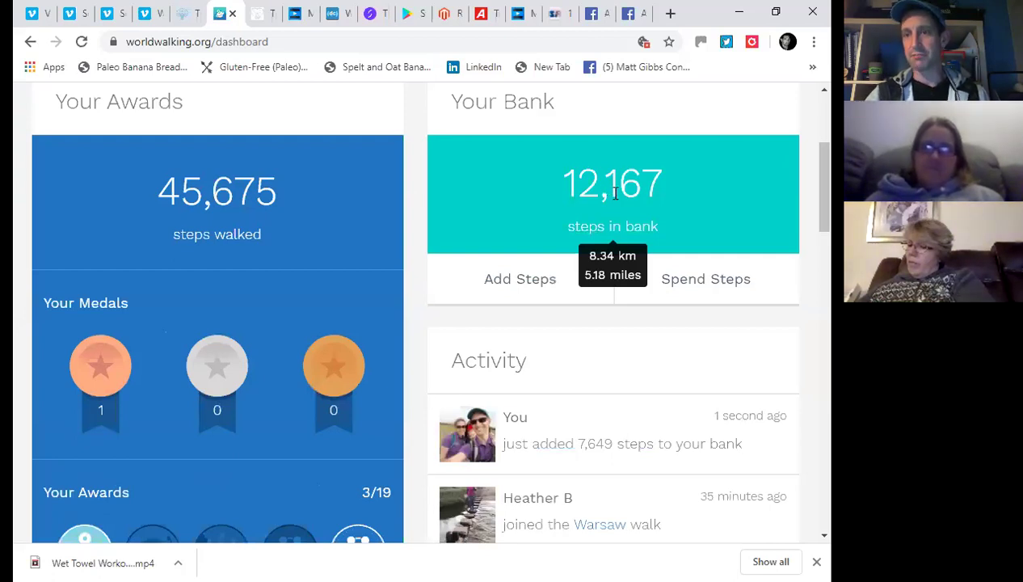
mouse_move(611, 194)
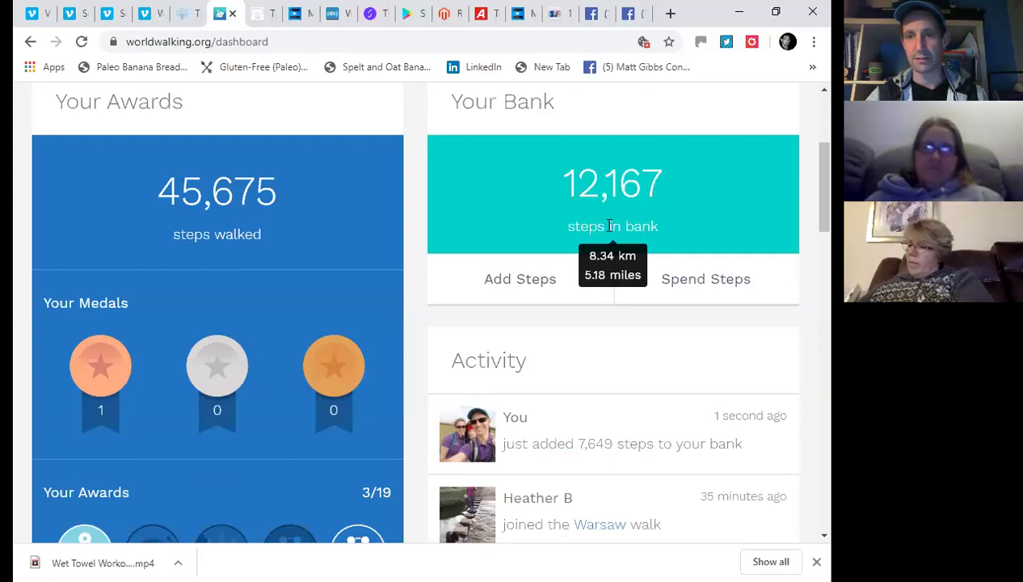
scroll(611, 317, "down", 2)
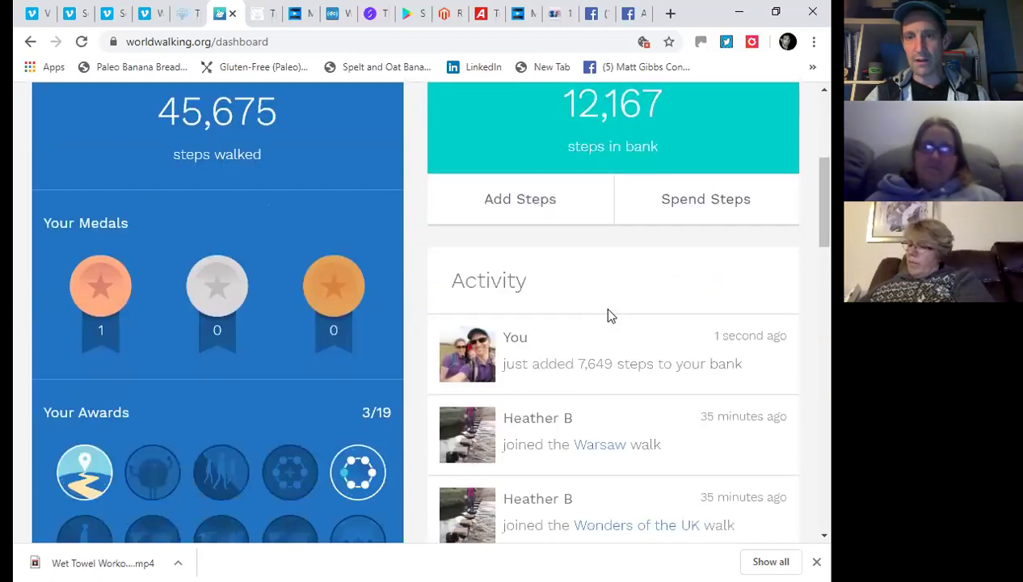
scroll(607, 313, "up", 1)
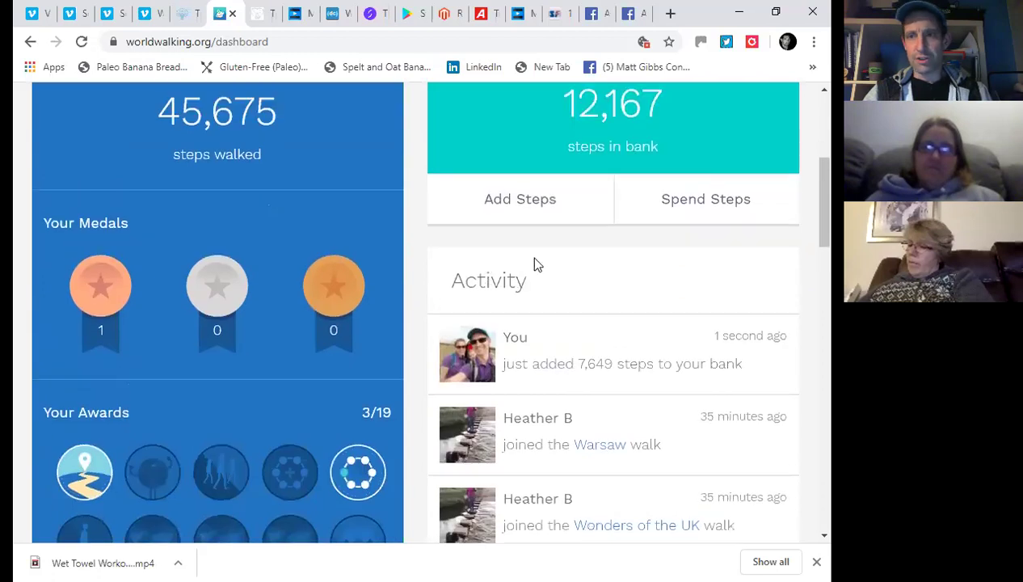
scroll(557, 247, "up", 1)
mouse_move(575, 182)
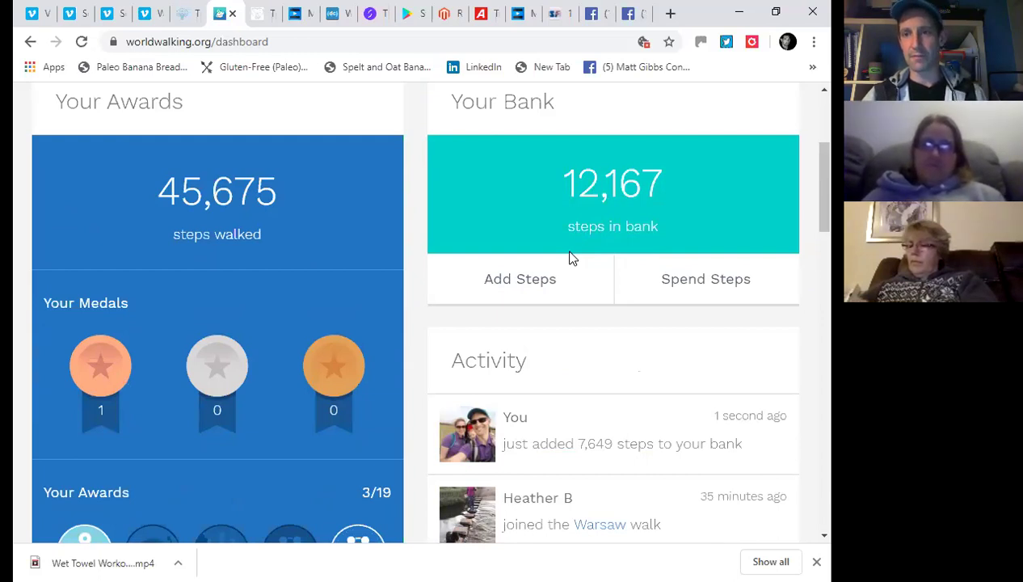
mouse_move(586, 209)
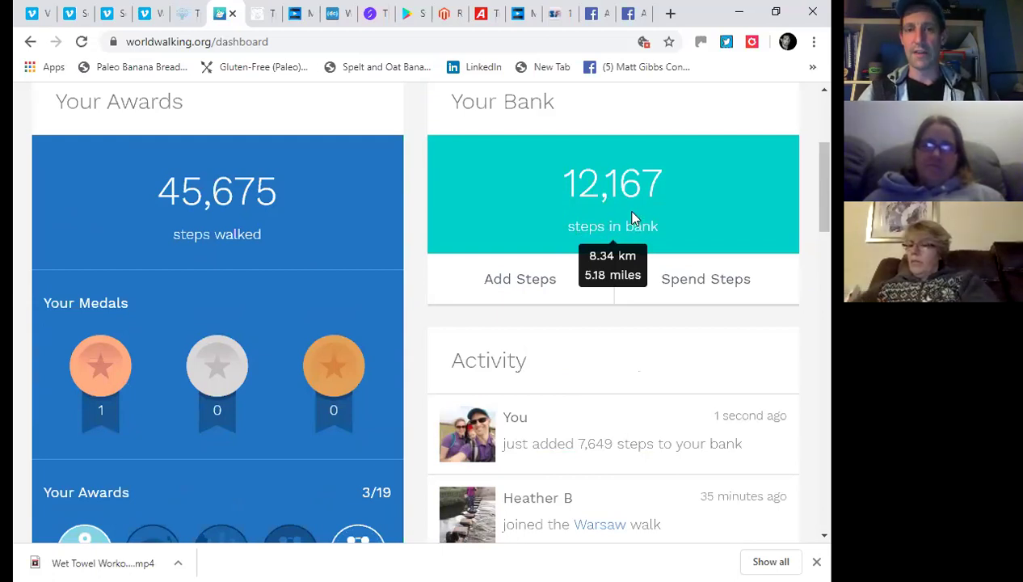
mouse_move(283, 208)
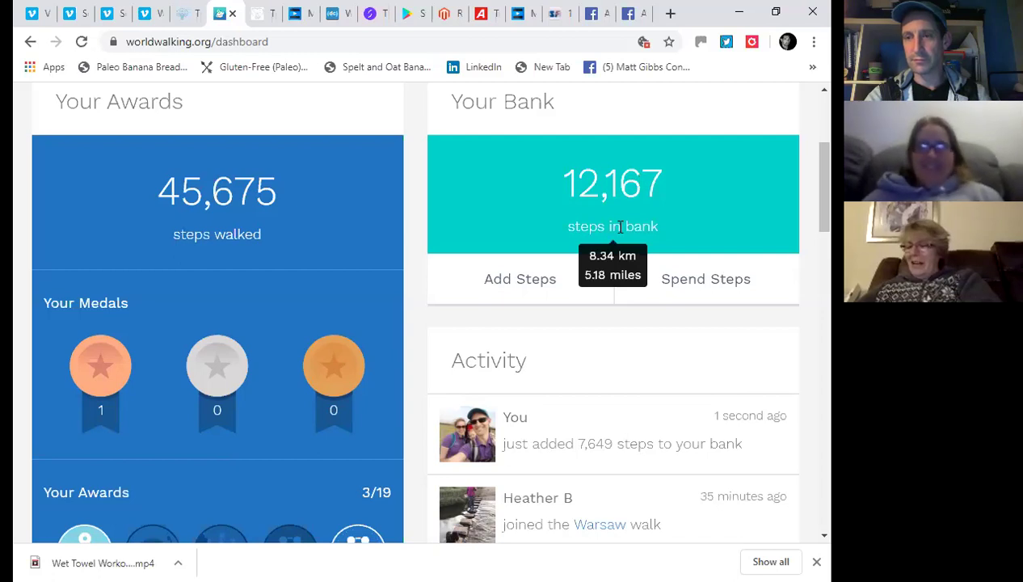
scroll(620, 227, "up", 1)
scroll(618, 228, "up", 2)
scroll(619, 229, "down", 3)
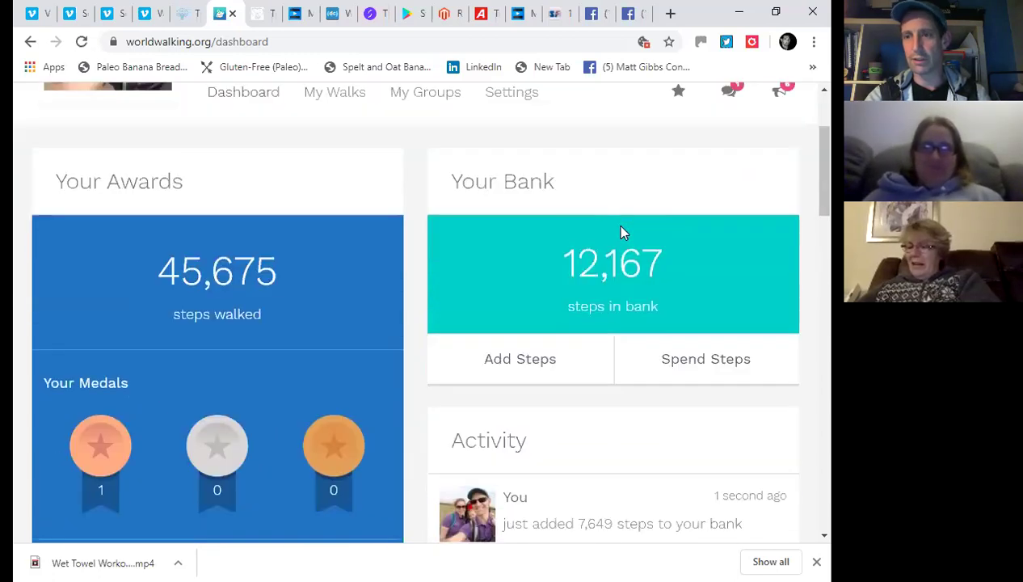
scroll(620, 232, "down", 1)
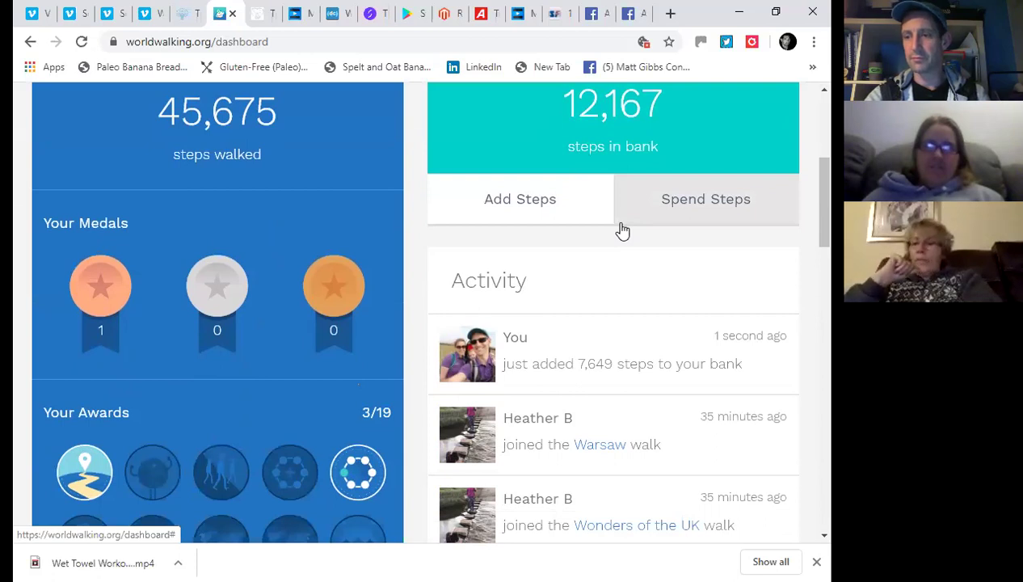
scroll(622, 231, "down", 1)
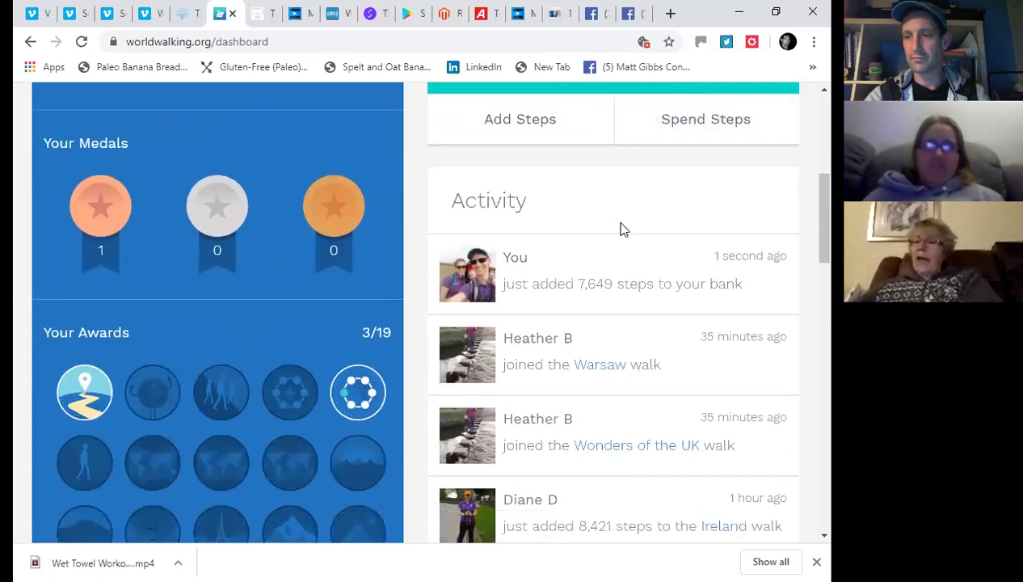
scroll(622, 230, "up", 1)
scroll(622, 231, "down", 1)
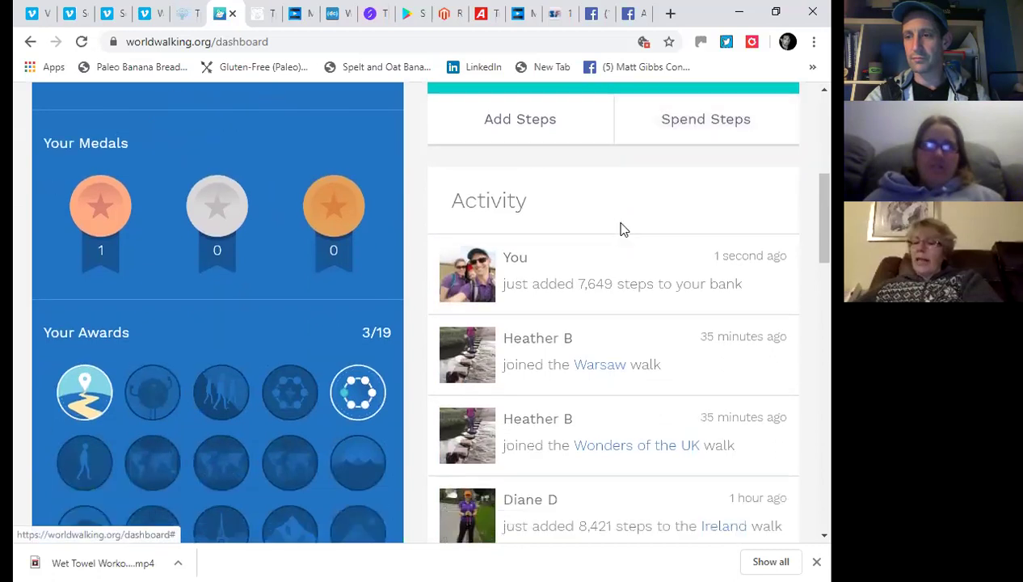
scroll(621, 228, "up", 1)
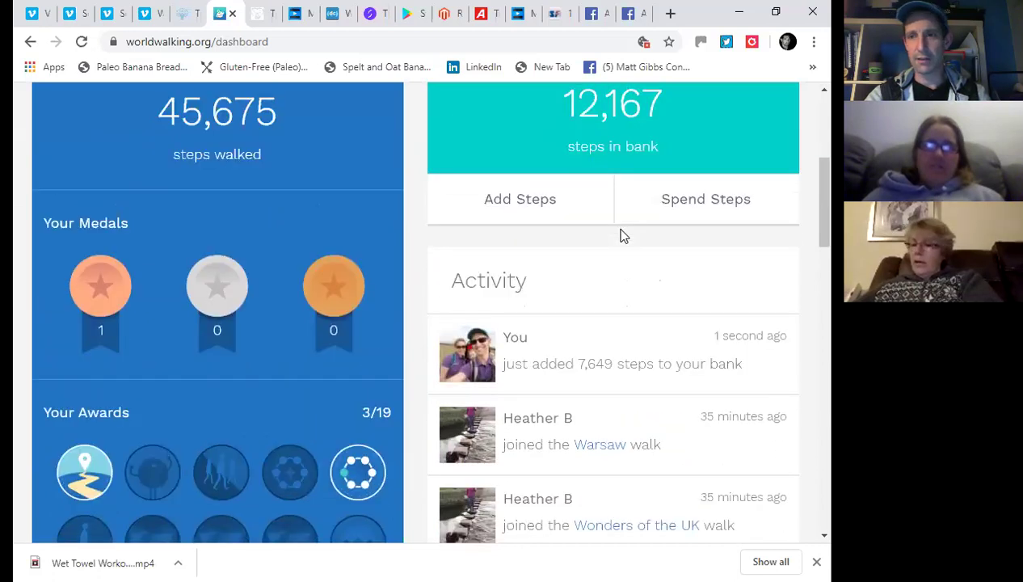
scroll(622, 234, "up", 1)
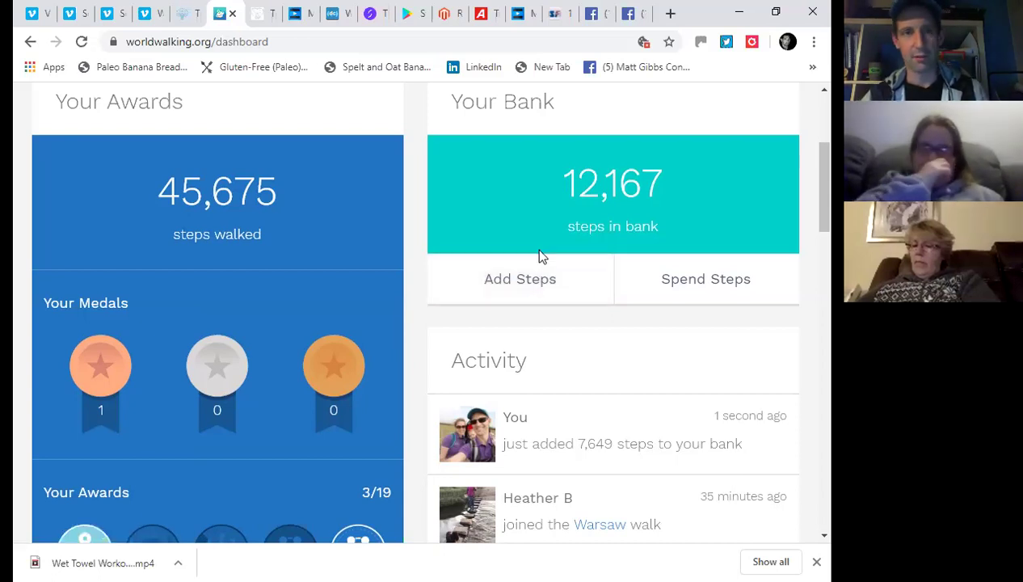
scroll(541, 255, "up", 3)
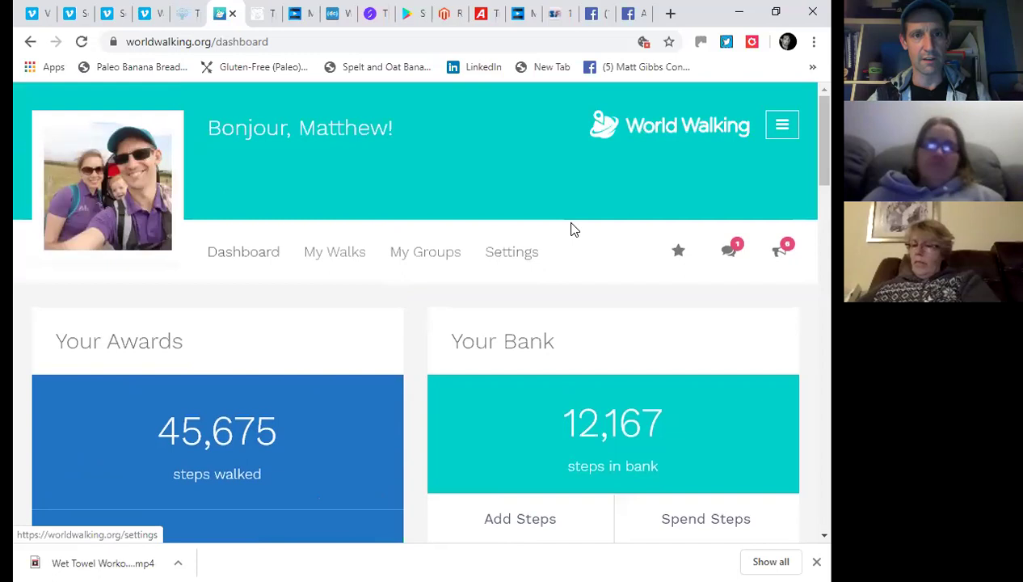
scroll(569, 252, "down", 1)
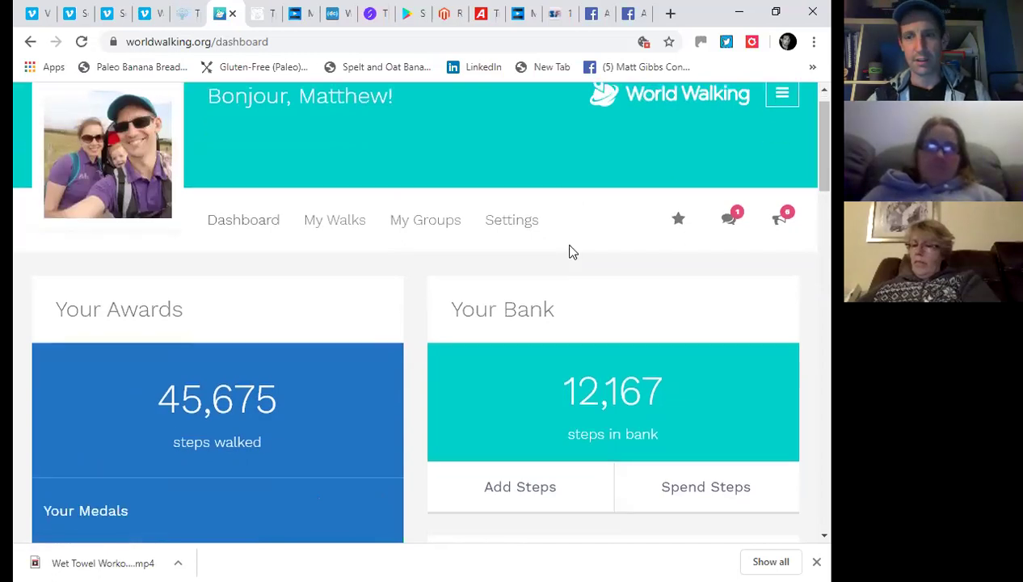
scroll(570, 252, "down", 3)
scroll(580, 212, "up", 3)
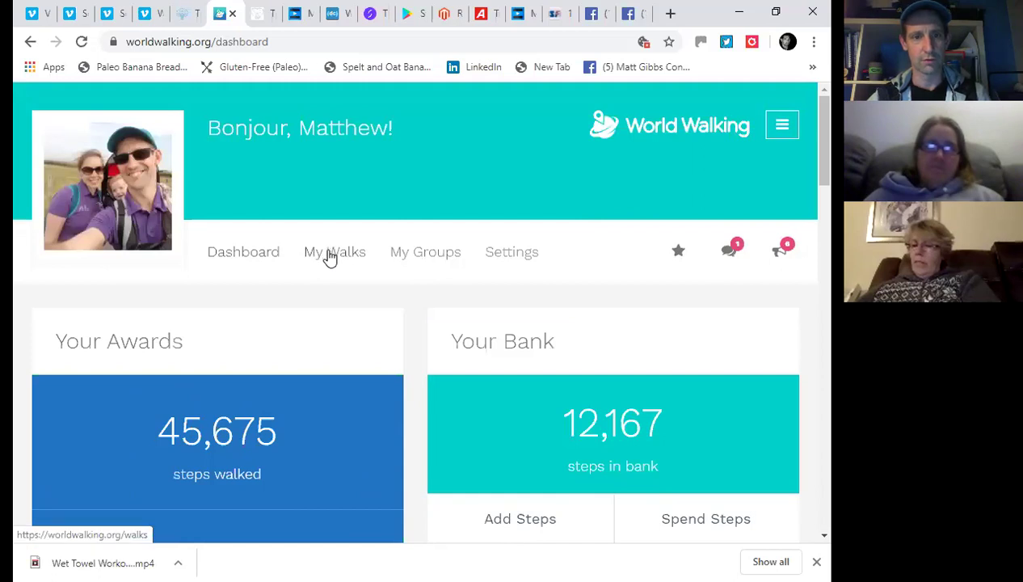
left_click(242, 253)
left_click(333, 253)
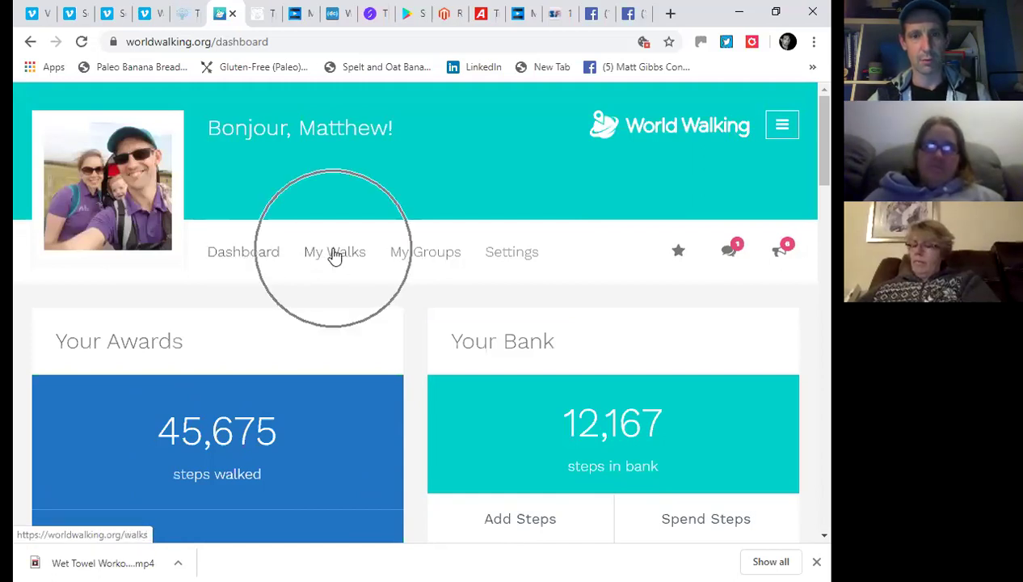
left_click(412, 256)
left_click(493, 255)
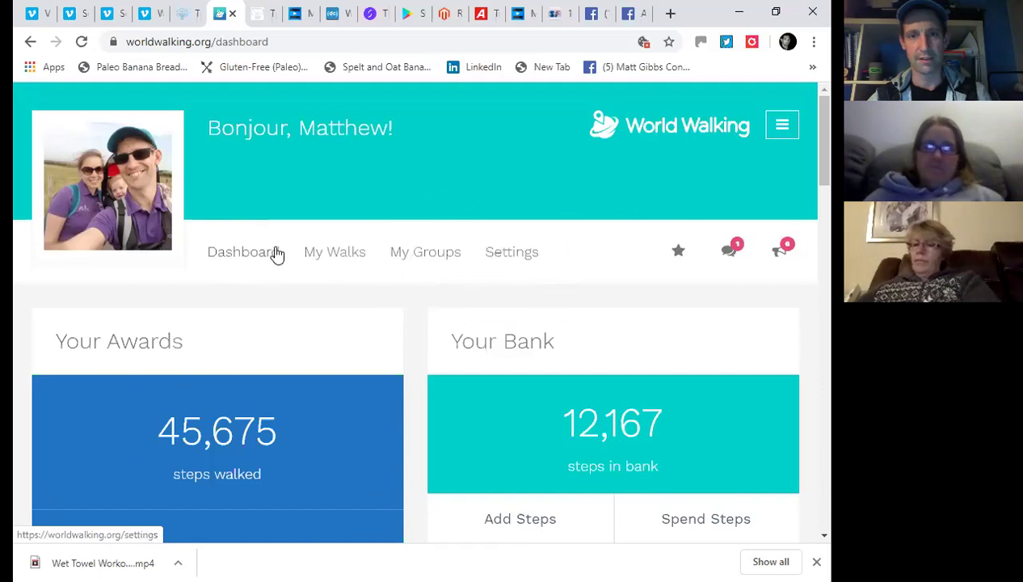
Review Your Walks and Available Group Walks on the My Walks page
left_click(338, 253)
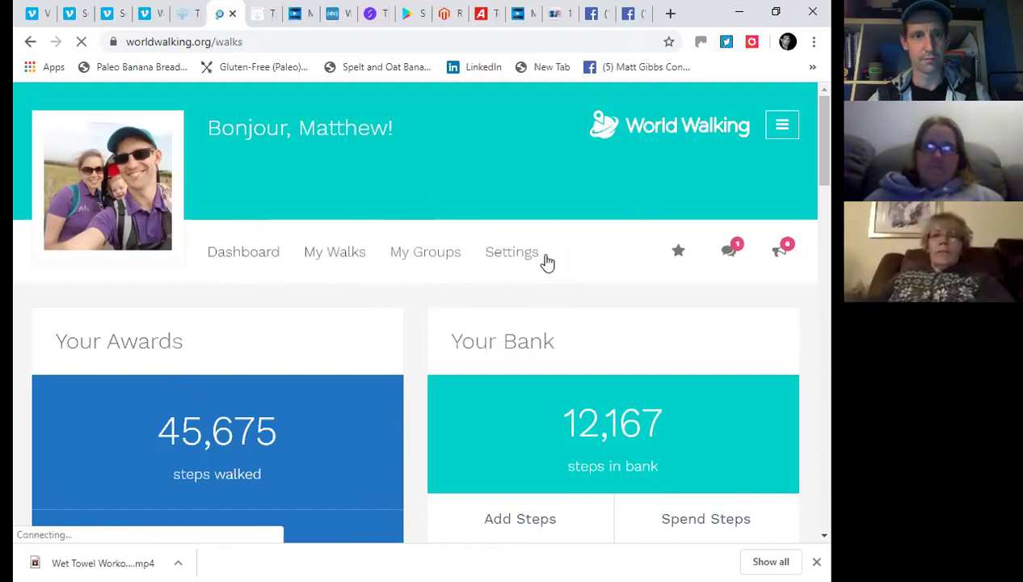
scroll(497, 279, "down", 1)
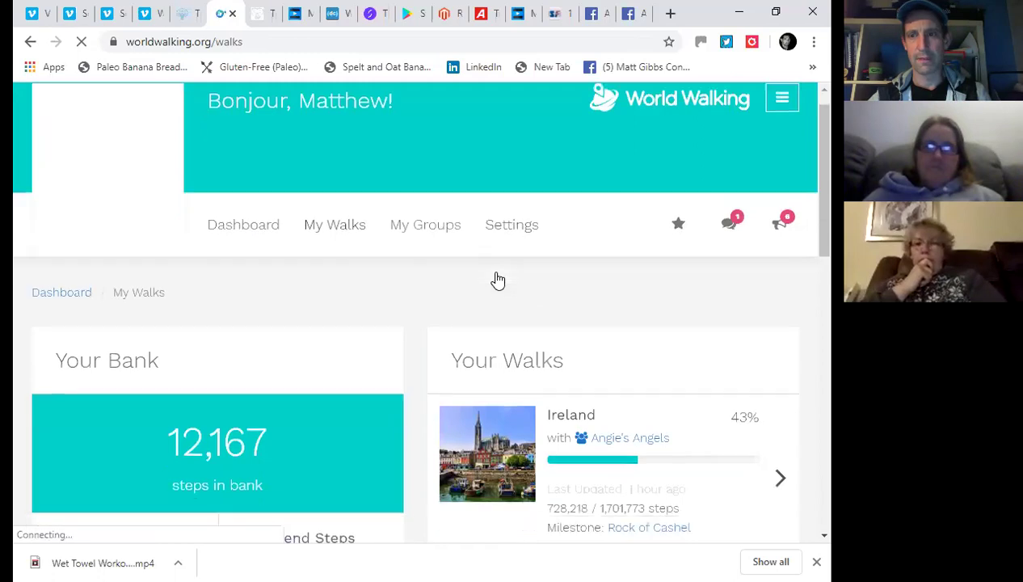
scroll(498, 280, "down", 4)
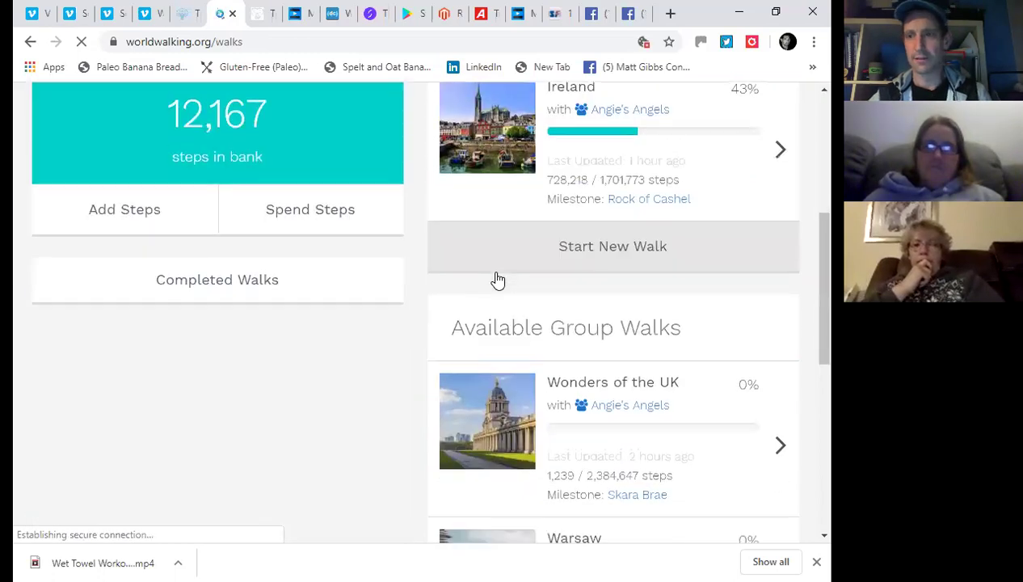
scroll(555, 287, "down", 4)
scroll(557, 287, "down", 1)
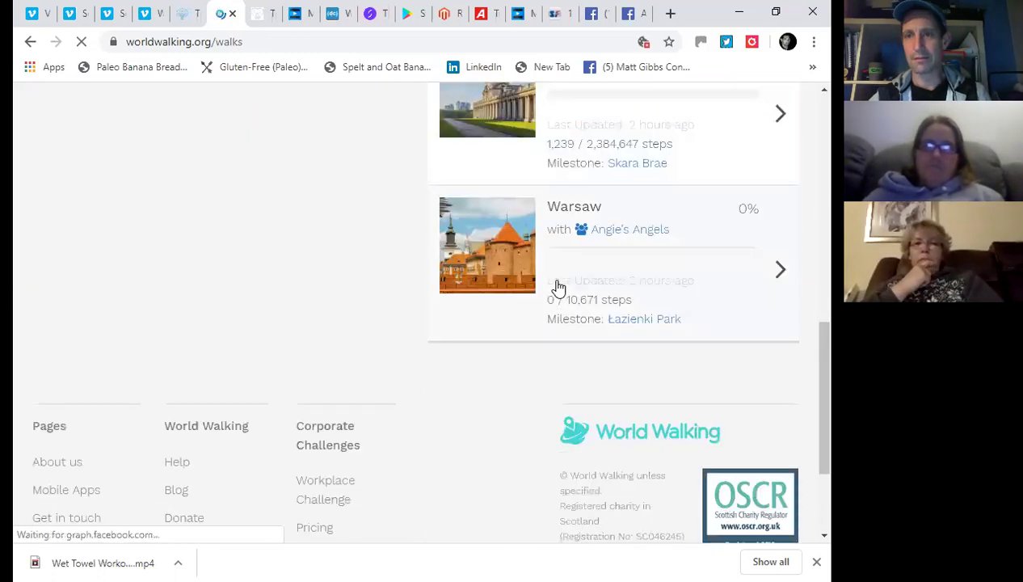
scroll(558, 287, "up", 6)
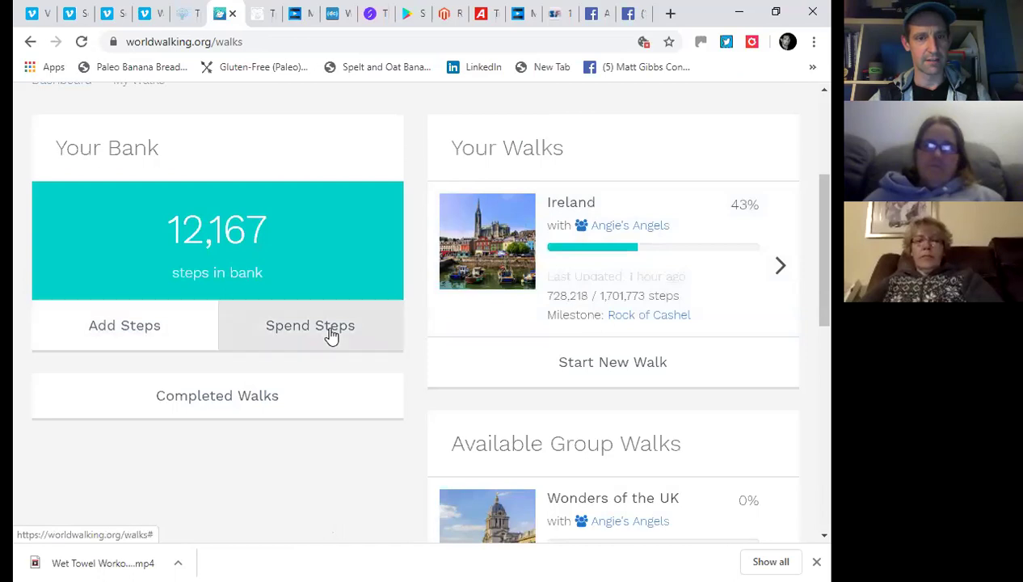
scroll(236, 323, "down", 1)
Open Completed Walks, listing Our Edinburgh Marathon at 61,581 / 61,581 steps
left_click(236, 322)
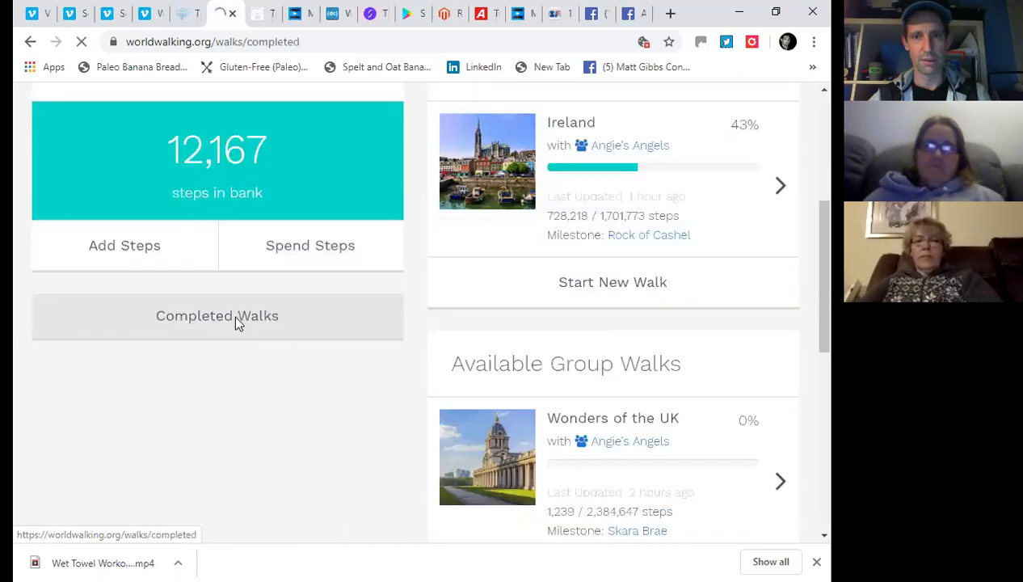
scroll(365, 335, "down", 2)
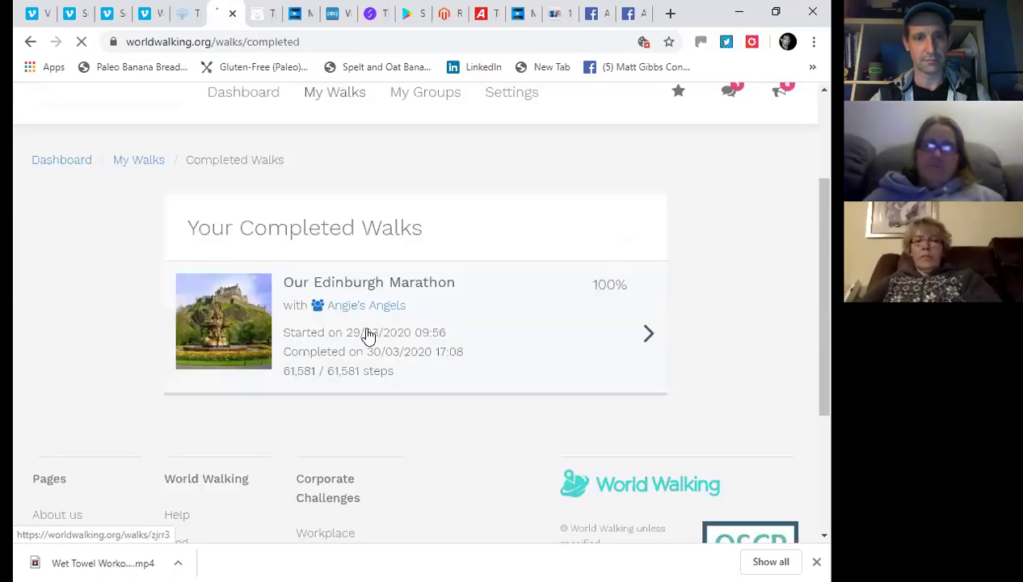
scroll(343, 324, "down", 1)
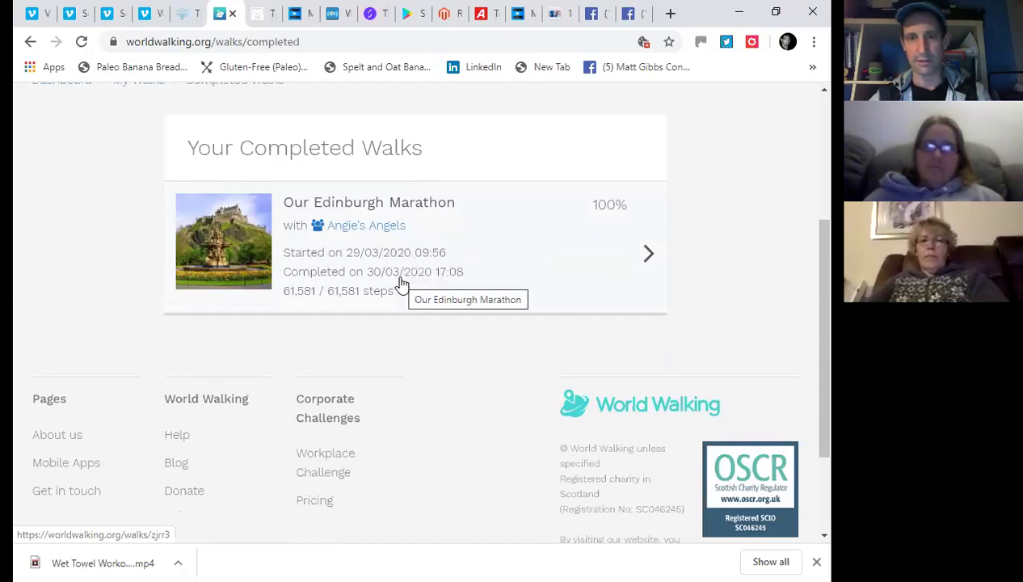
Open Our Edinburgh Marathon and review its 100% progress, route map, activity and milestones
left_click(638, 258)
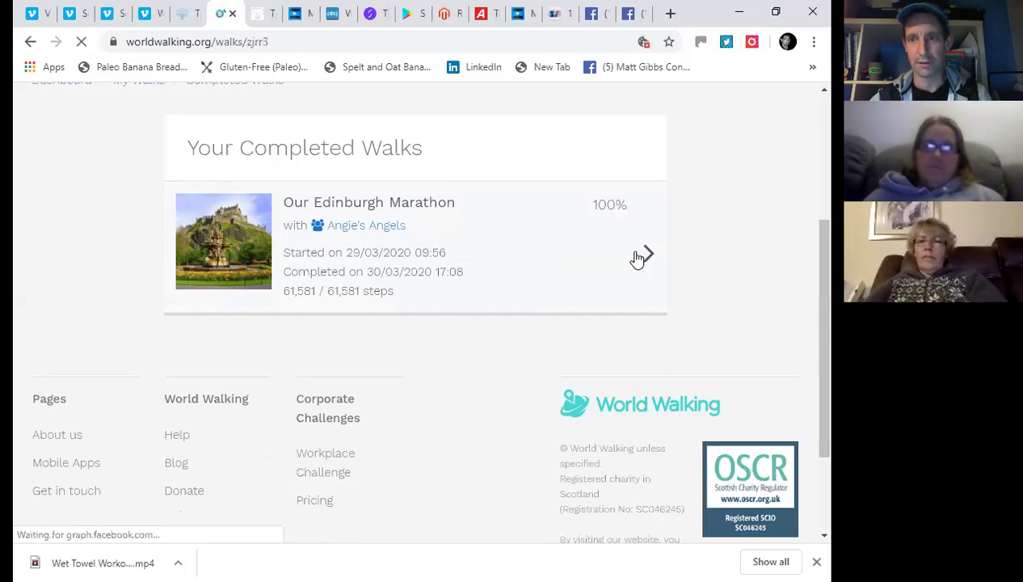
scroll(471, 275, "down", 3)
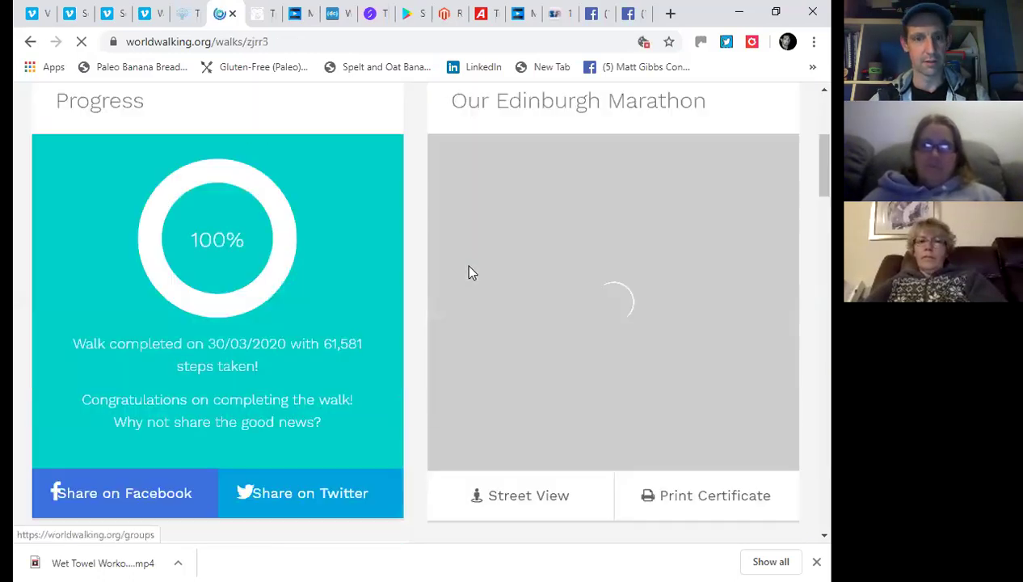
scroll(69, 244, "down", 1)
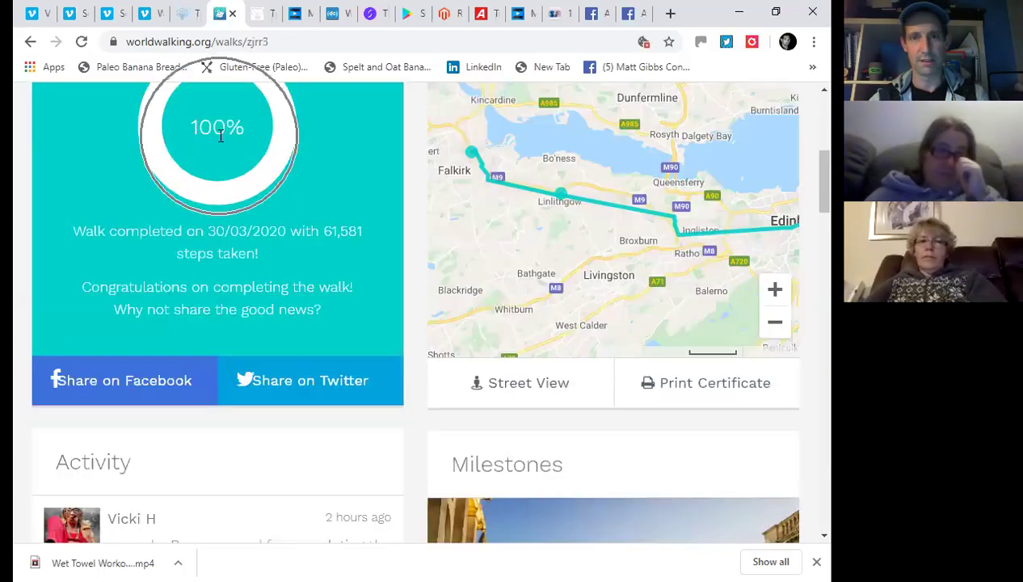
scroll(381, 203, "up", 1)
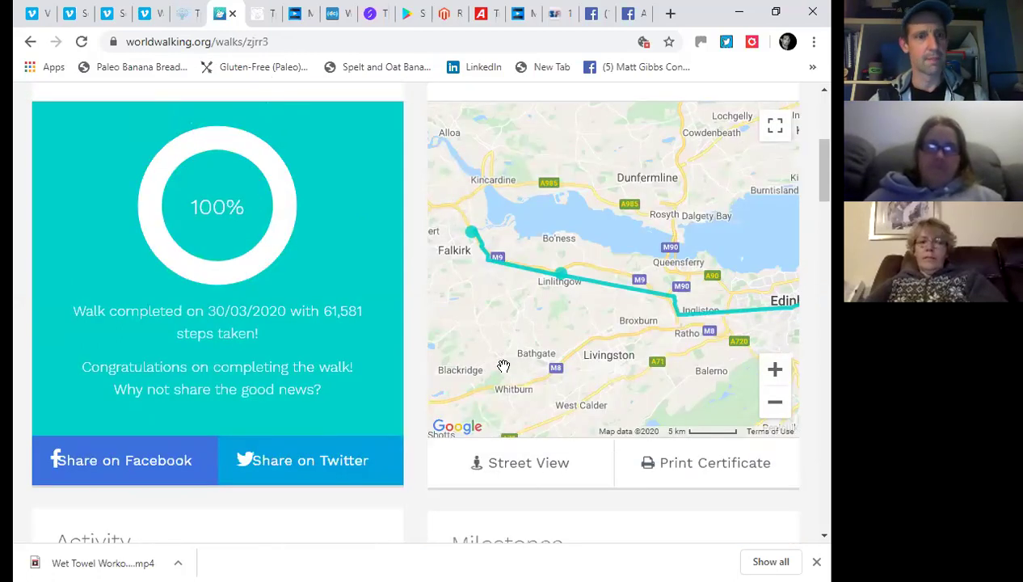
scroll(285, 369, "down", 4)
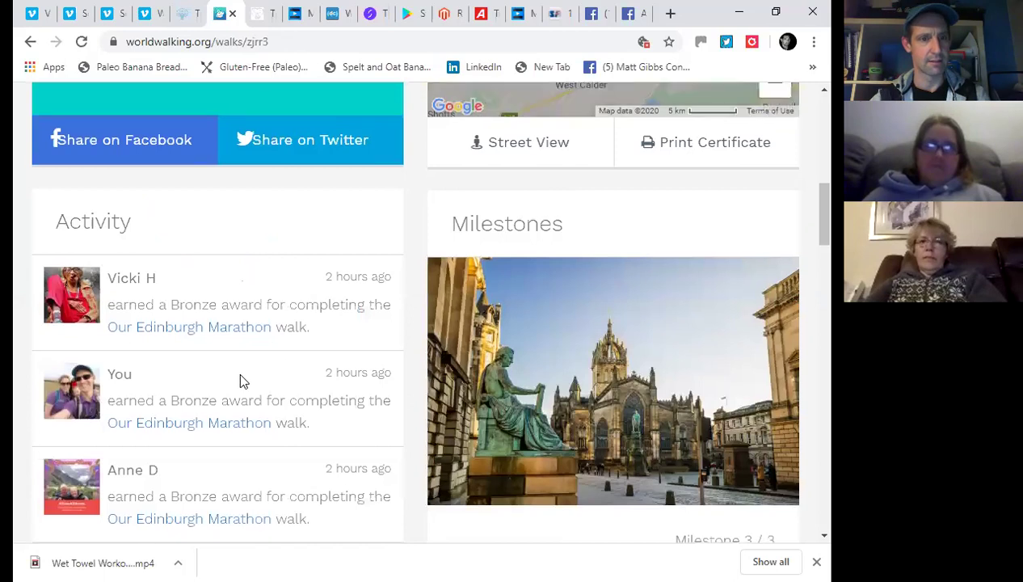
scroll(243, 381, "down", 2)
scroll(242, 381, "up", 1)
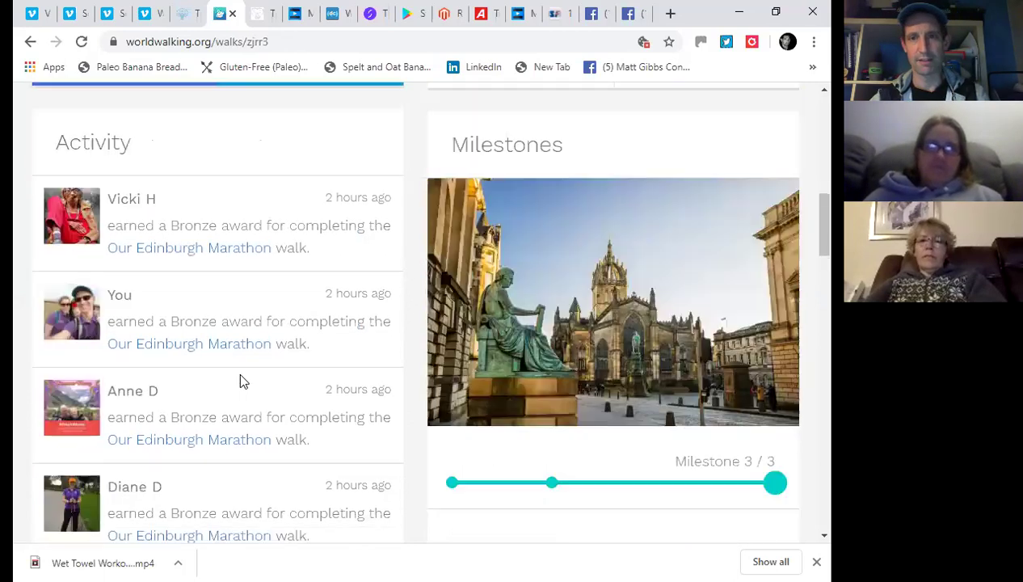
scroll(257, 380, "up", 6)
Open My Groups, showing Angie's Angels with 17 members, 5 walks and no pending invites
left_click(421, 259)
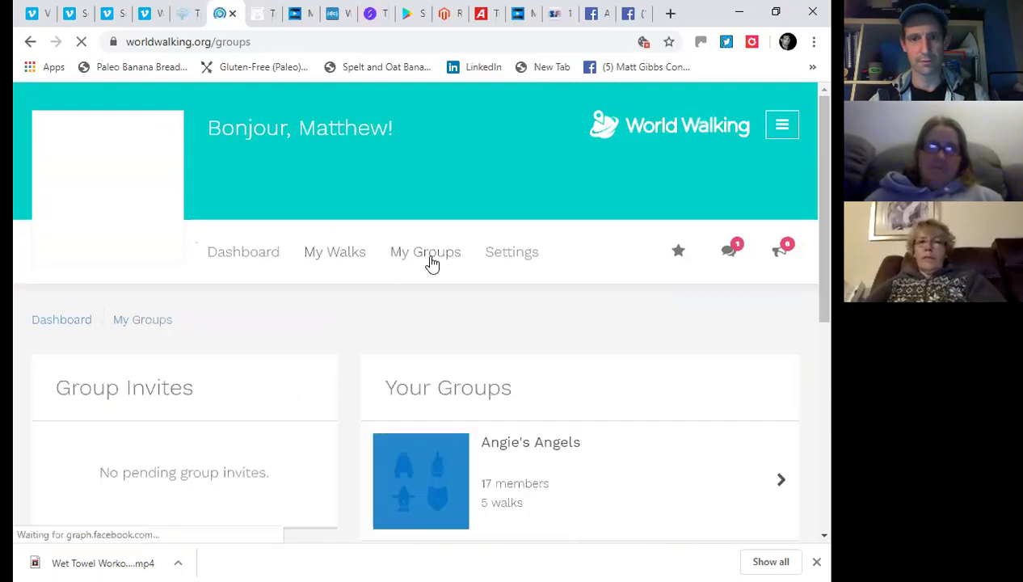
scroll(491, 450, "down", 2)
scroll(527, 289, "down", 2)
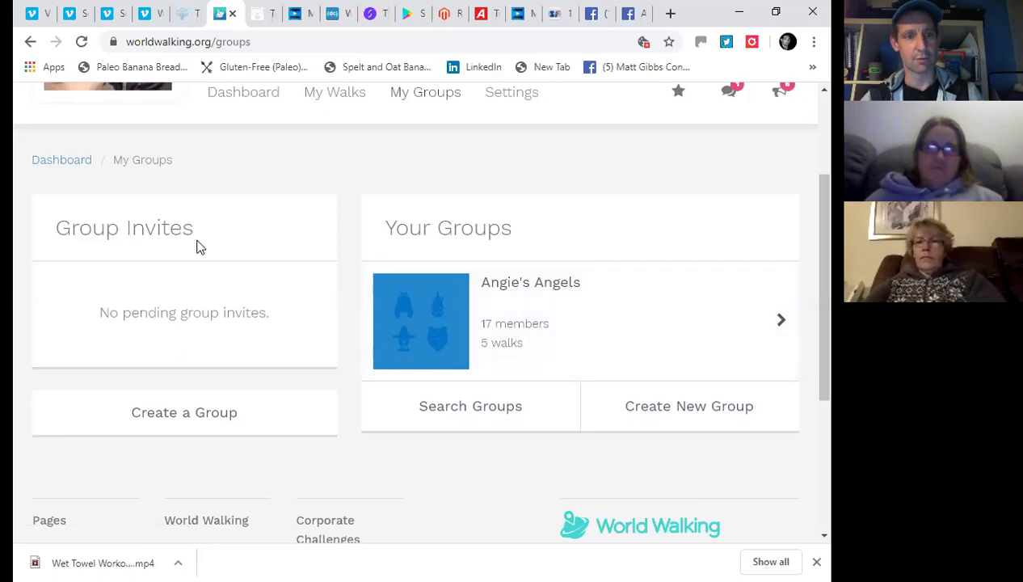
left_click(132, 181)
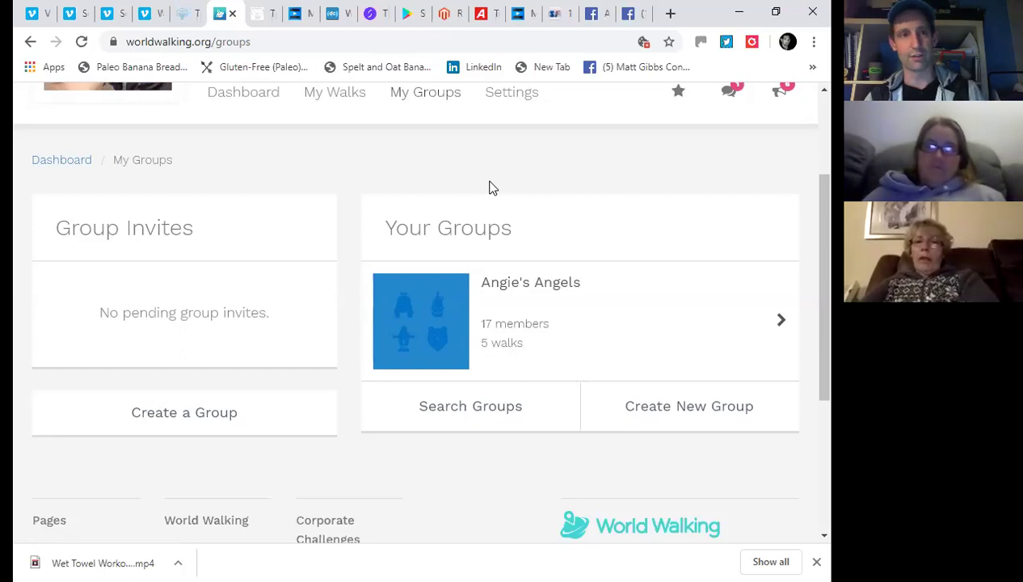
scroll(464, 250, "up", 2)
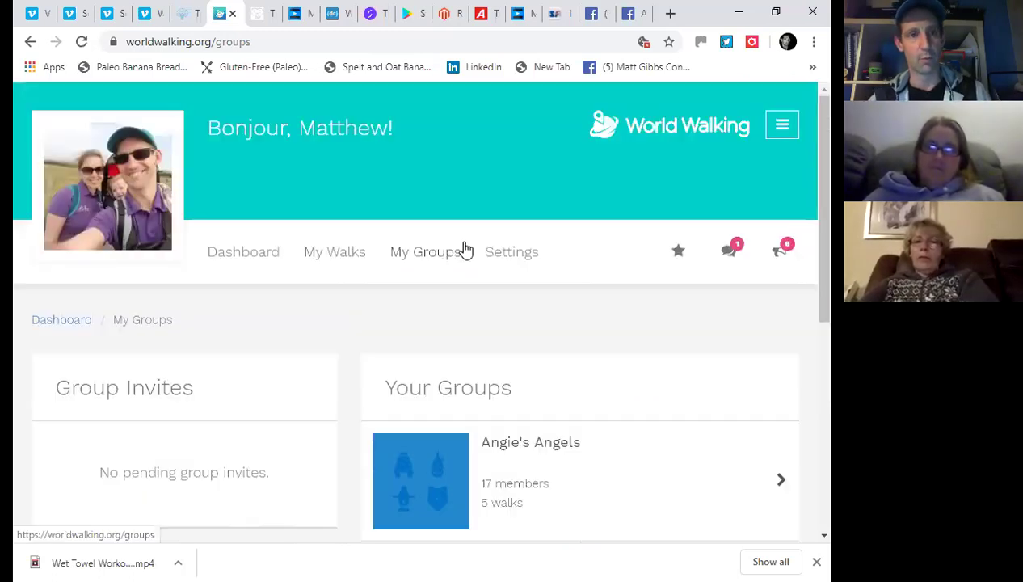
scroll(462, 246, "down", 2)
scroll(374, 248, "down", 1)
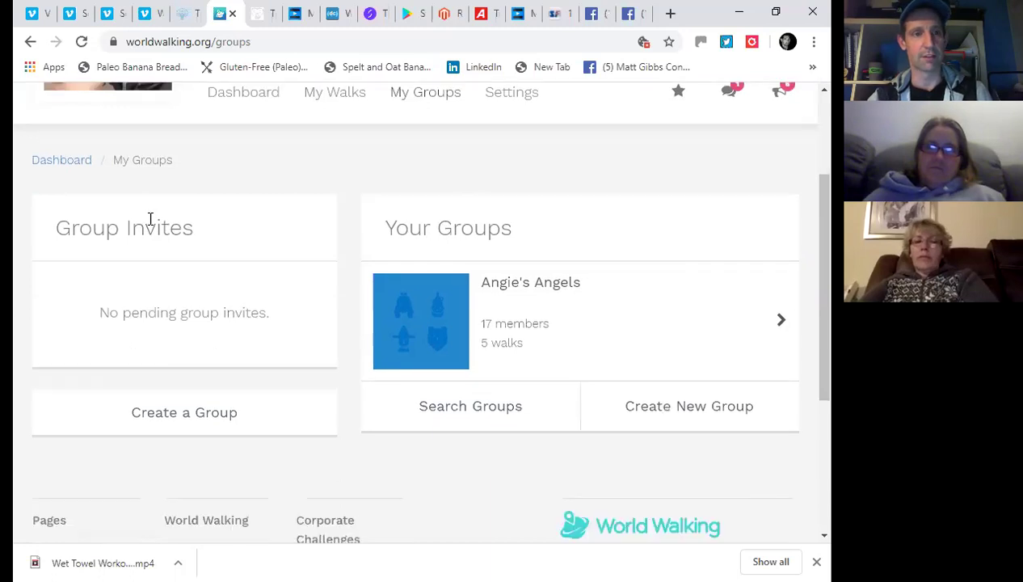
scroll(150, 218, "up", 2)
scroll(130, 320, "down", 1)
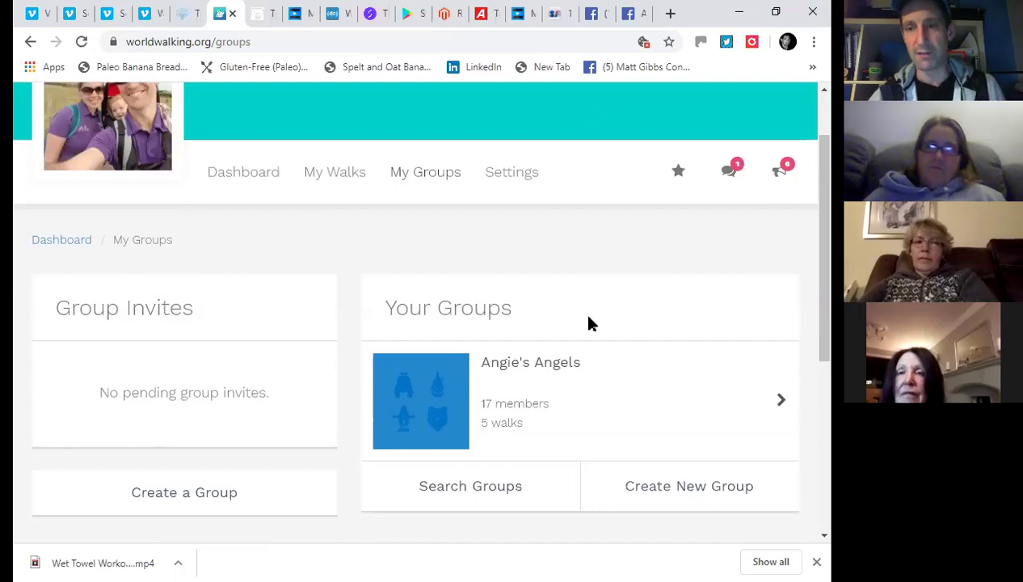
Open the Angie's Angels group page showing 856,649 steps
scroll(518, 285, "down", 2)
left_click(537, 297)
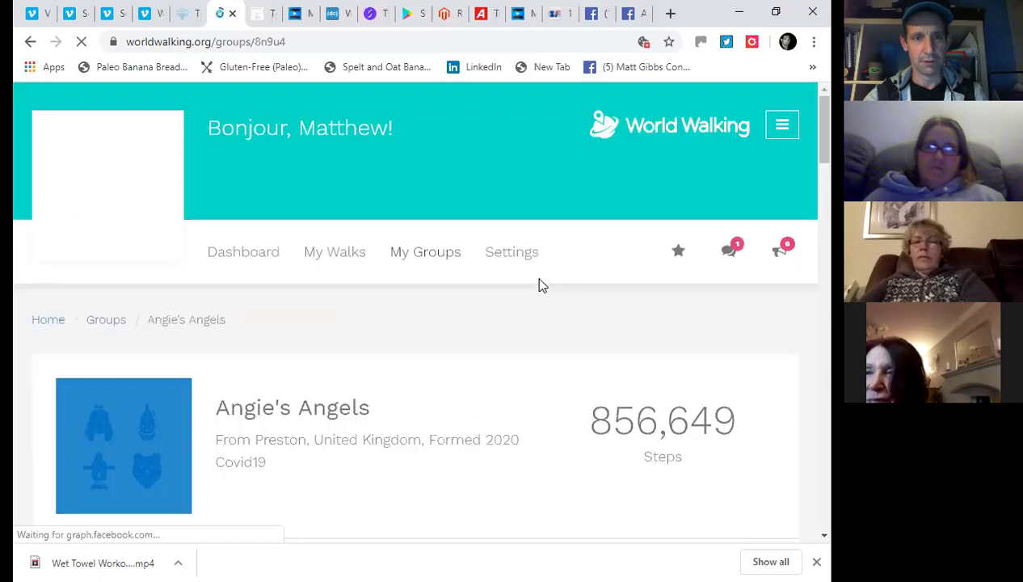
scroll(541, 284, "down", 3)
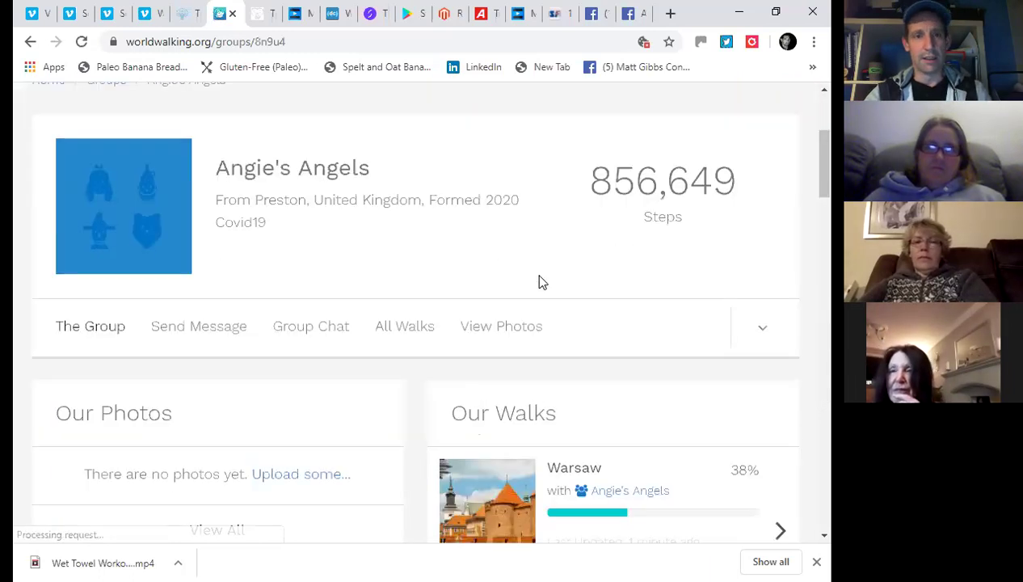
scroll(473, 260, "down", 1)
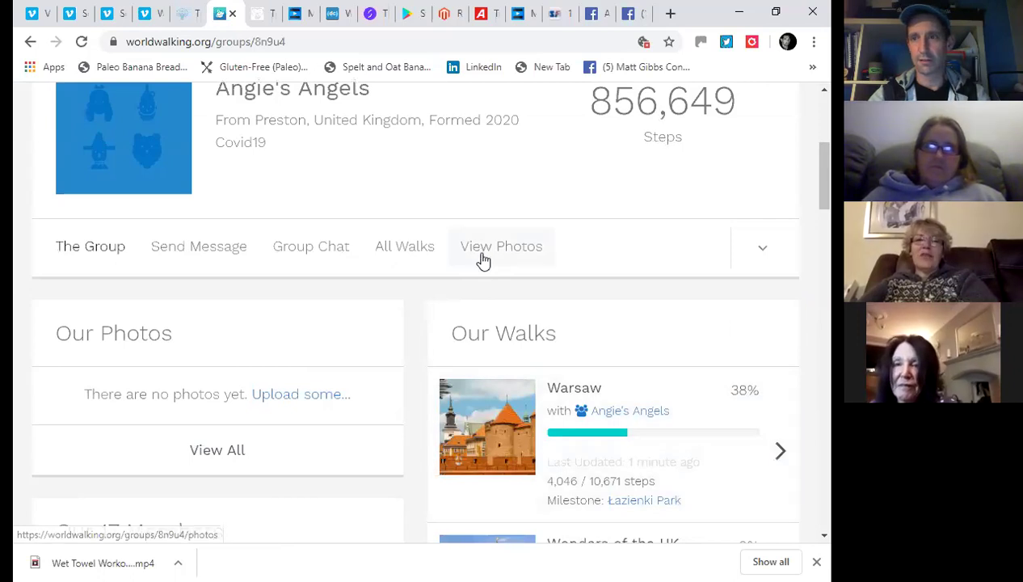
scroll(480, 258, "up", 1)
scroll(614, 170, "down", 1)
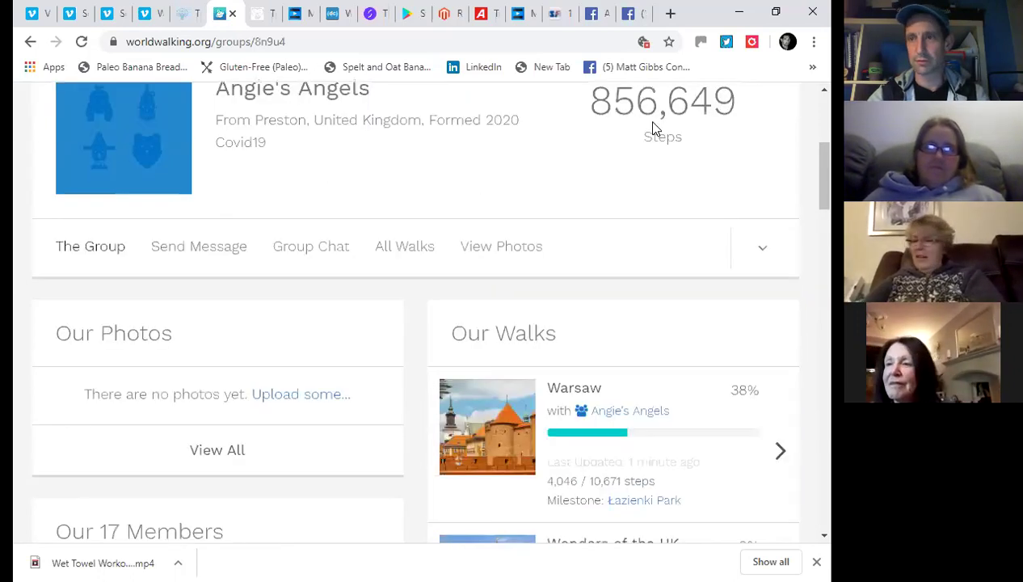
scroll(647, 187, "up", 1)
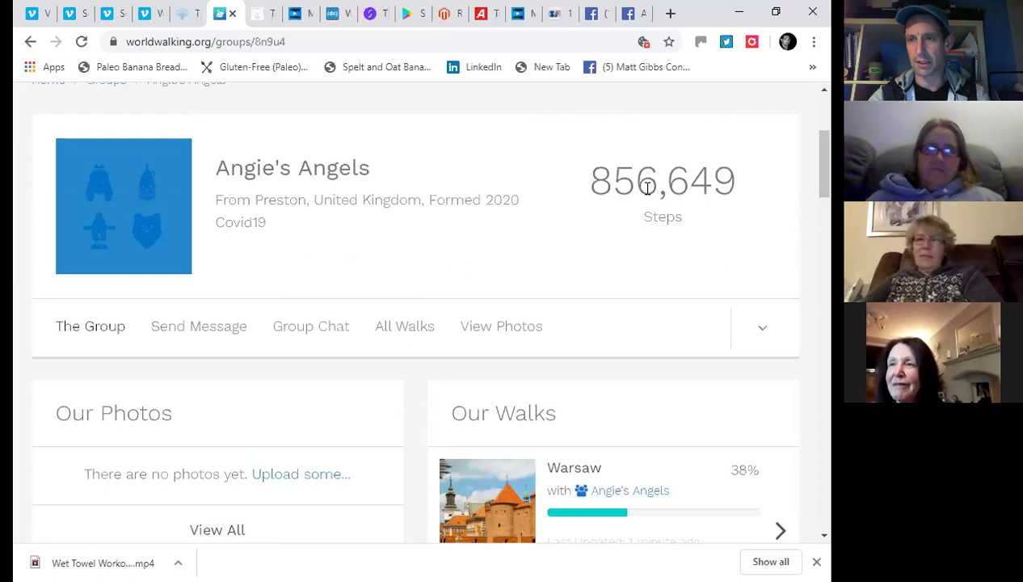
Scroll through the group's walks and open the full list of its 17 members
scroll(629, 188, "down", 1)
scroll(477, 288, "down", 1)
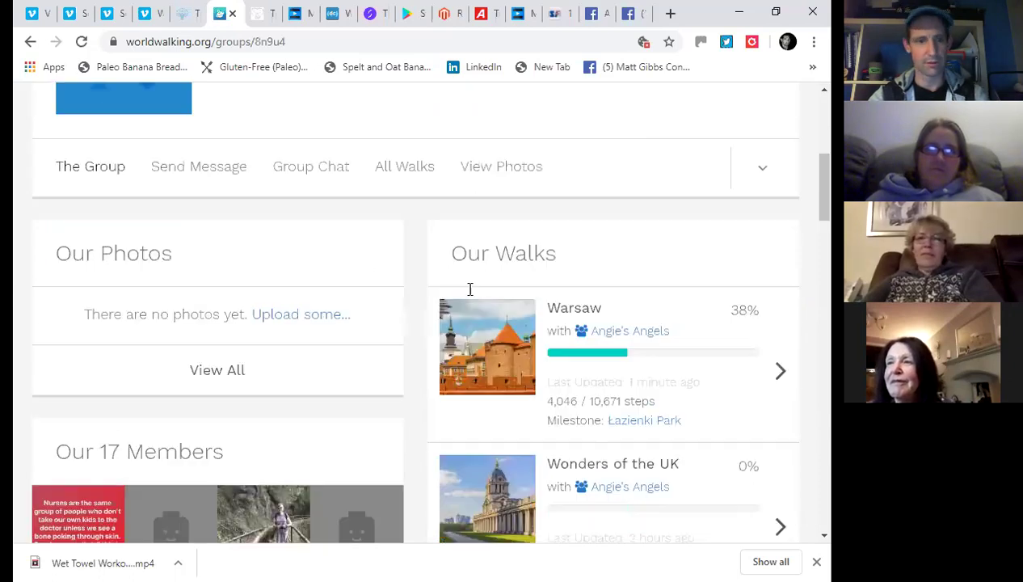
scroll(404, 283, "down", 1)
scroll(169, 299, "down", 1)
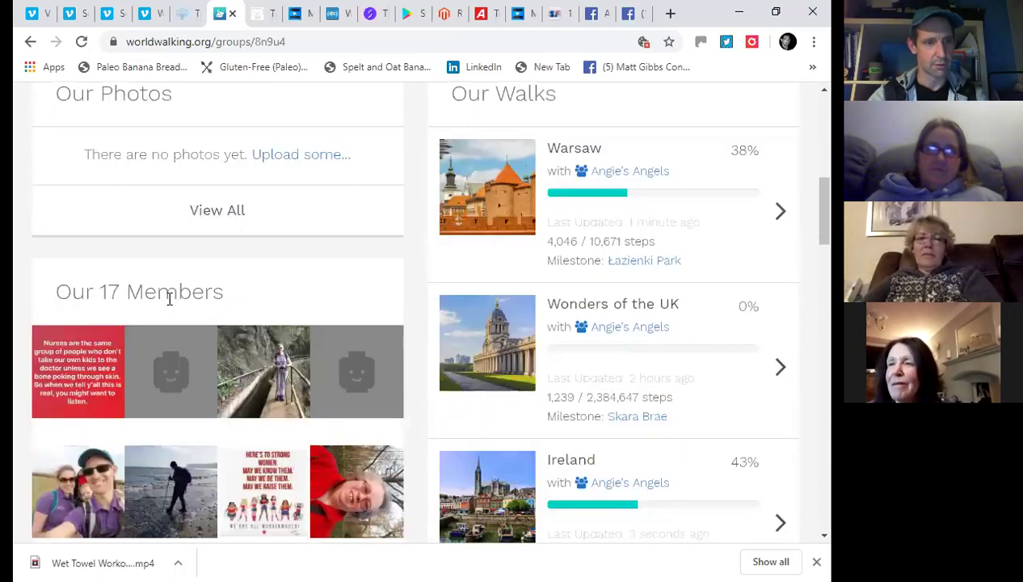
scroll(169, 302, "down", 1)
scroll(169, 302, "down", 3)
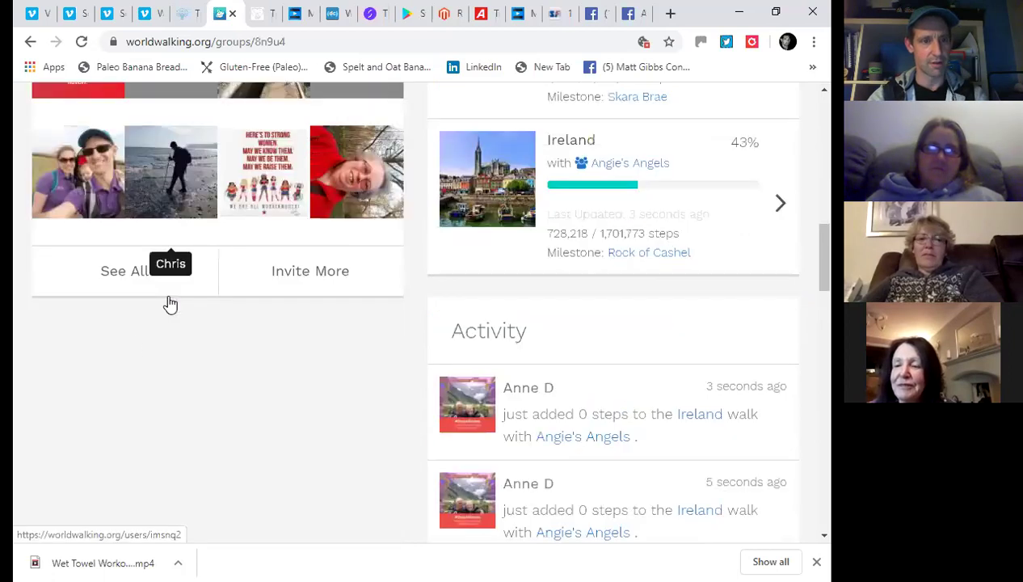
scroll(130, 348, "up", 1)
left_click(198, 325)
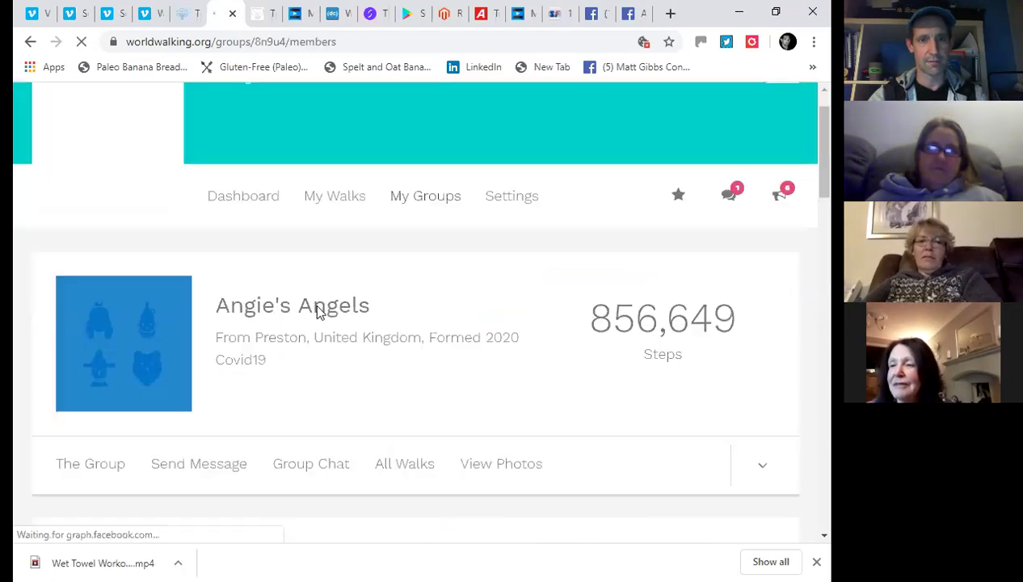
scroll(339, 283, "down", 1)
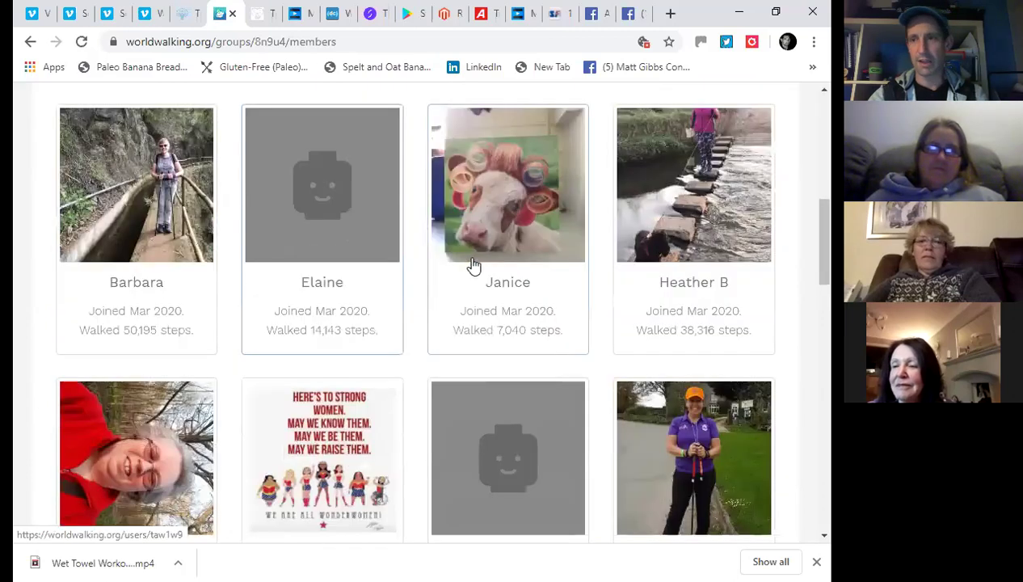
scroll(293, 275, "down", 2)
scroll(316, 275, "down", 2)
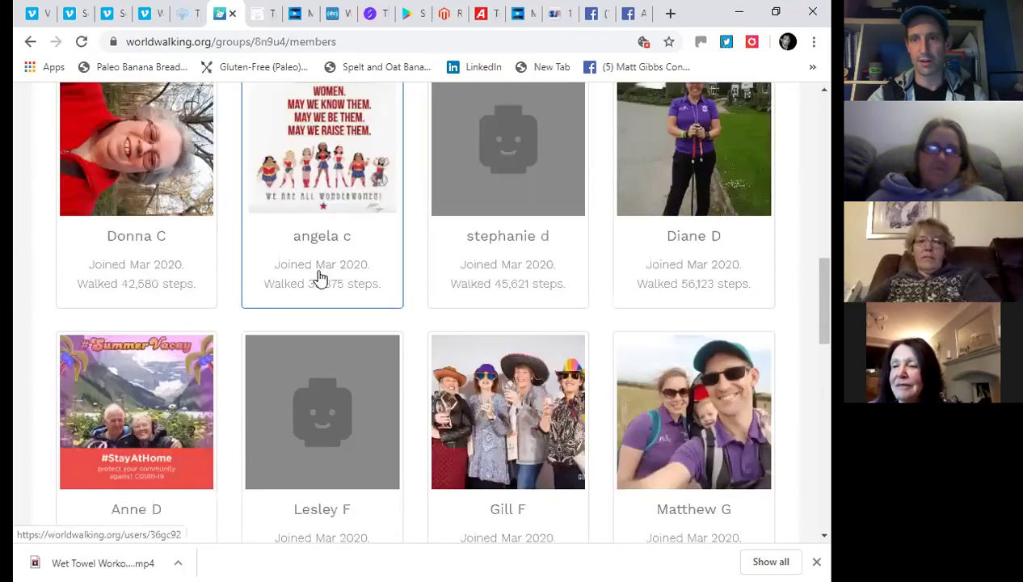
scroll(525, 222, "down", 1)
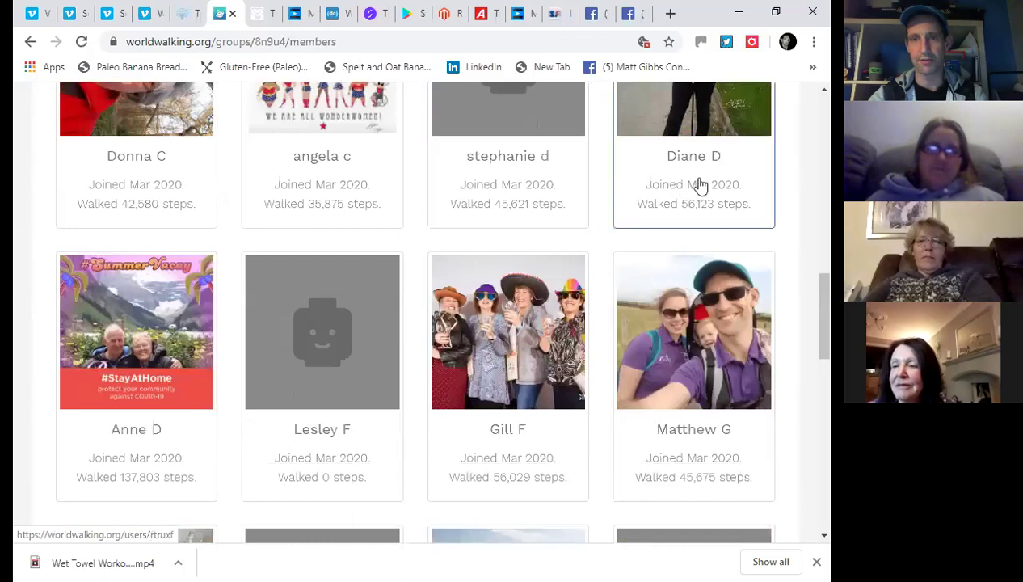
scroll(258, 246, "down", 1)
scroll(389, 244, "down", 1)
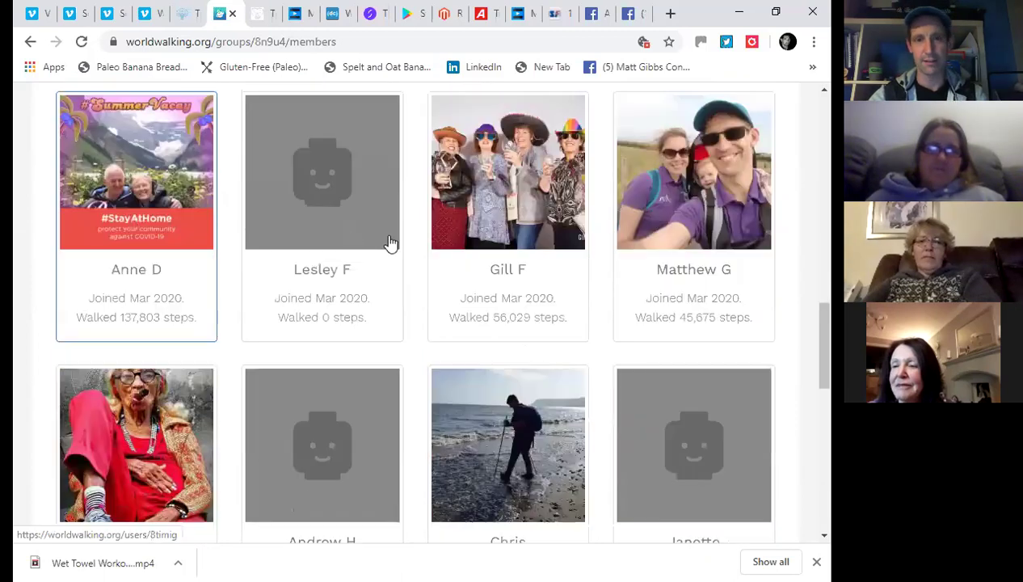
scroll(475, 287, "down", 1)
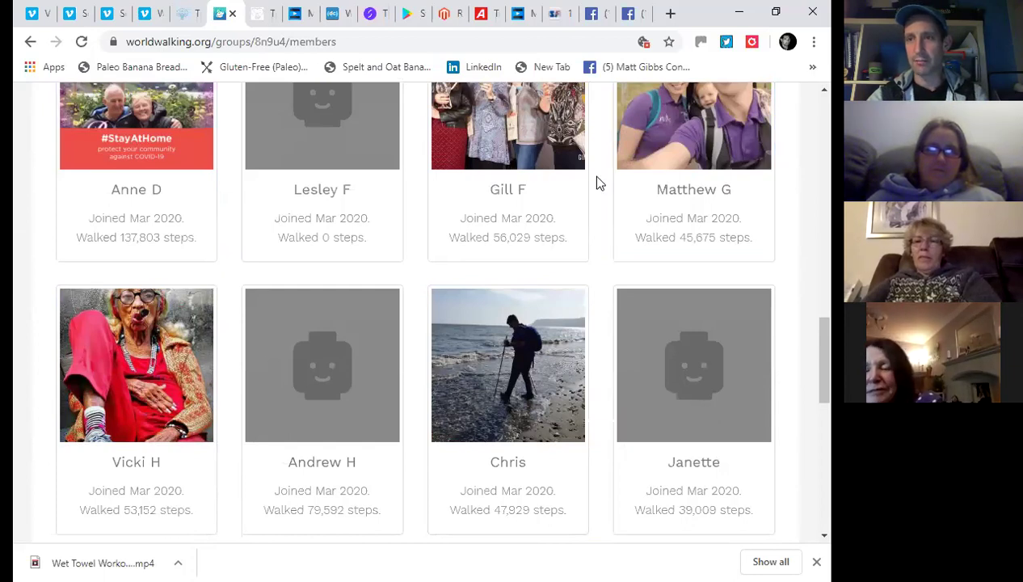
scroll(475, 272, "down", 4)
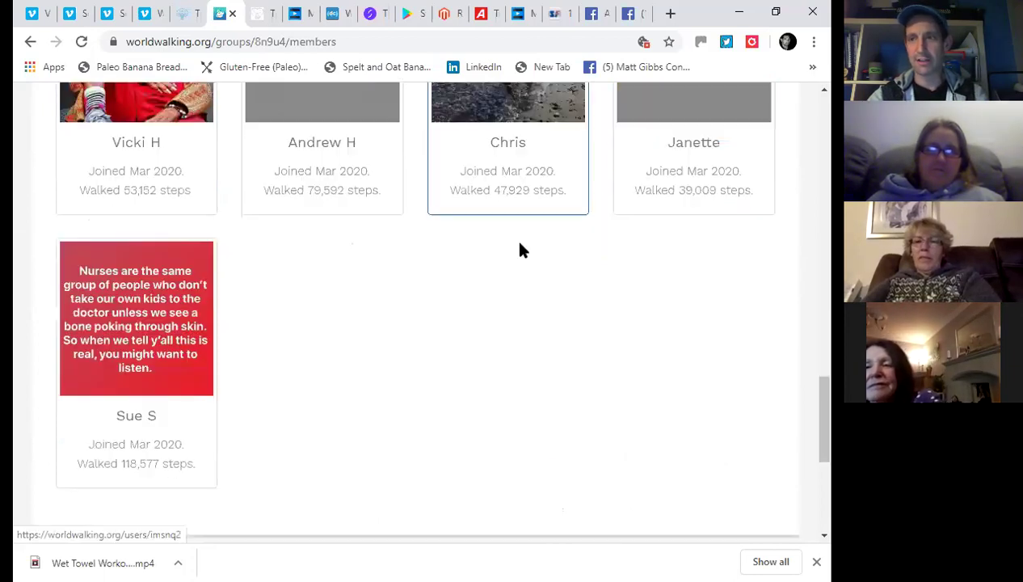
scroll(319, 286, "up", 3)
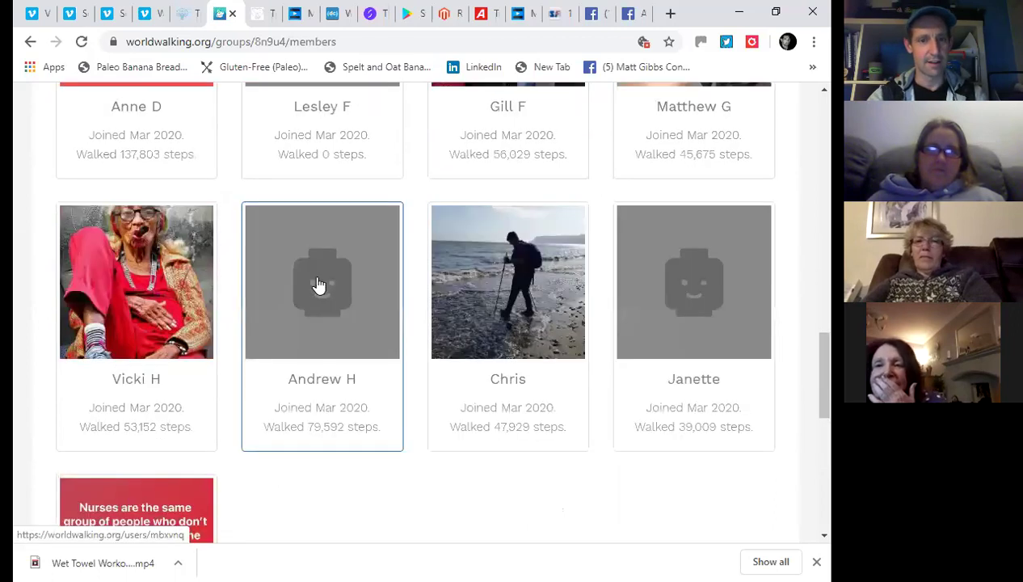
scroll(146, 292, "down", 2)
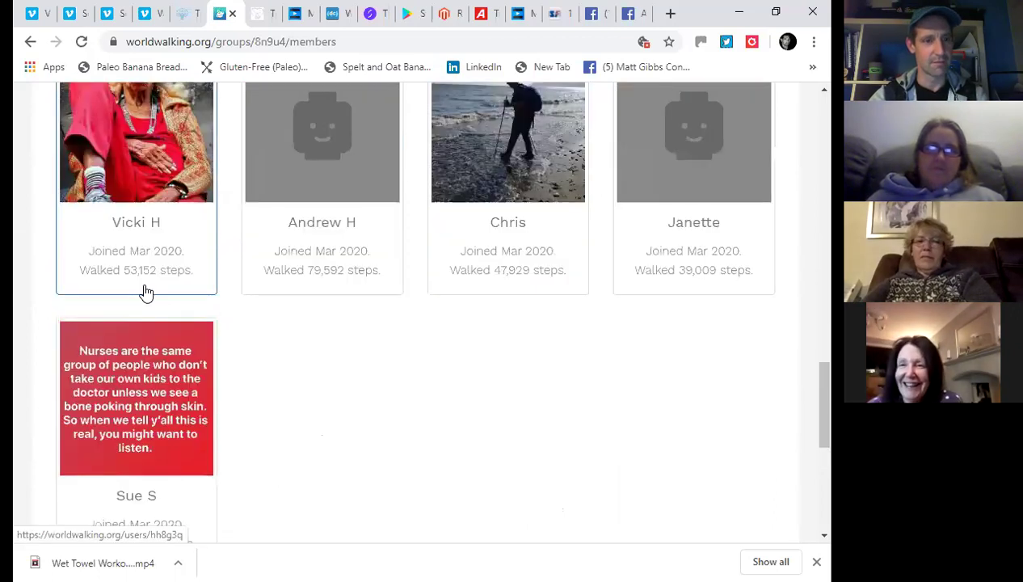
scroll(223, 297, "up", 2)
scroll(224, 296, "up", 15)
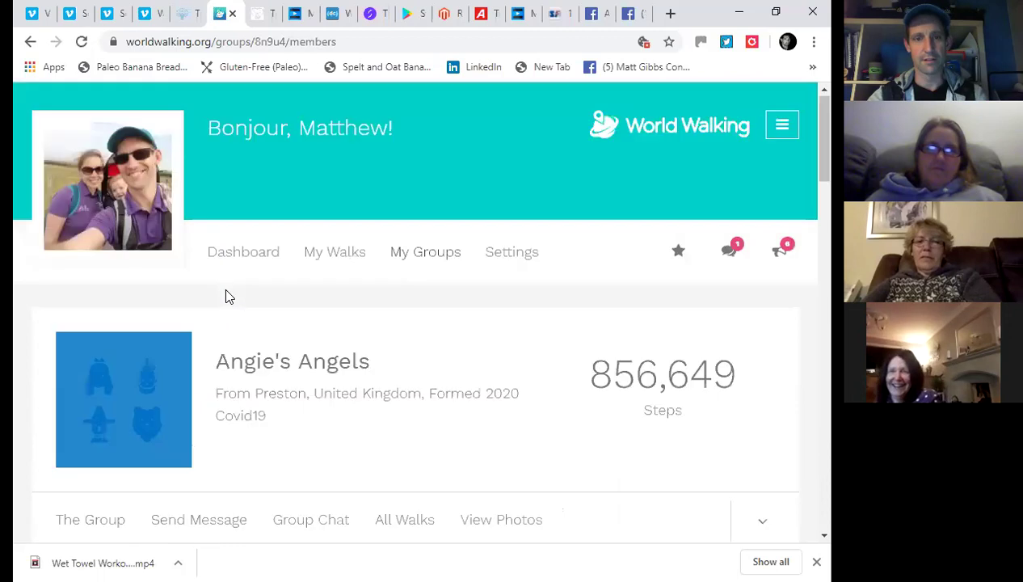
scroll(224, 296, "down", 3)
scroll(312, 297, "down", 1)
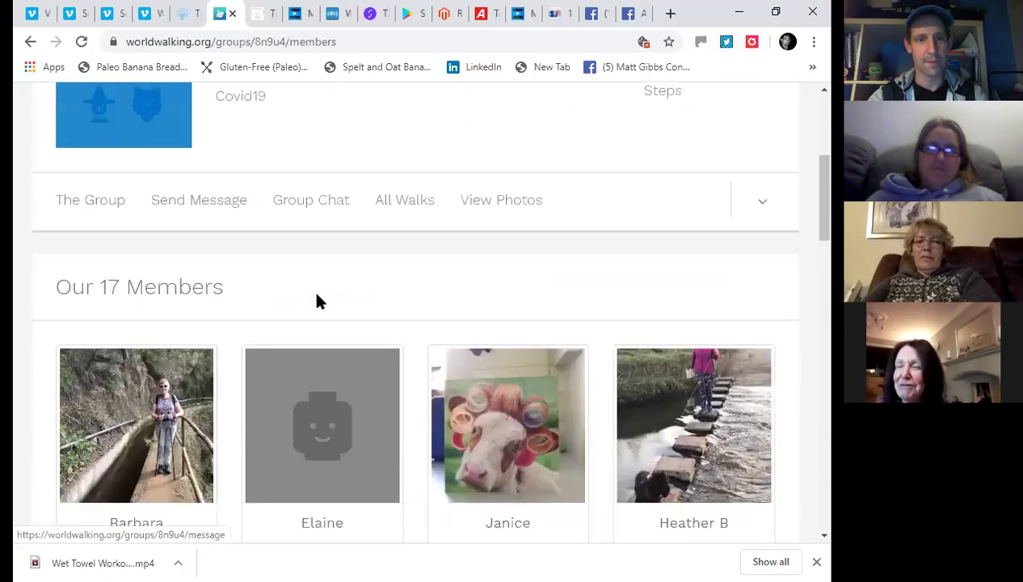
left_click(107, 204)
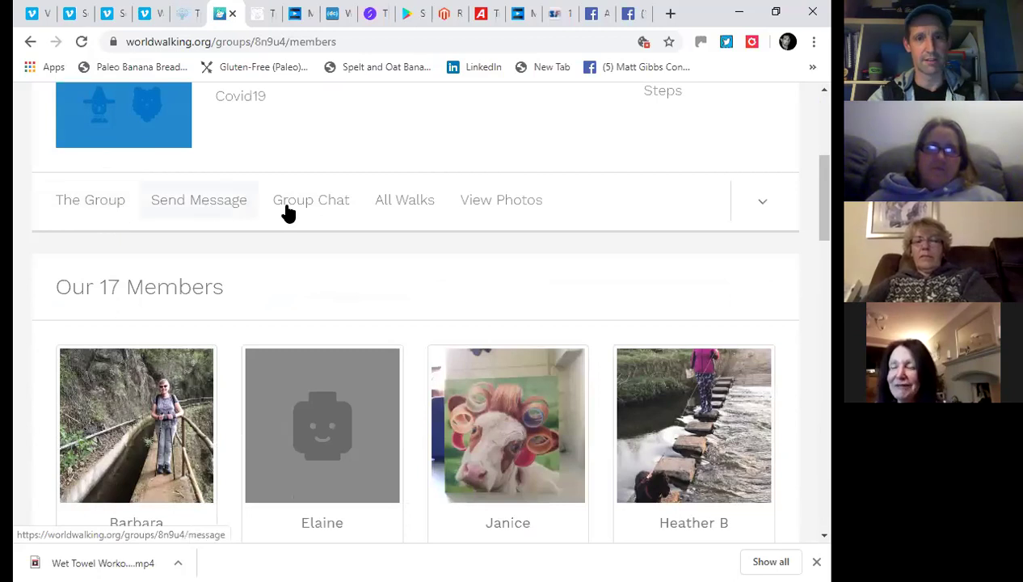
Open the Angie's Angels group chat and read through the members' messages
left_click(336, 208)
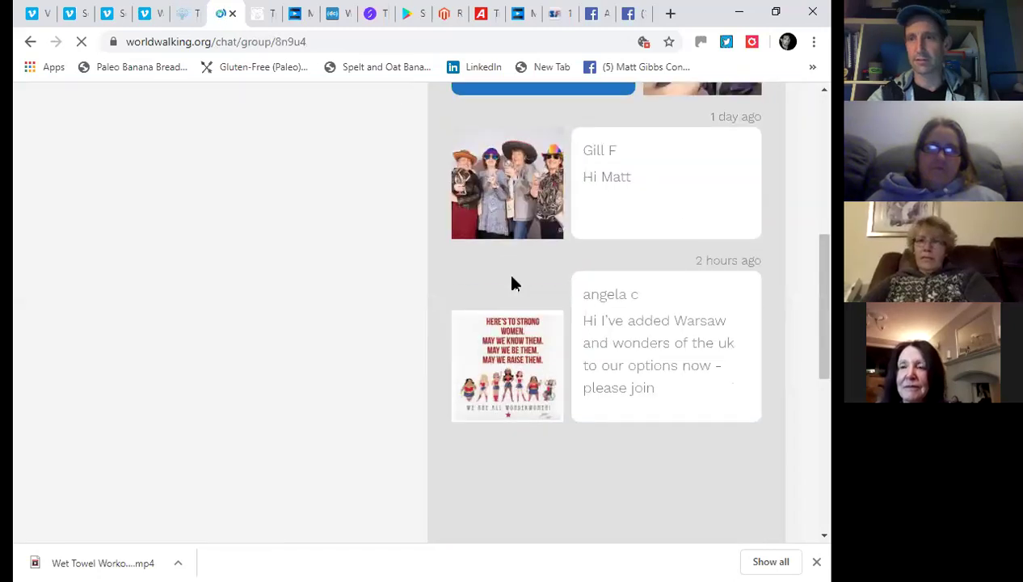
scroll(512, 282, "down", 1)
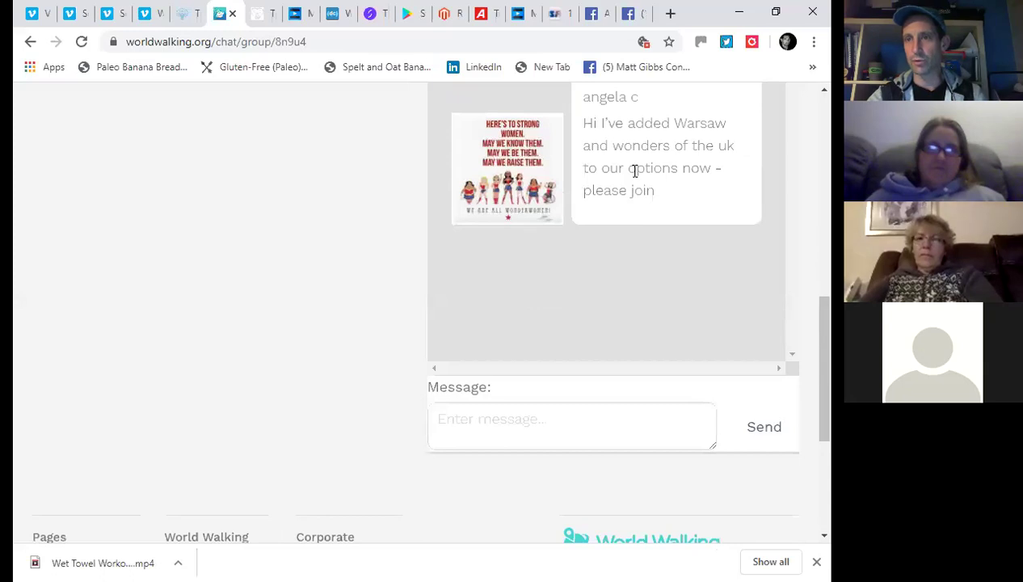
scroll(633, 171, "up", 1)
scroll(635, 170, "up", 1)
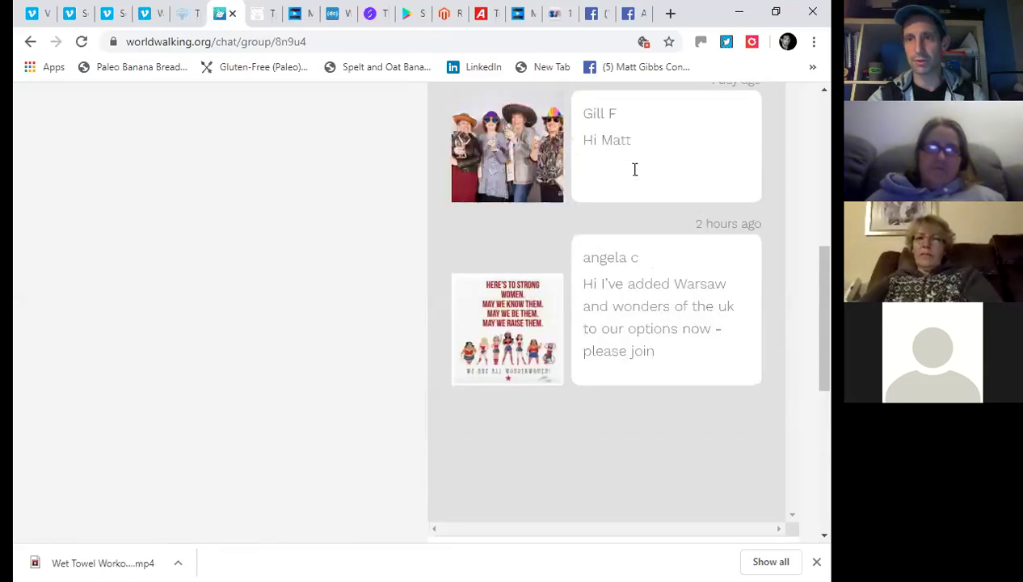
scroll(634, 169, "up", 4)
scroll(634, 169, "down", 2)
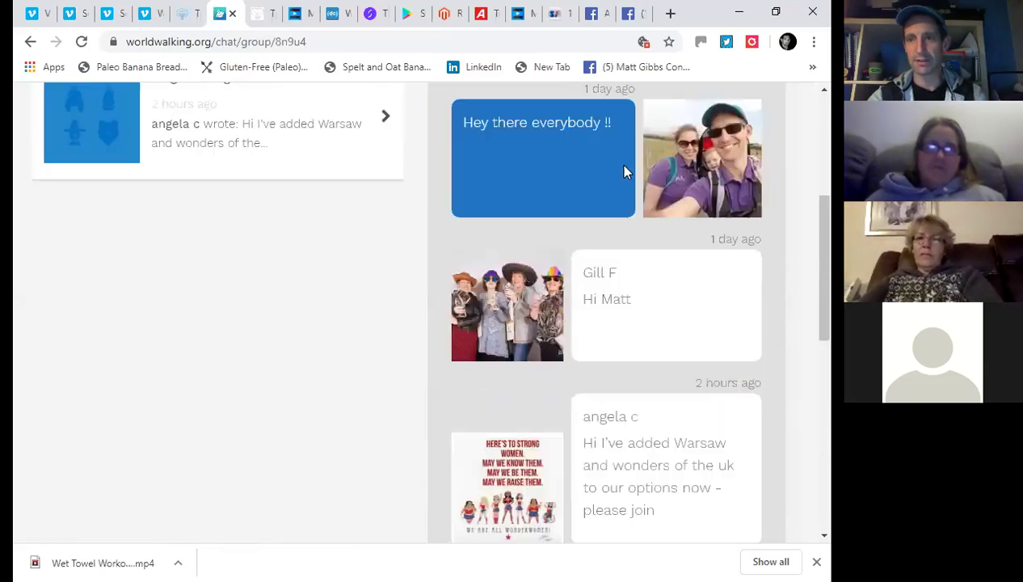
scroll(582, 372, "up", 1)
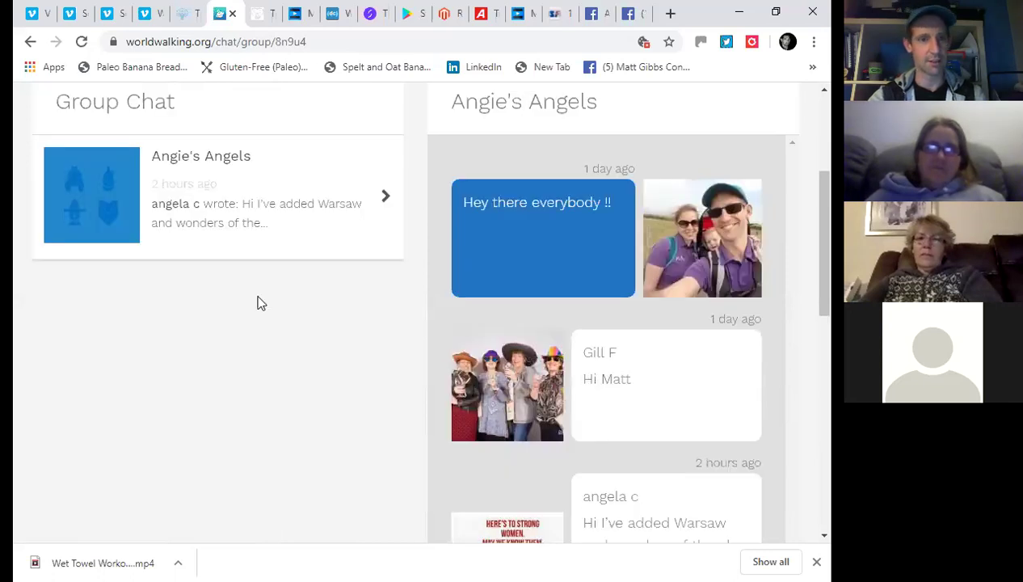
Reopen the Angie's Angels conversation, then return to the My Groups list
left_click(386, 198)
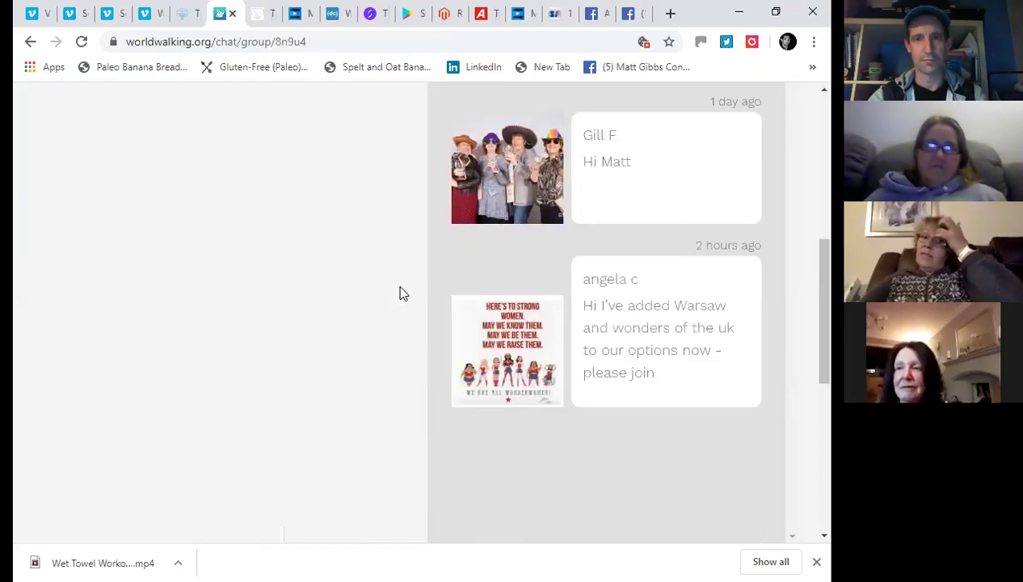
scroll(404, 293, "up", 5)
left_click(413, 253)
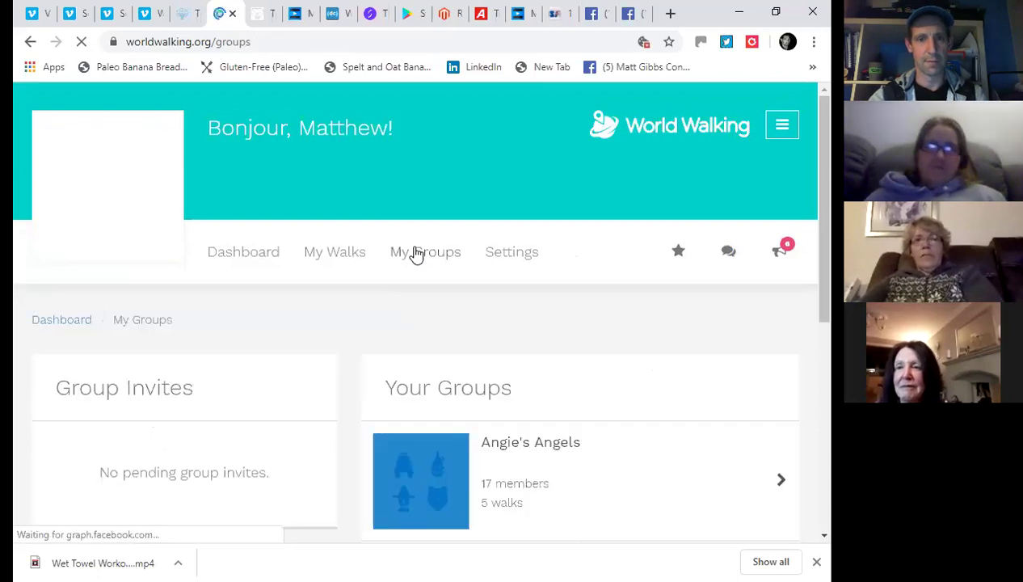
Return to the dashboard, showing 45,675 steps walked and 12,167 steps banked
scroll(414, 253, "down", 2)
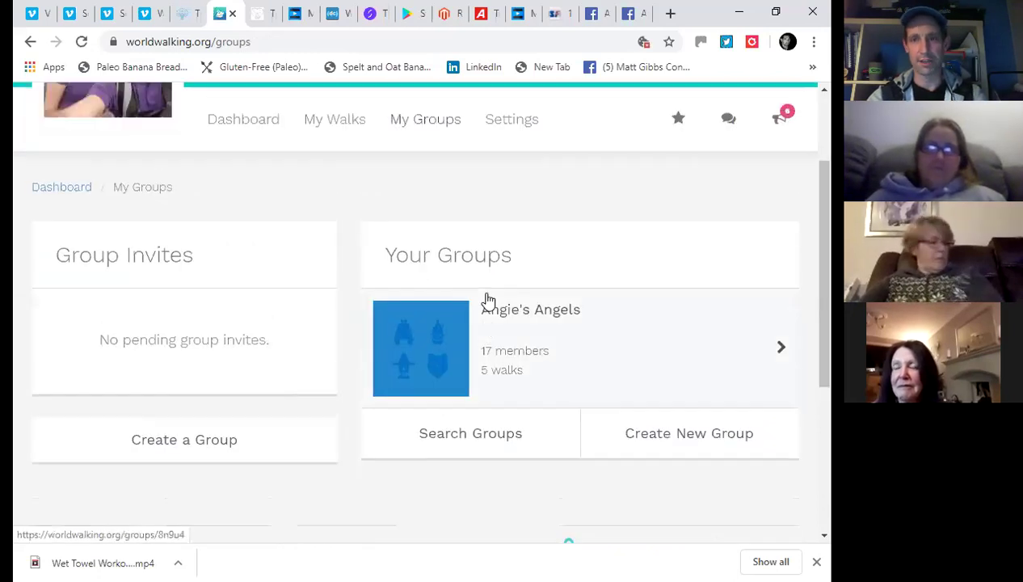
scroll(517, 324, "down", 1)
scroll(490, 315, "up", 3)
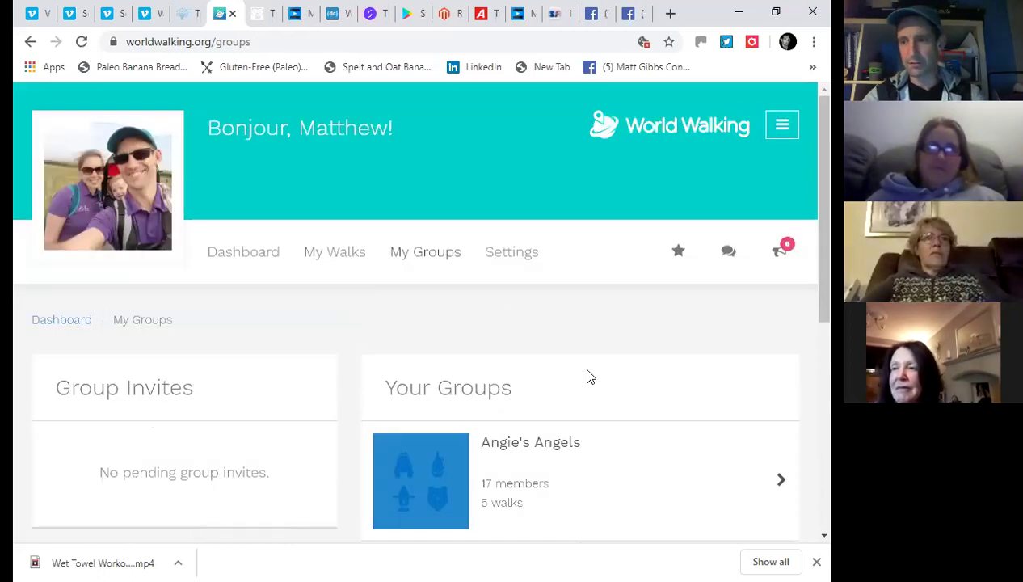
scroll(588, 377, "down", 1)
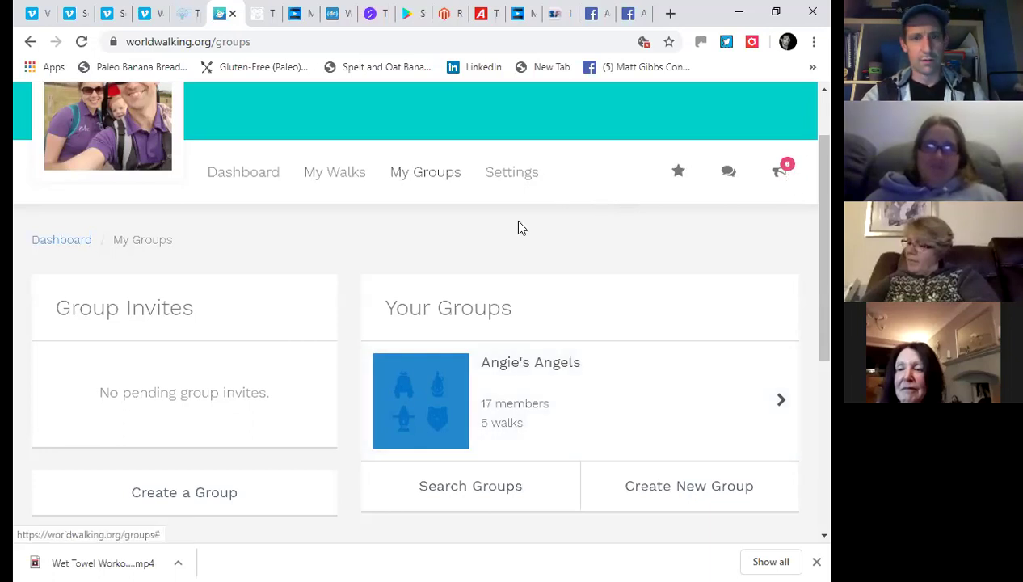
scroll(521, 230, "up", 1)
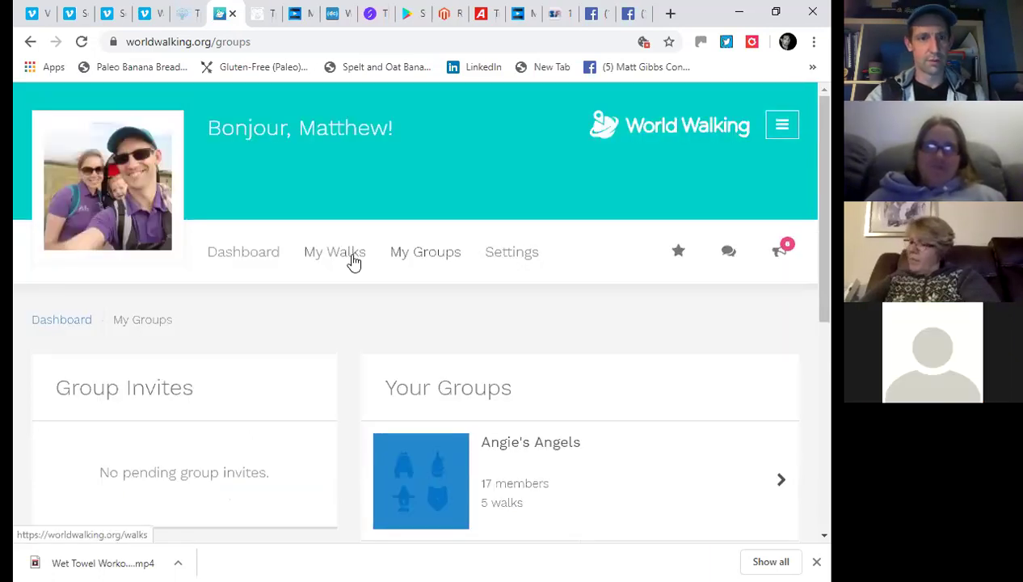
left_click(244, 254)
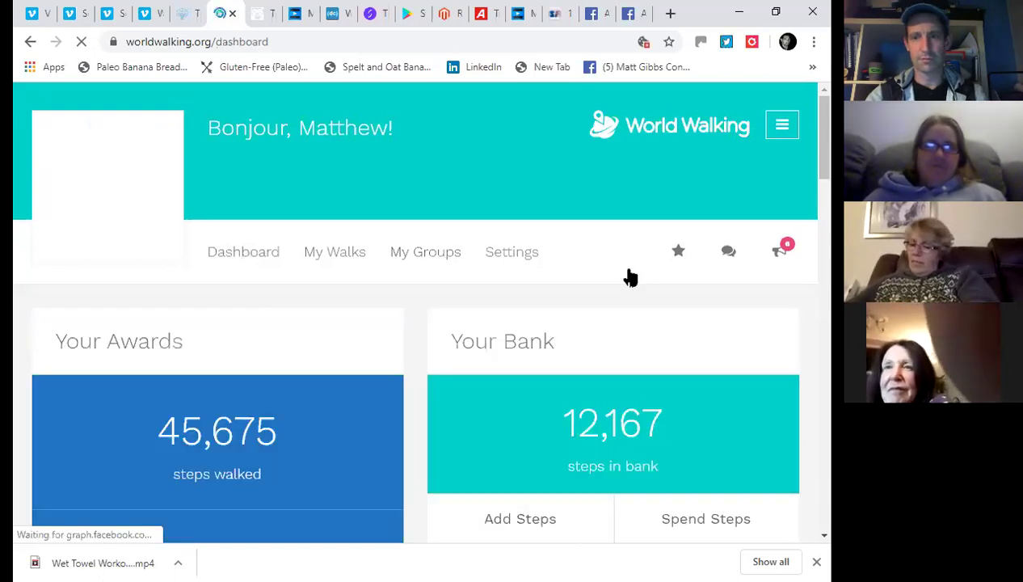
scroll(630, 277, "down", 5)
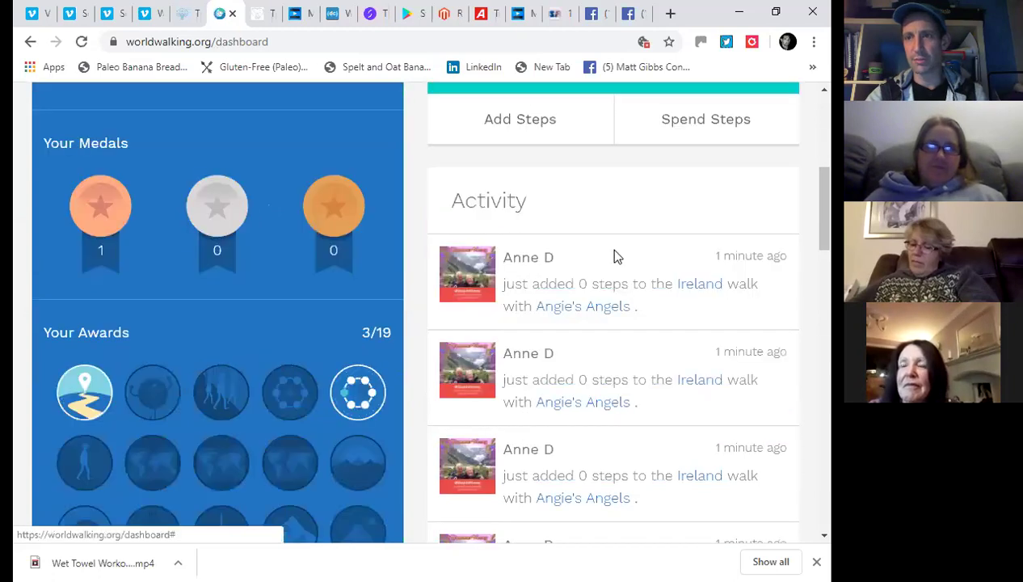
scroll(685, 203, "up", 1)
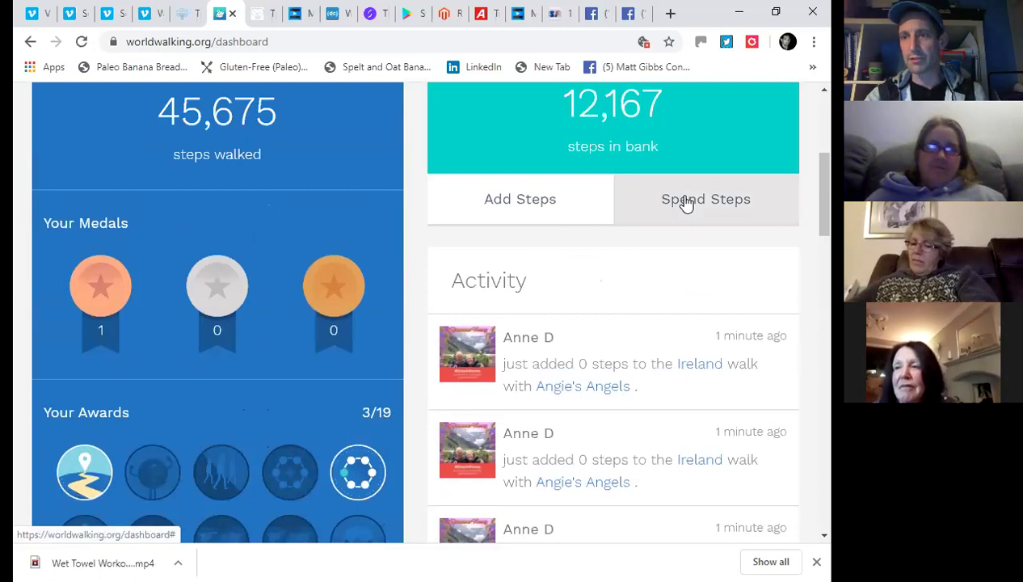
left_click(685, 202)
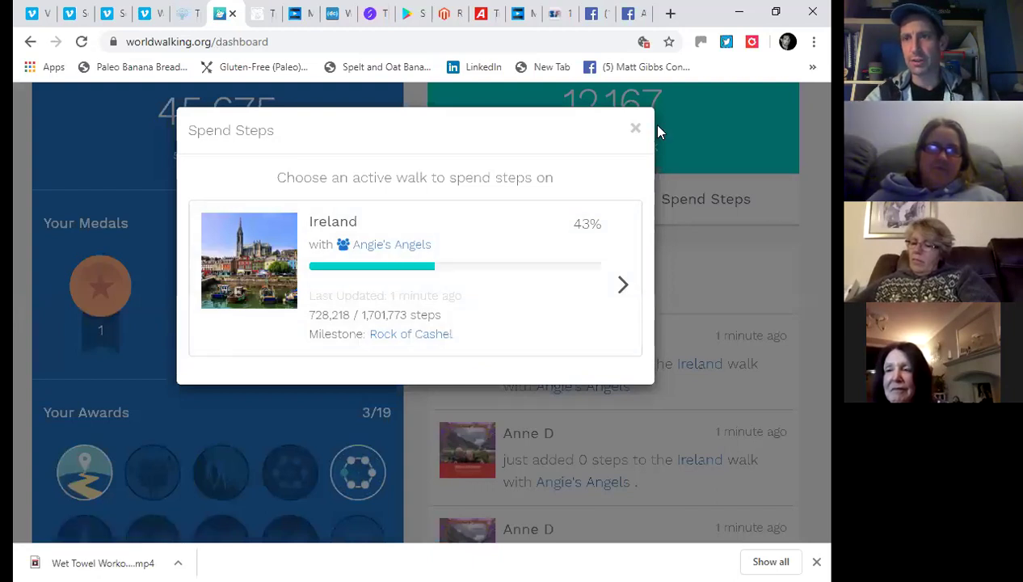
left_click(635, 129)
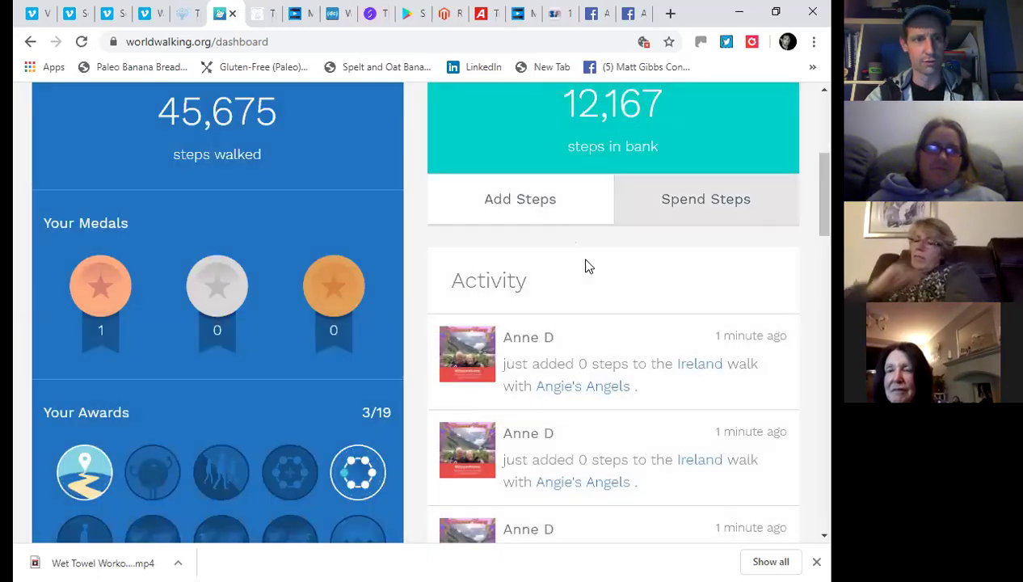
scroll(588, 266, "down", 1)
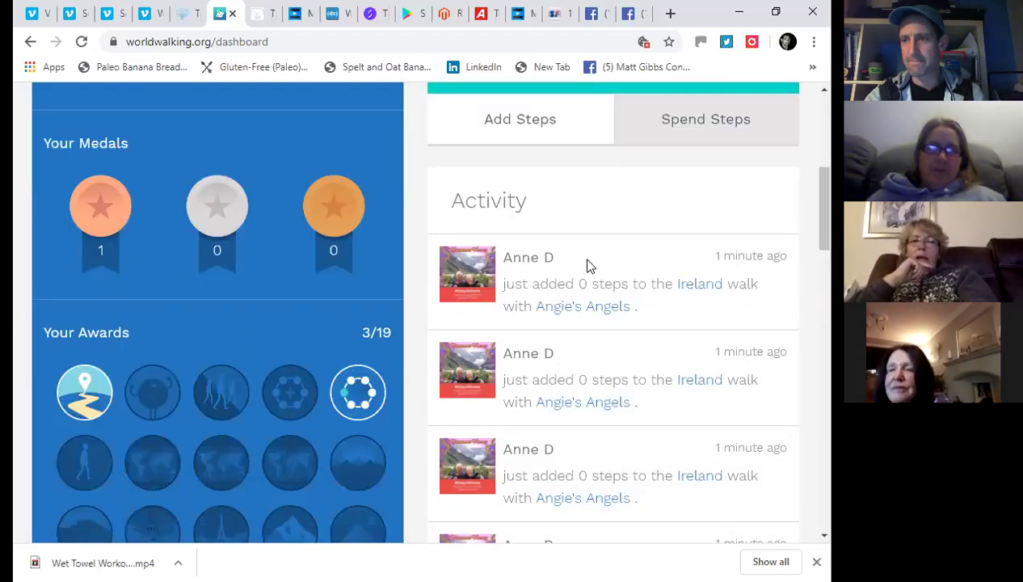
scroll(588, 267, "down", 1)
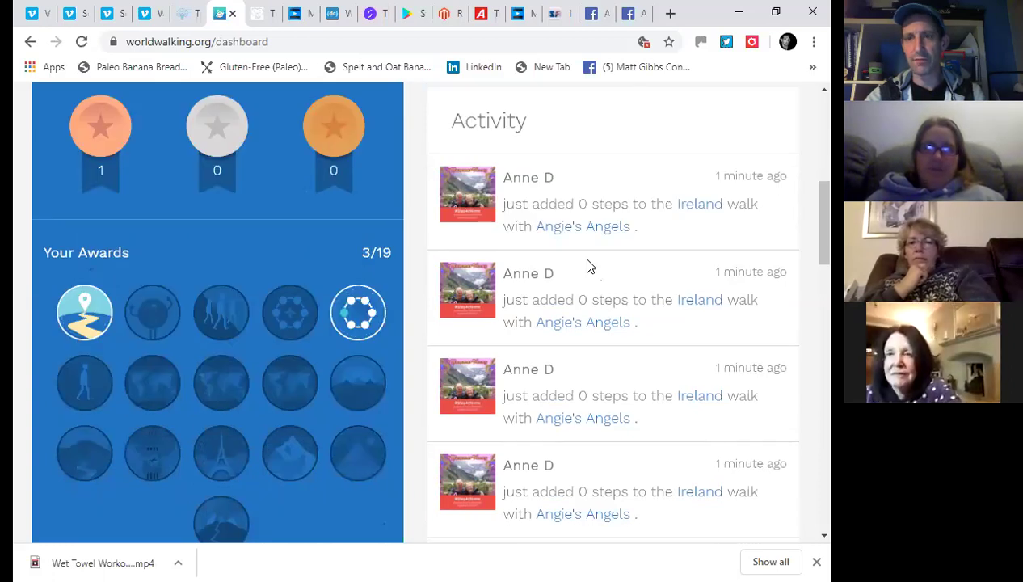
scroll(588, 266, "up", 5)
scroll(354, 212, "up", 1)
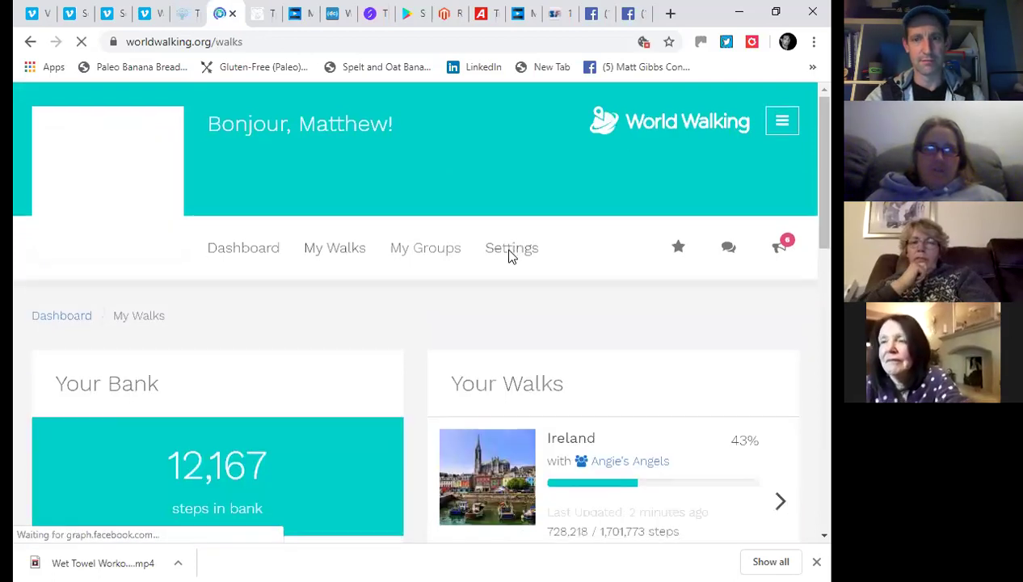
Scroll down to Available Group Walks and open the Wonders of the UK walk
scroll(509, 254, "down", 10)
scroll(517, 242, "down", 1)
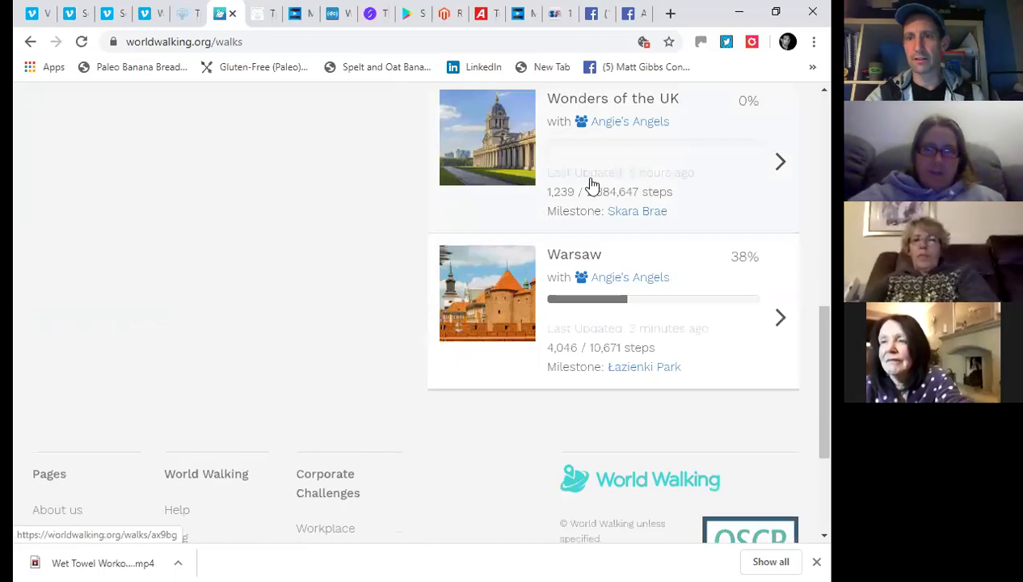
scroll(592, 185, "down", 2)
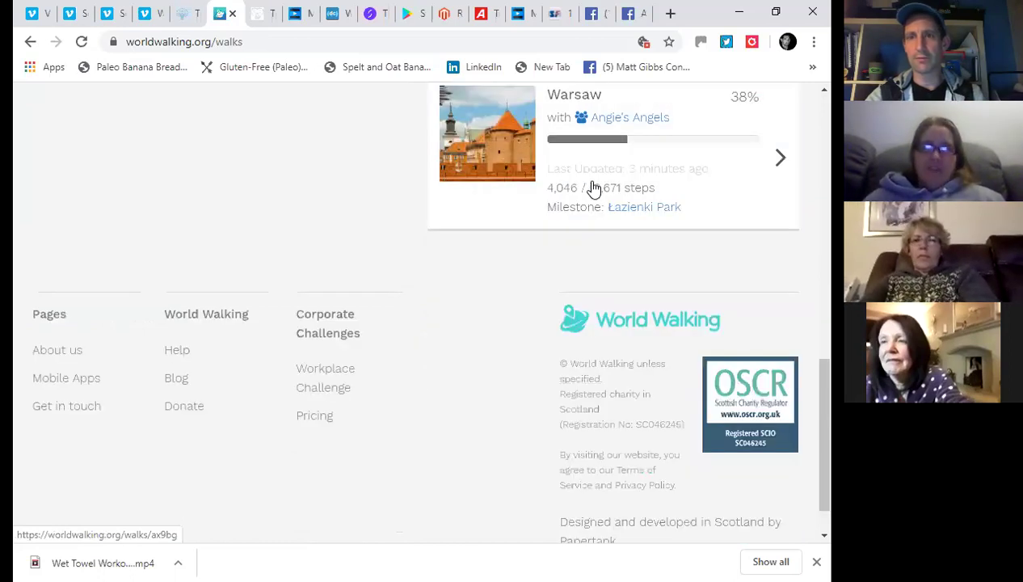
scroll(592, 188, "up", 10)
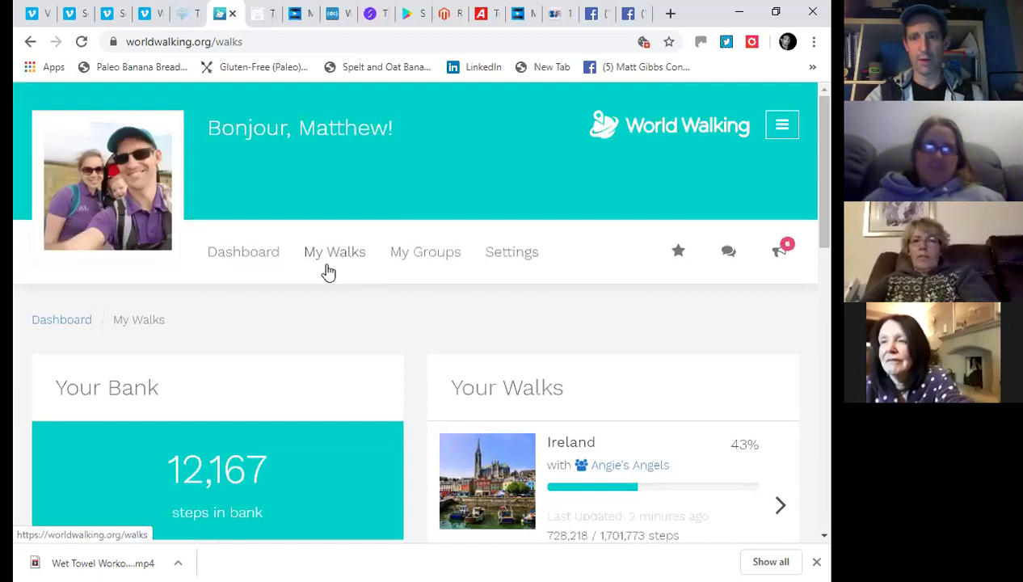
scroll(600, 415, "down", 6)
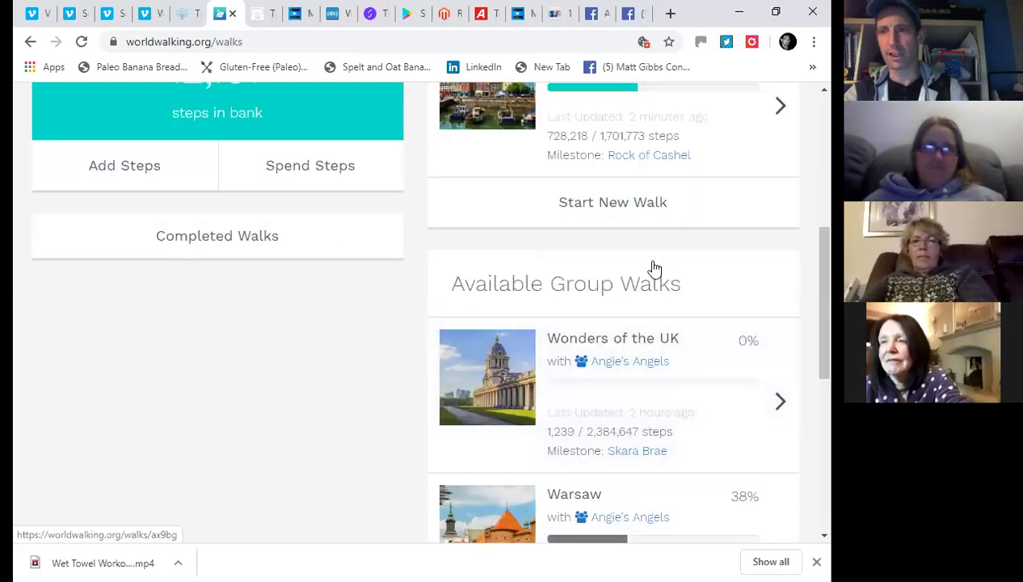
scroll(653, 195, "down", 2)
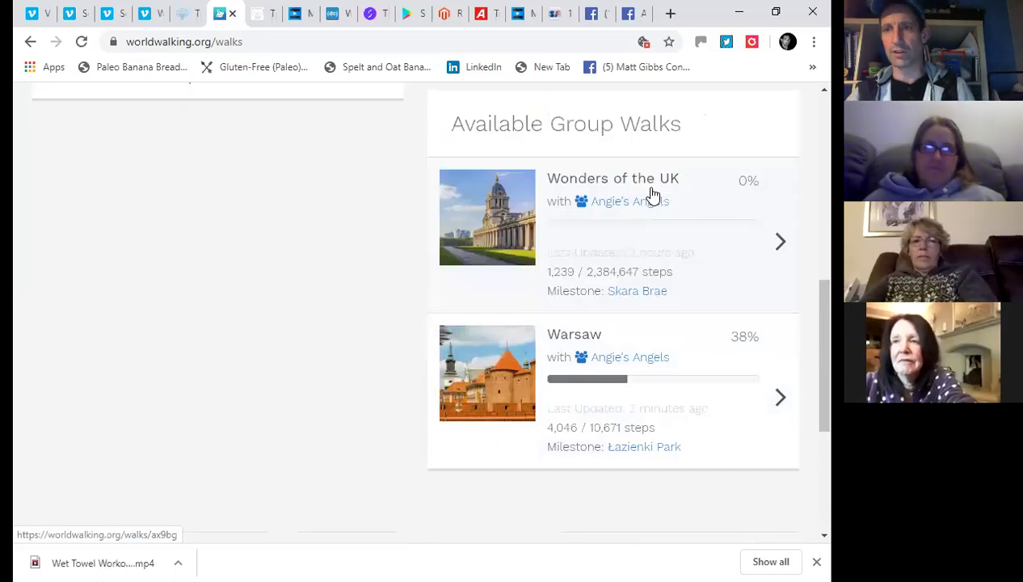
scroll(594, 209, "down", 1)
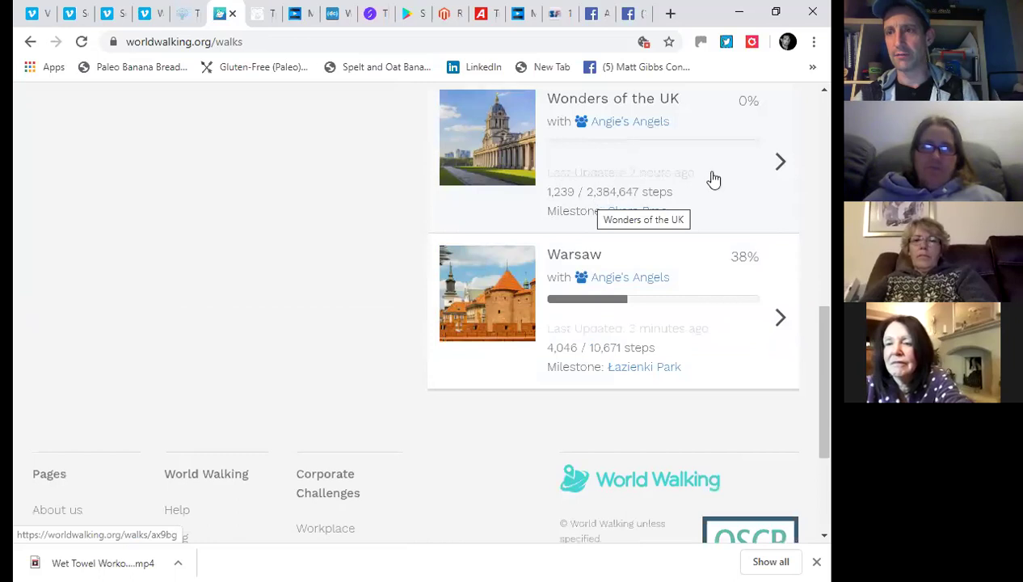
left_click(778, 161)
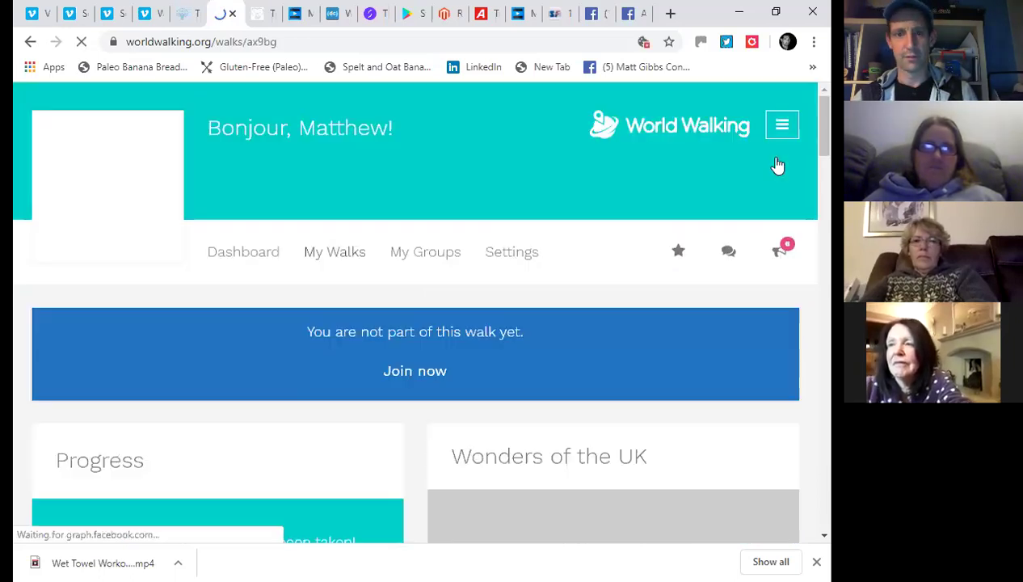
Join the Wonders of the UK walk and dismiss the confirmation
scroll(629, 243, "down", 4)
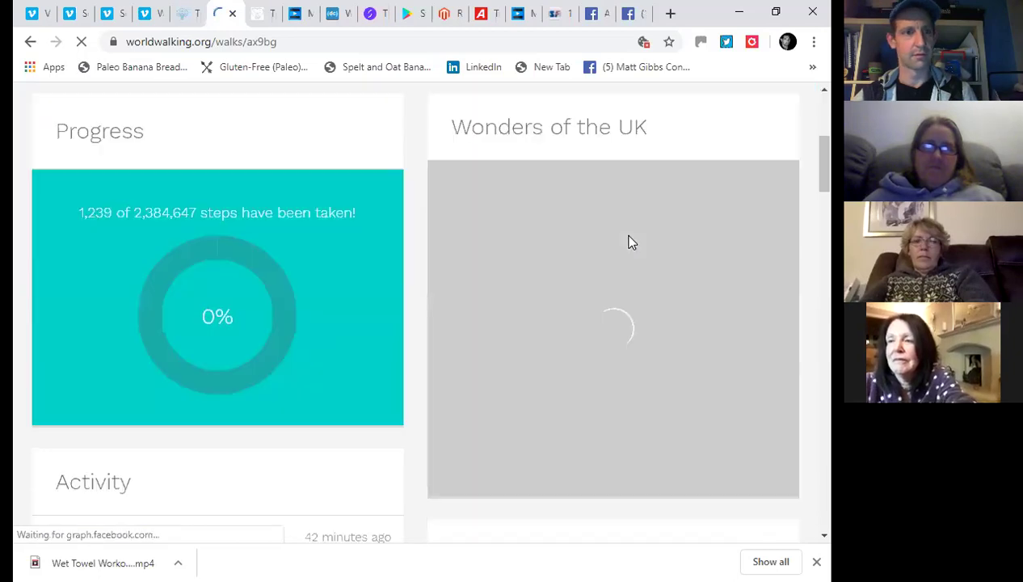
scroll(628, 237, "down", 3)
scroll(628, 236, "up", 2)
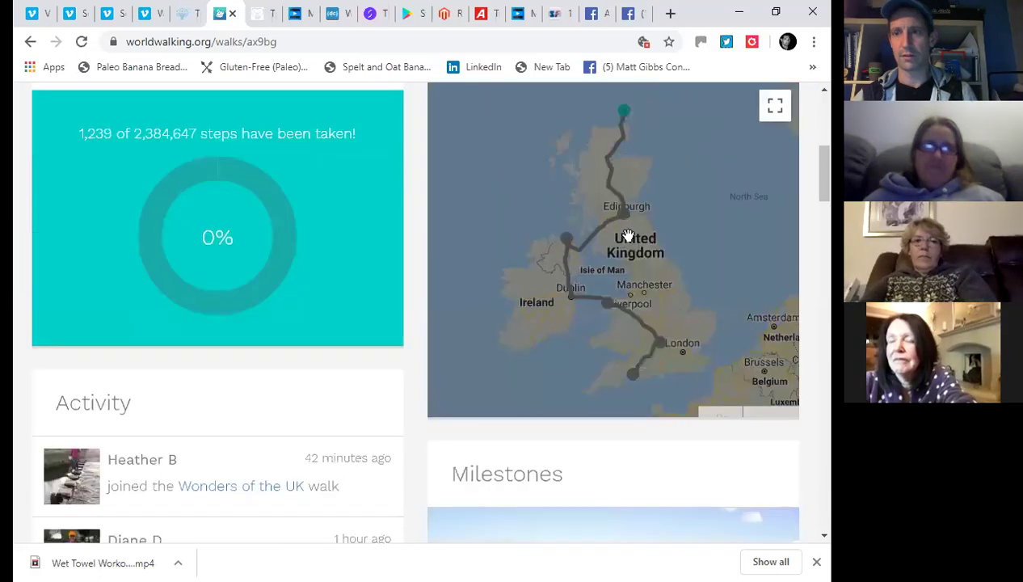
scroll(629, 236, "down", 1)
scroll(628, 235, "down", 1)
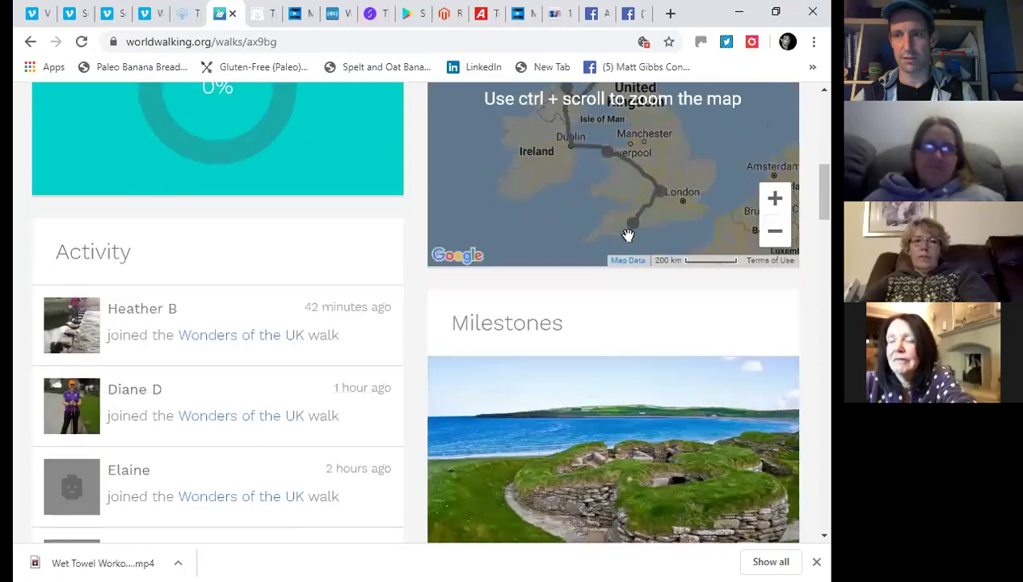
scroll(627, 235, "down", 4)
scroll(628, 236, "down", 1)
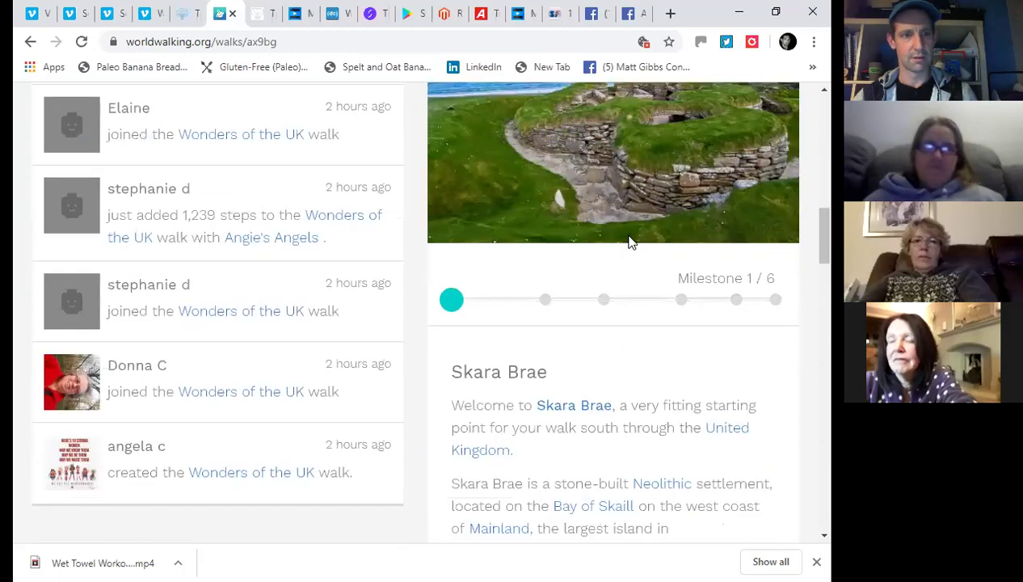
scroll(631, 242, "up", 4)
scroll(630, 242, "up", 3)
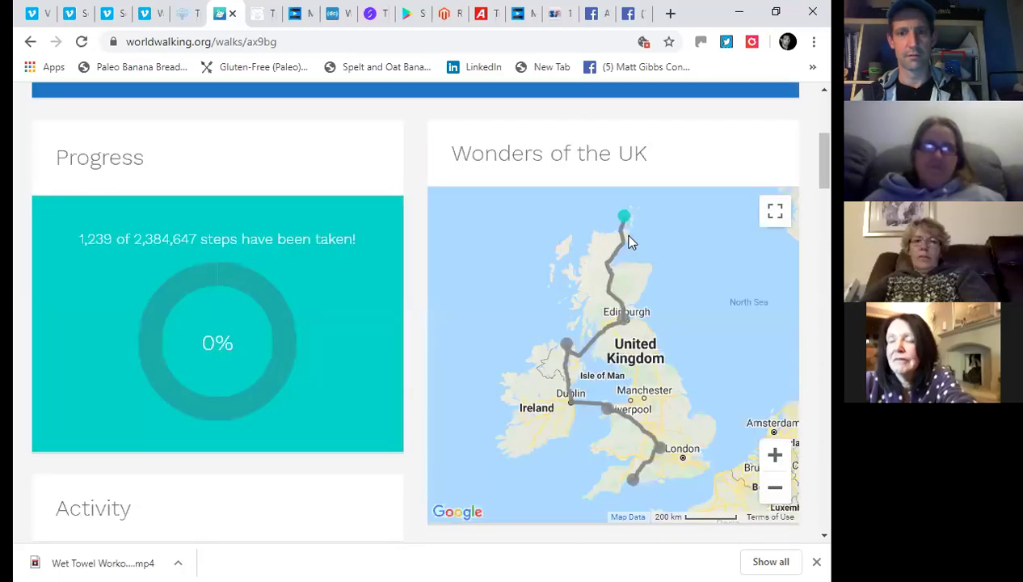
scroll(630, 241, "up", 1)
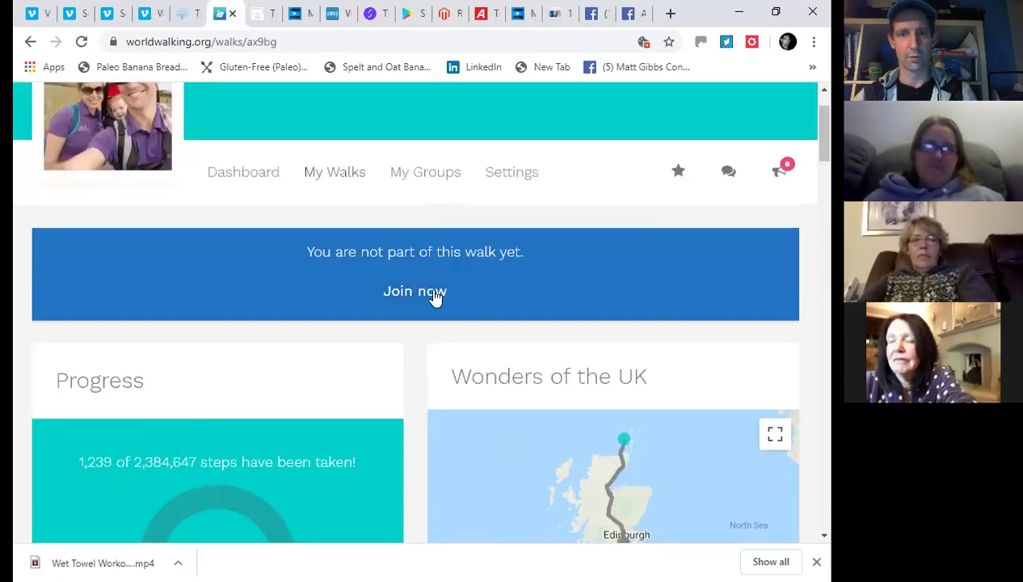
left_click(414, 293)
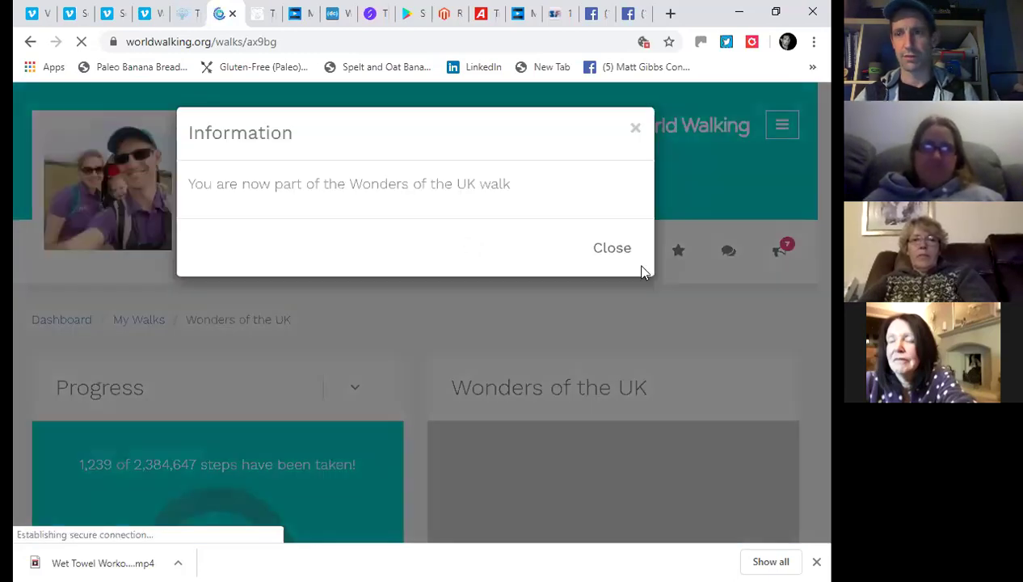
left_click(612, 249)
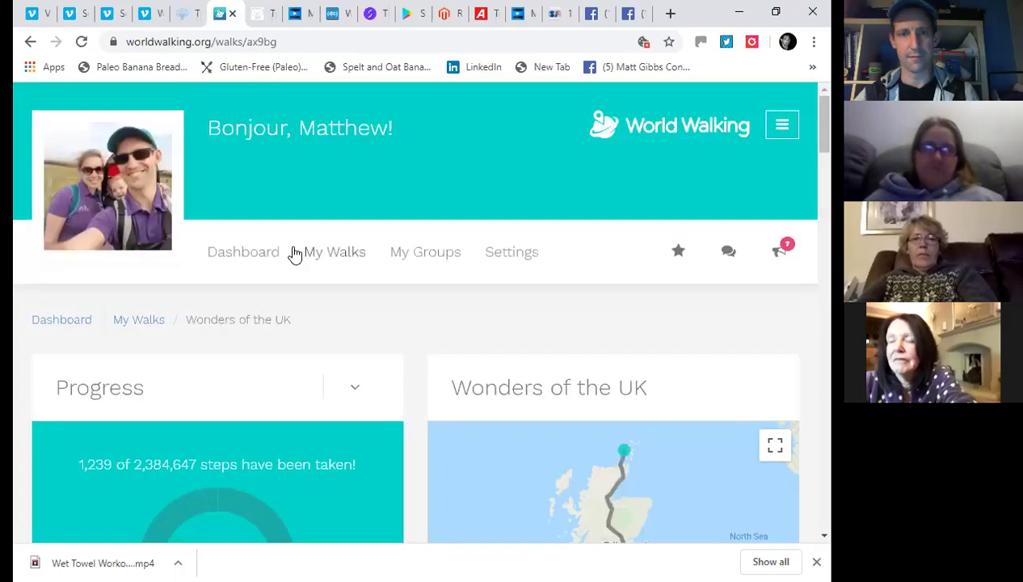
Back on My Walks, check that Warsaw (38%, 4,046 / 10,671 steps) remains available
left_click(330, 253)
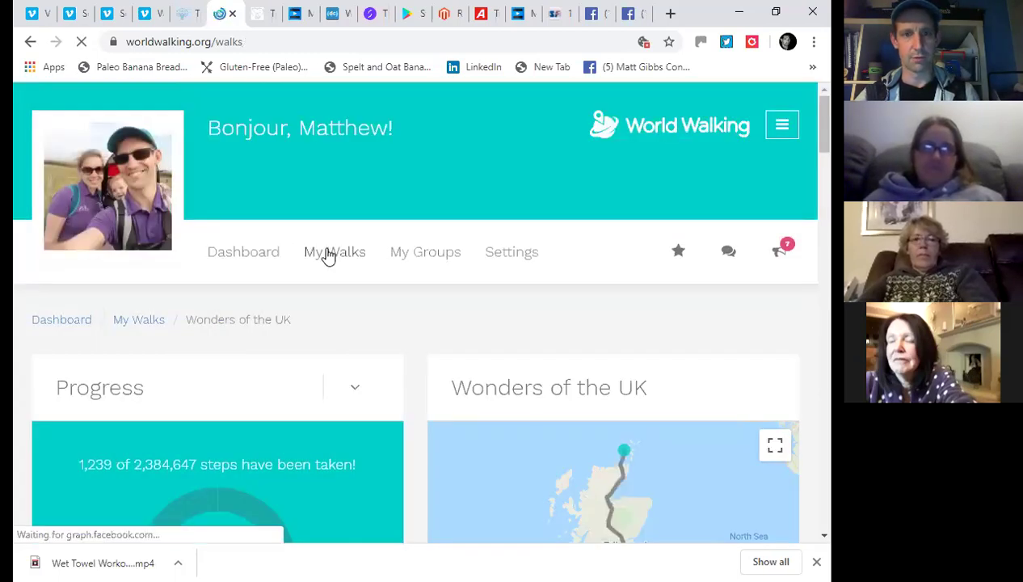
scroll(508, 277, "down", 2)
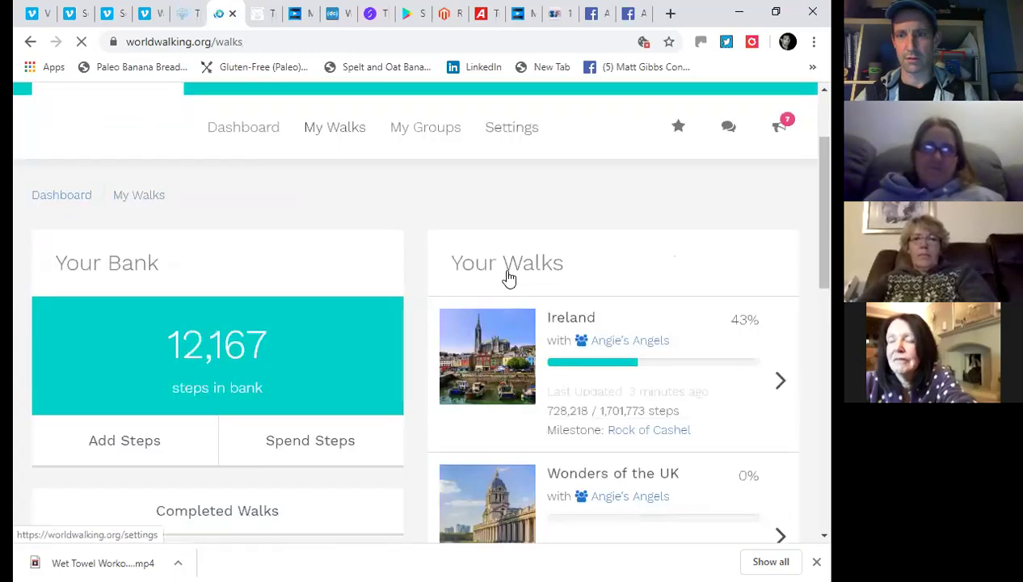
scroll(508, 277, "down", 8)
scroll(509, 269, "down", 2)
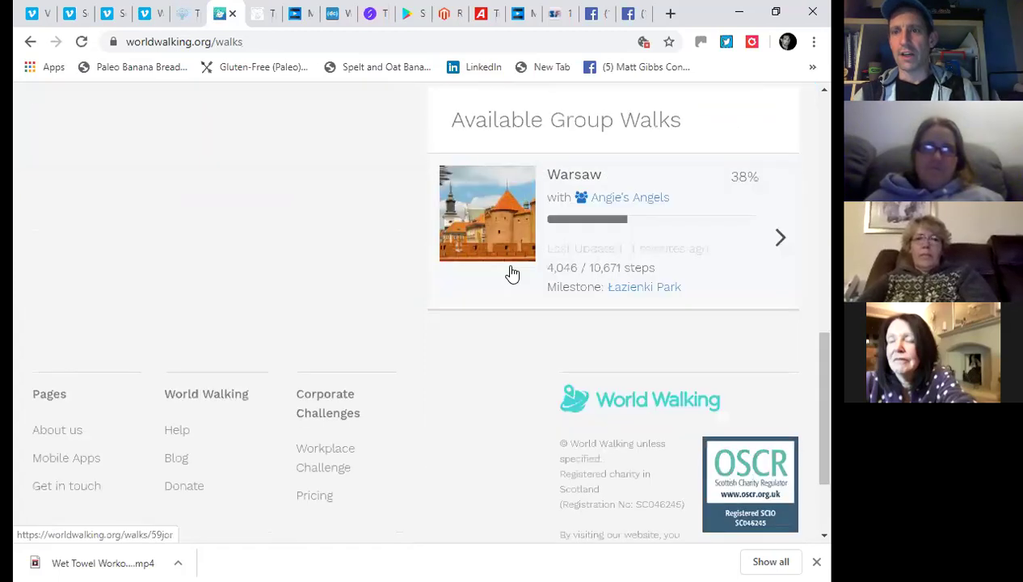
scroll(500, 264, "down", 1)
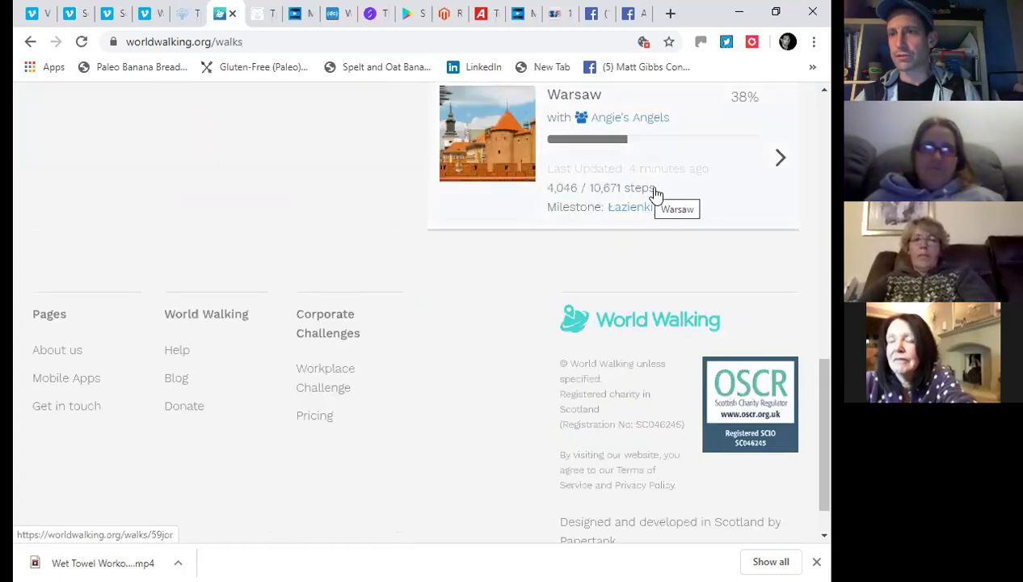
scroll(768, 179, "up", 1)
scroll(779, 182, "down", 1)
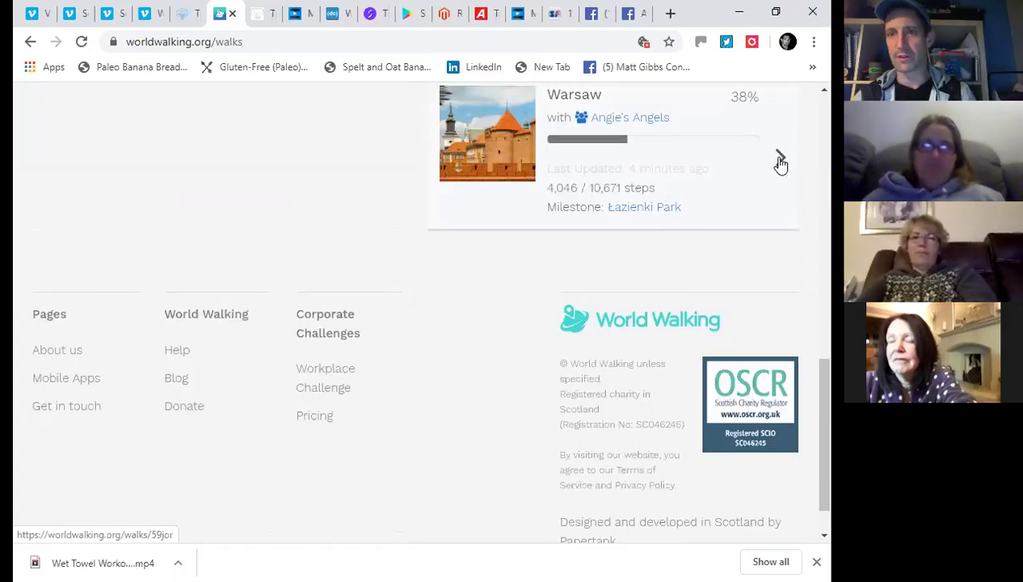
Open the Warsaw walk page, join it, and dismiss the confirmation
left_click(781, 159)
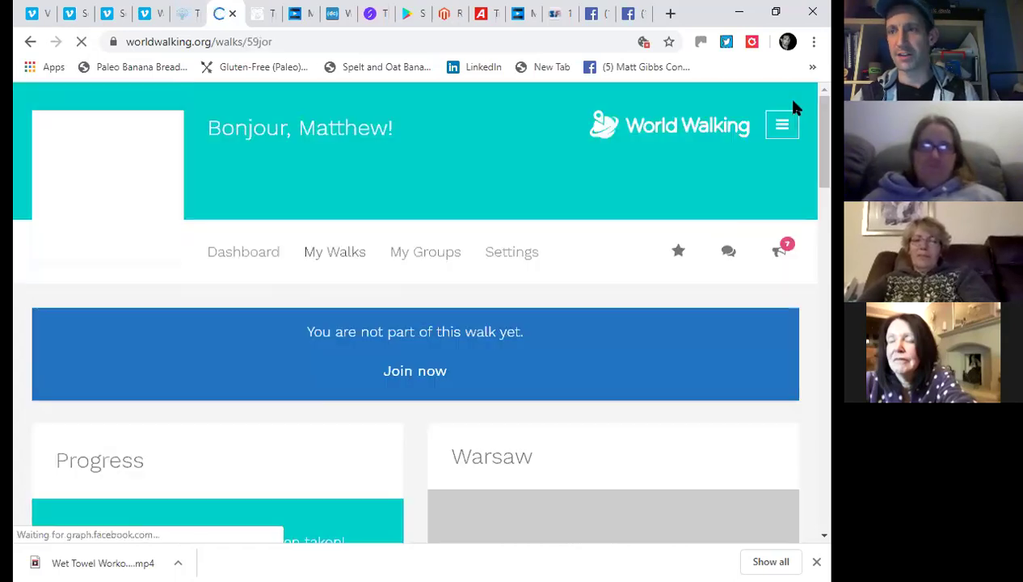
scroll(403, 219, "down", 3)
left_click(409, 214)
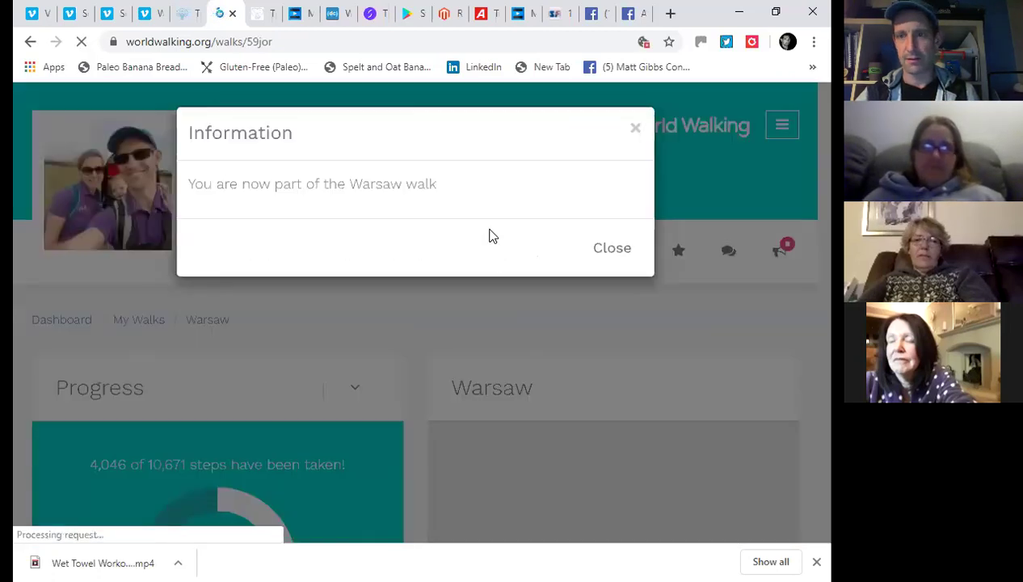
left_click(611, 247)
Review the Warsaw walk's progress, map, activity feed and milestones, now at 38%
scroll(570, 277, "down", 5)
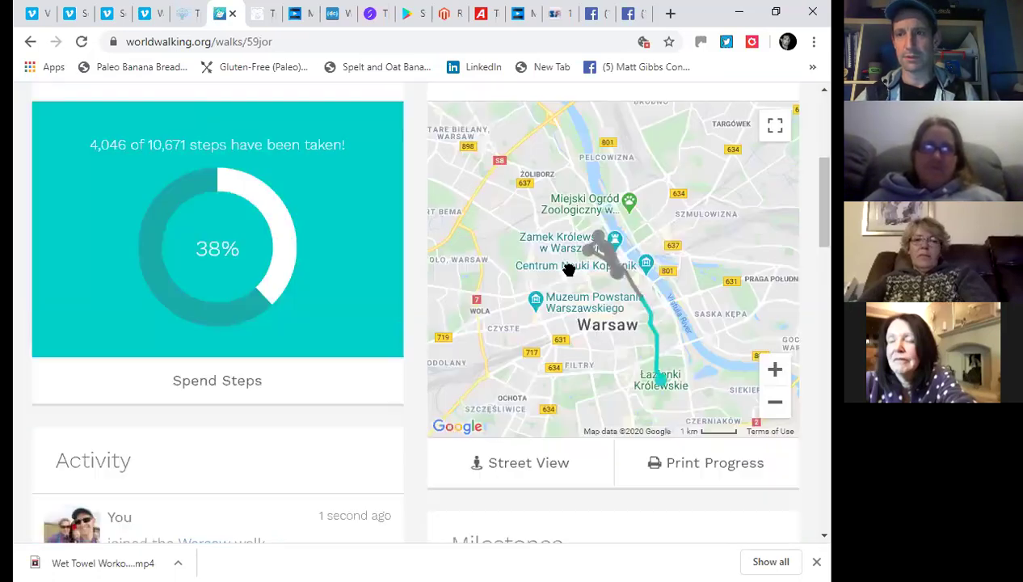
scroll(570, 274, "down", 2)
scroll(571, 273, "down", 3)
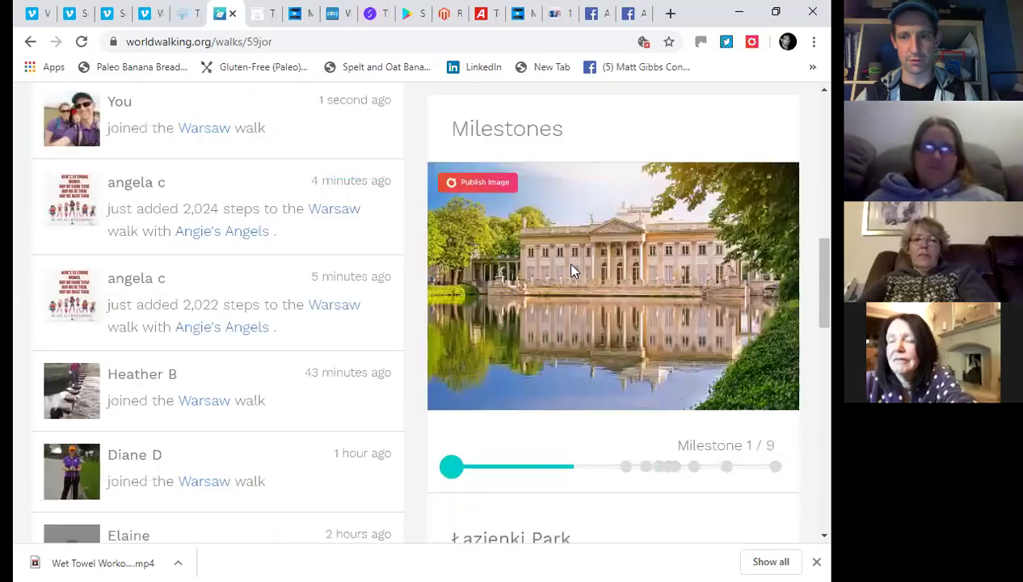
scroll(570, 270, "down", 3)
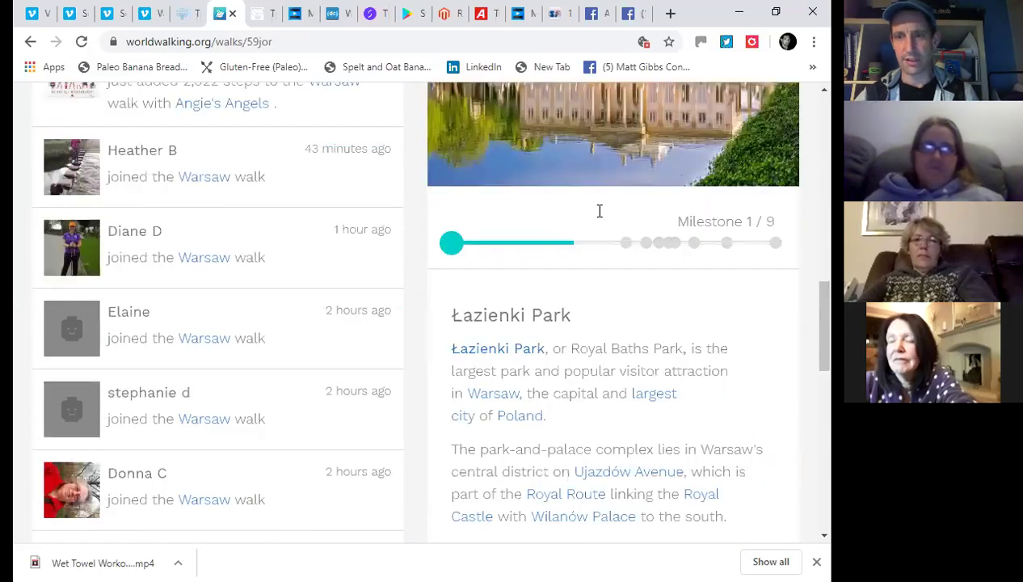
scroll(598, 209, "down", 3)
scroll(589, 206, "up", 1)
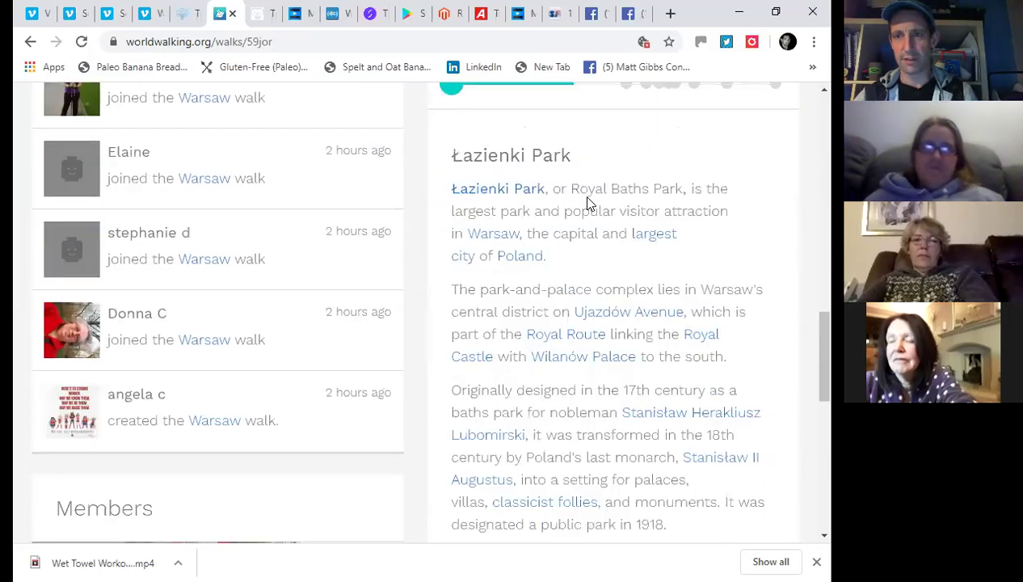
scroll(588, 204, "down", 2)
scroll(588, 197, "up", 1)
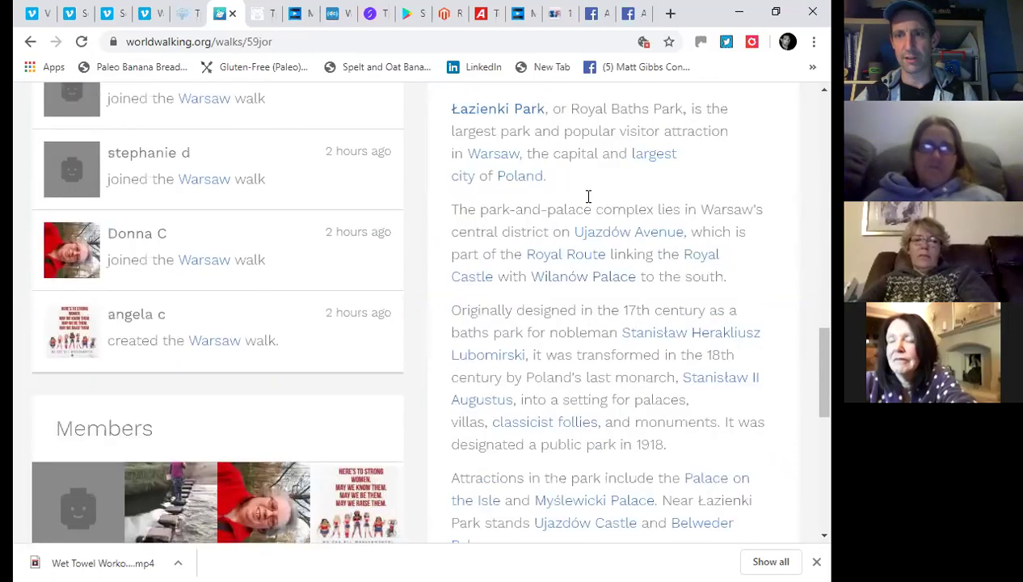
scroll(588, 196, "down", 3)
scroll(588, 198, "up", 3)
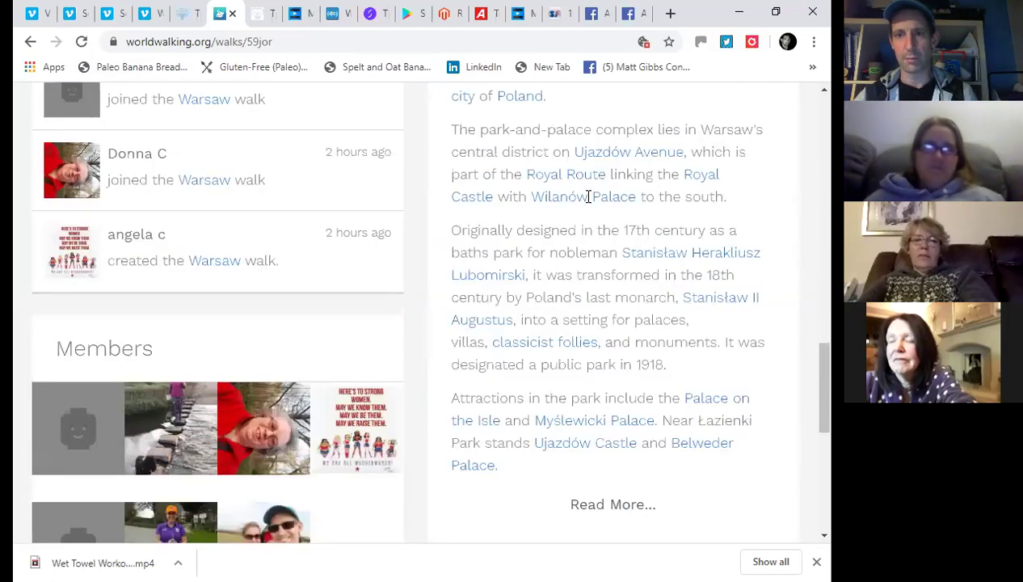
scroll(588, 202, "up", 1)
scroll(588, 205, "up", 3)
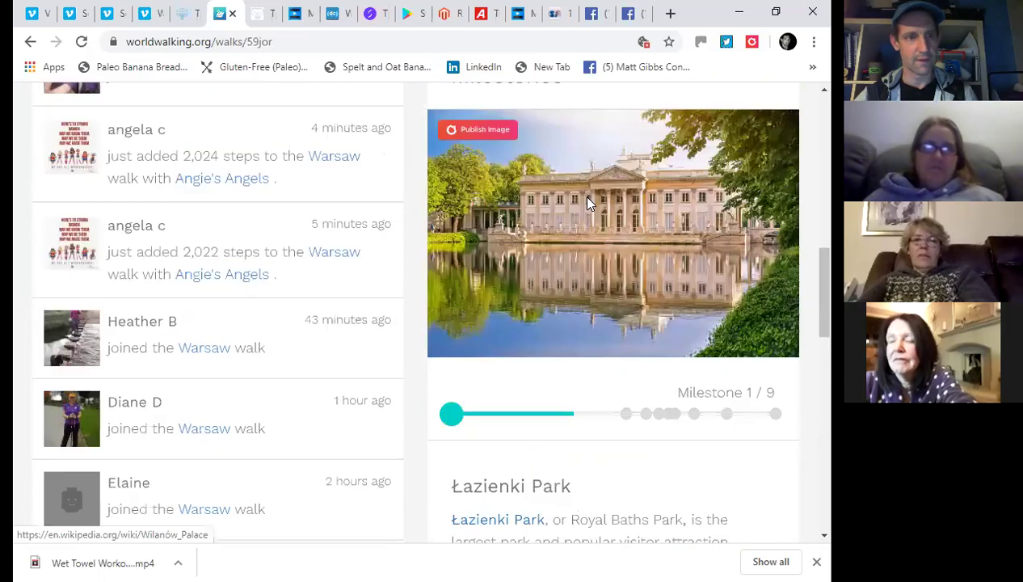
scroll(588, 205, "up", 3)
scroll(588, 204, "up", 3)
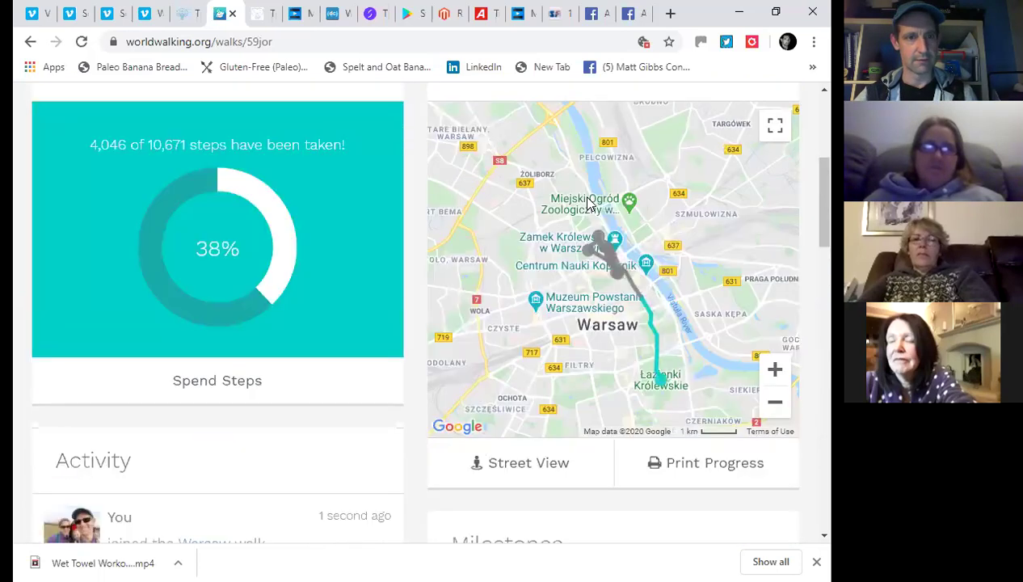
scroll(247, 285, "up", 2)
scroll(212, 346, "down", 1)
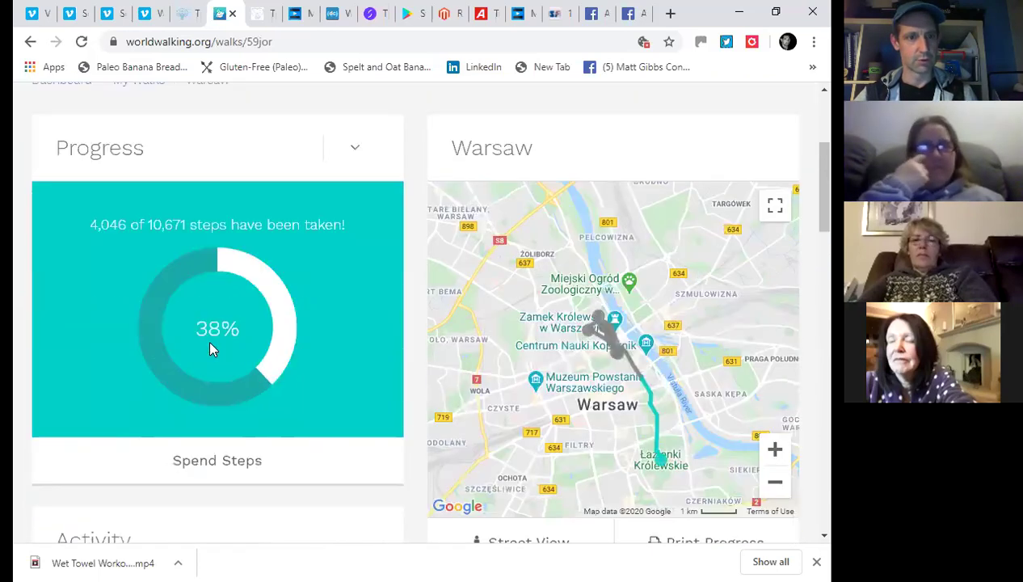
scroll(210, 349, "down", 1)
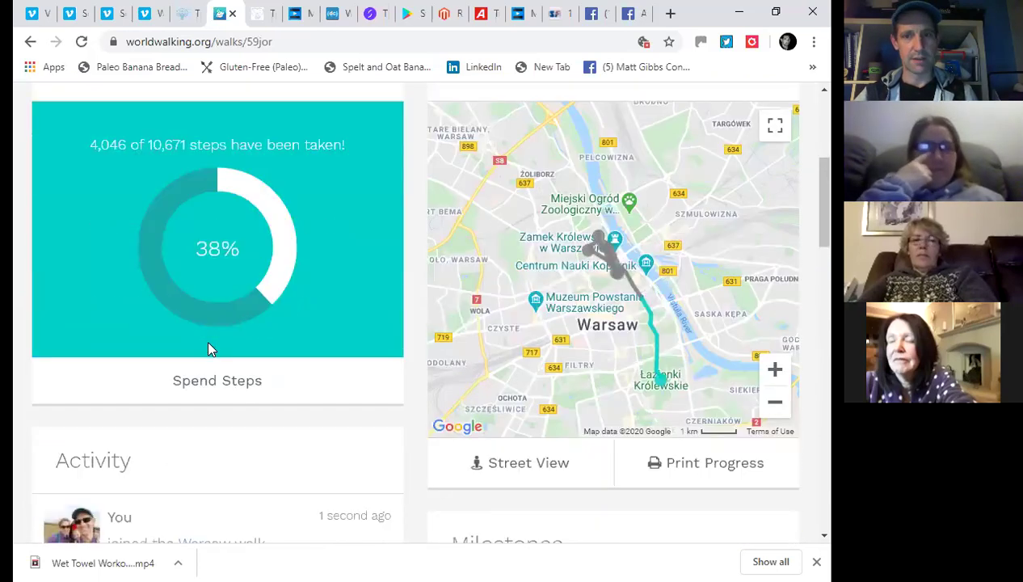
Spend 5,875 banked steps on Warsaw, bringing it to 9,921 of 10,671 steps
left_click(211, 385)
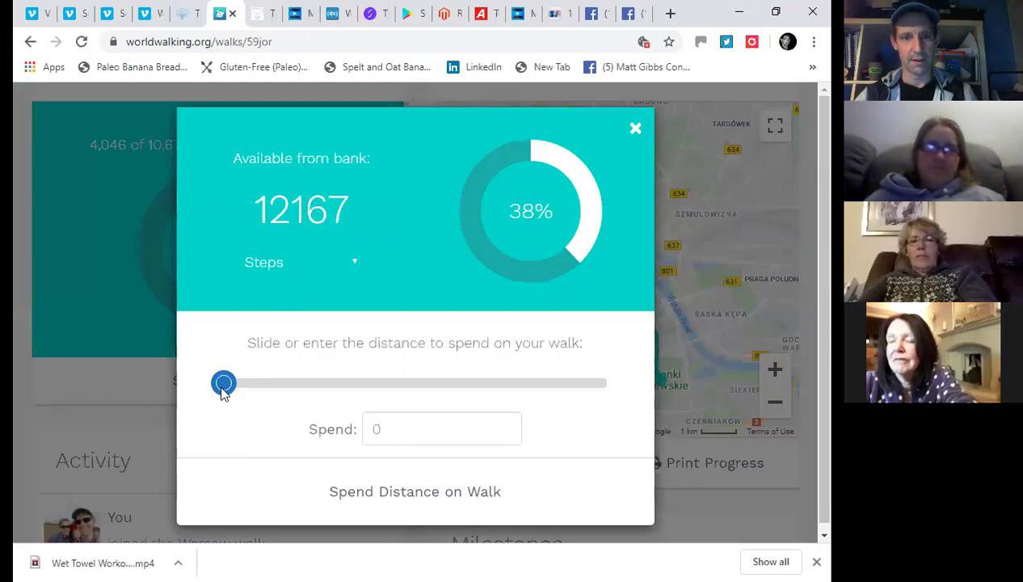
left_click_drag(224, 386, 405, 420)
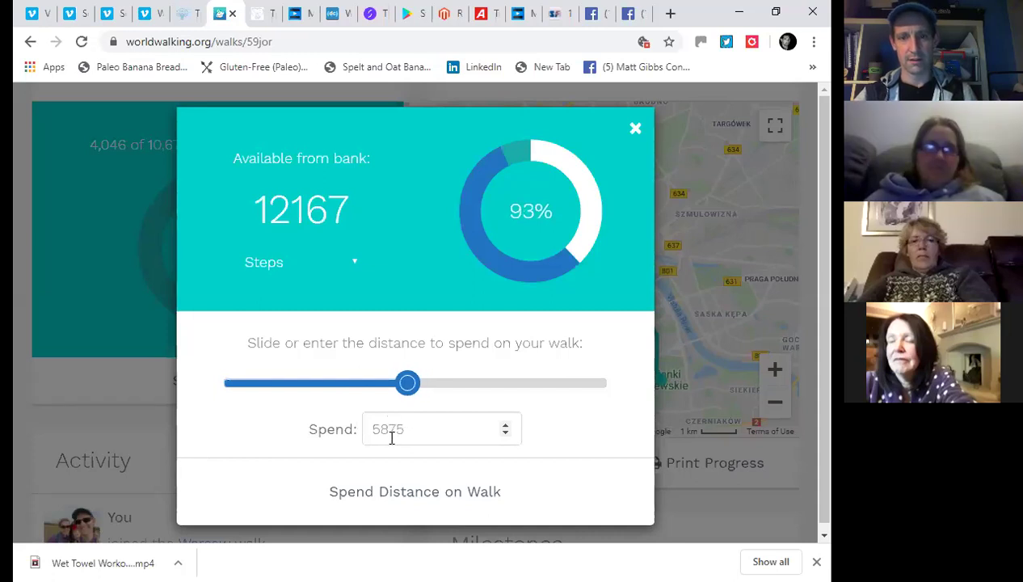
left_click(416, 493)
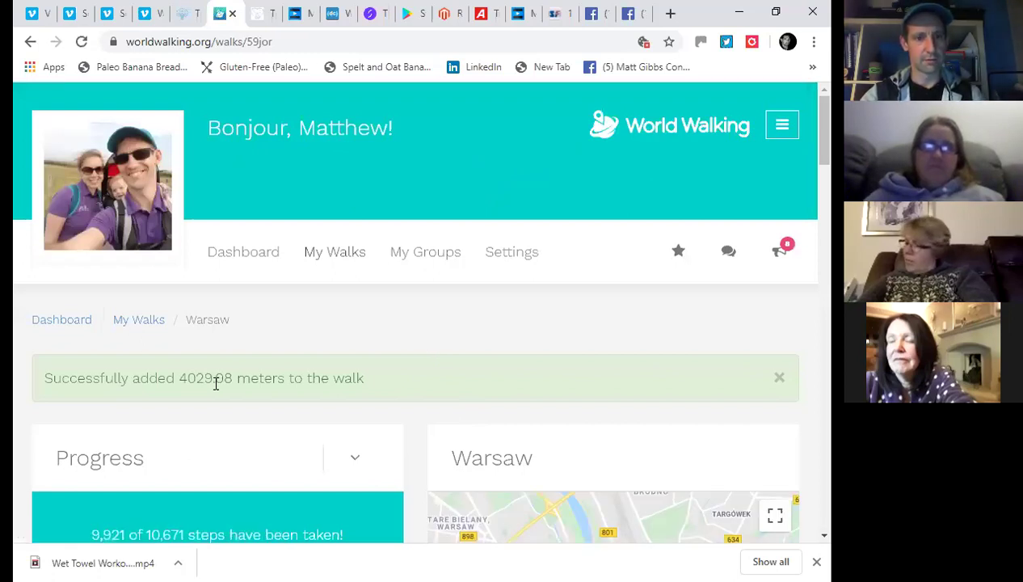
left_click(332, 250)
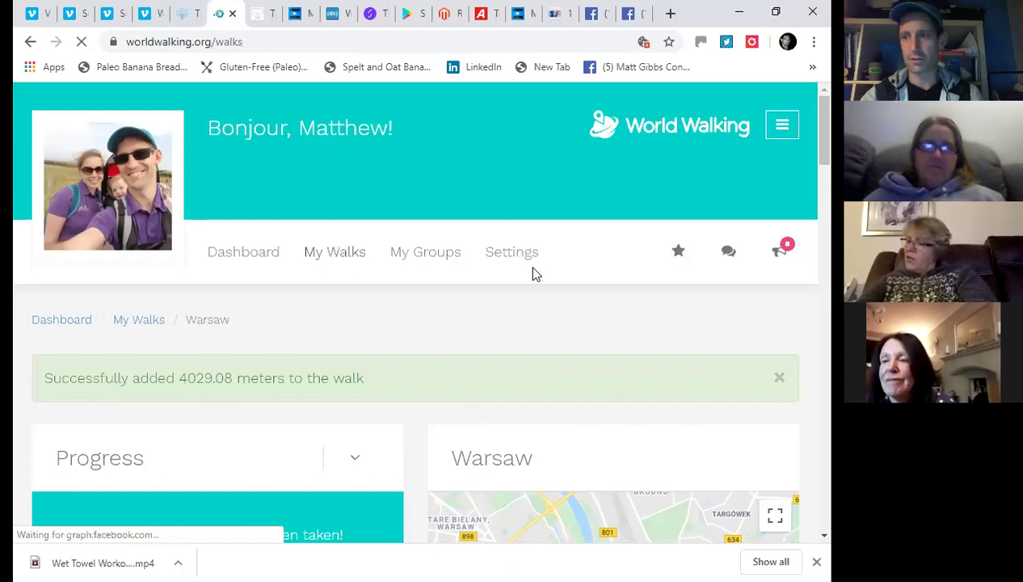
Open Wonders of the UK from My Walks and check its 1,239 of 2,384,647 steps
scroll(534, 275, "down", 4)
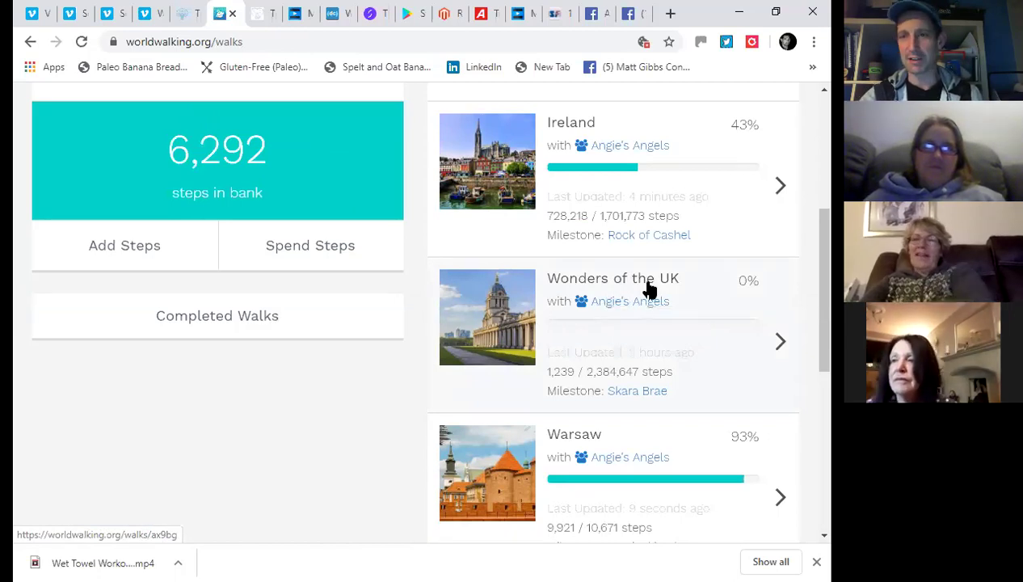
scroll(635, 213, "down", 1)
scroll(727, 170, "down", 1)
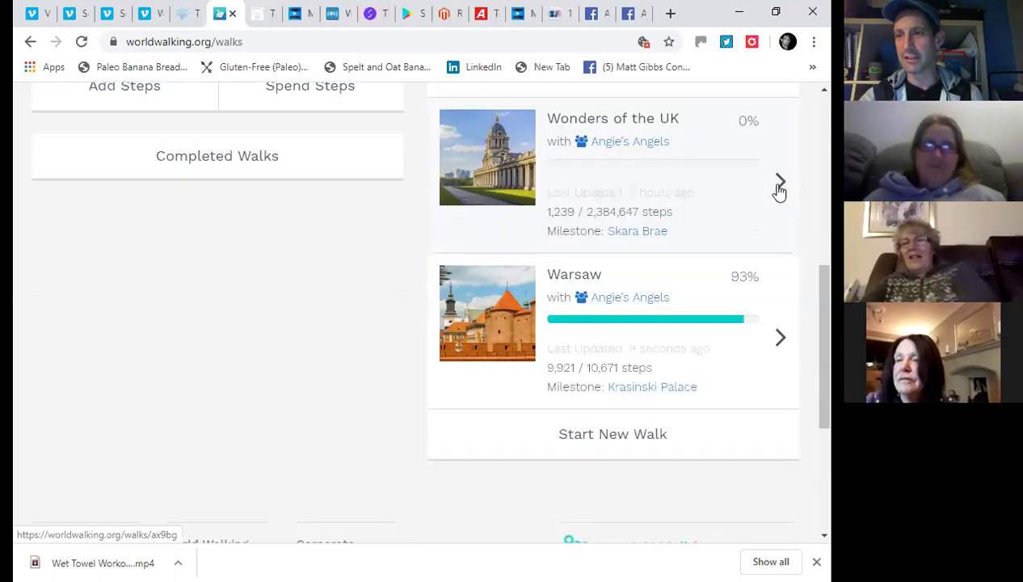
left_click(773, 184)
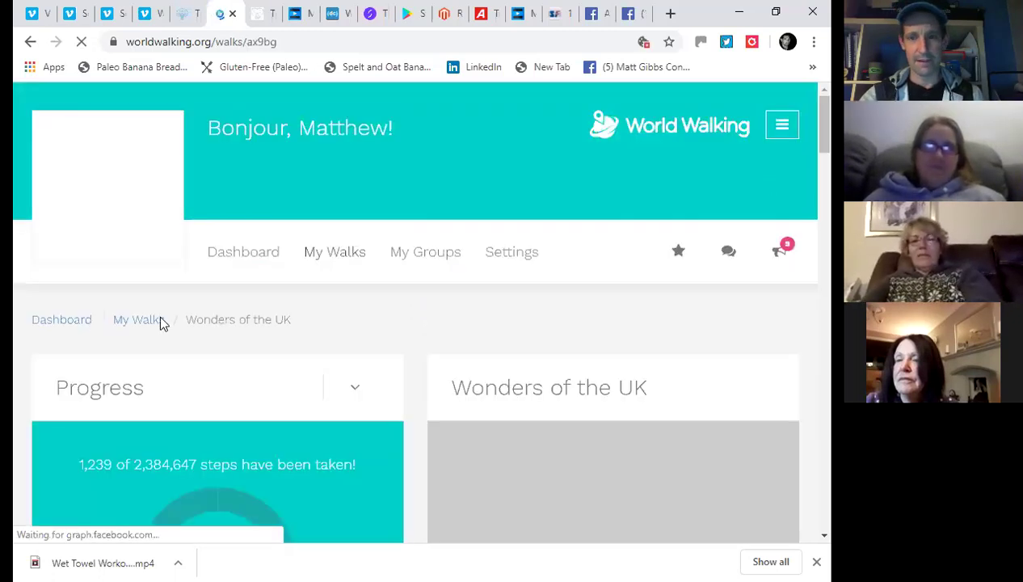
scroll(263, 300, "down", 3)
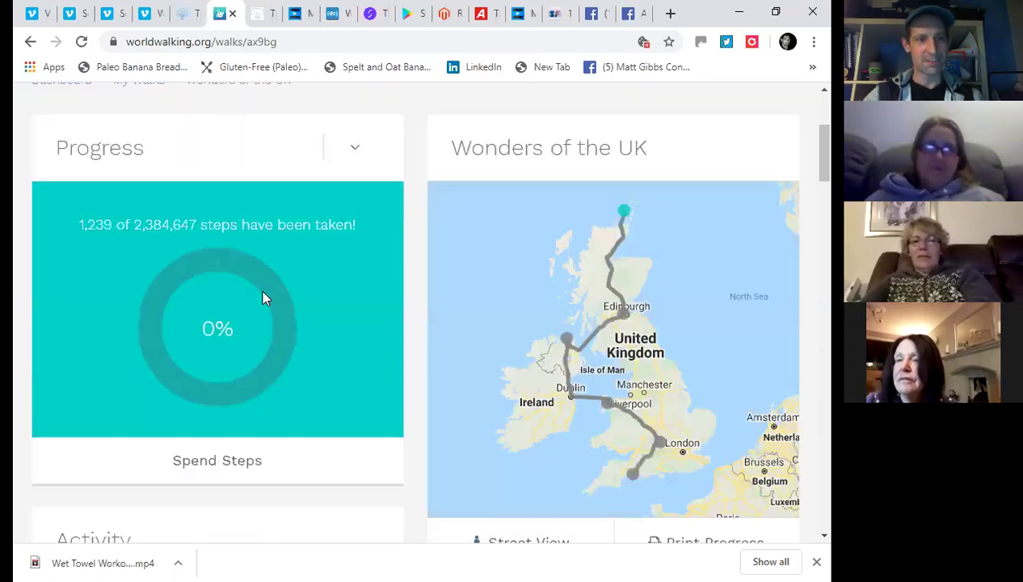
left_click(100, 230)
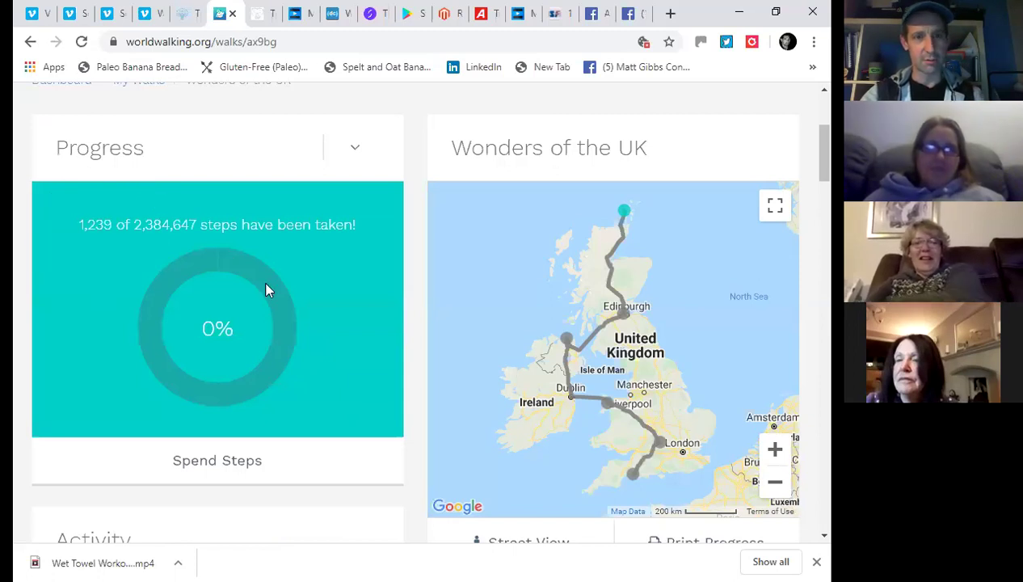
scroll(266, 290, "down", 2)
scroll(267, 290, "up", 2)
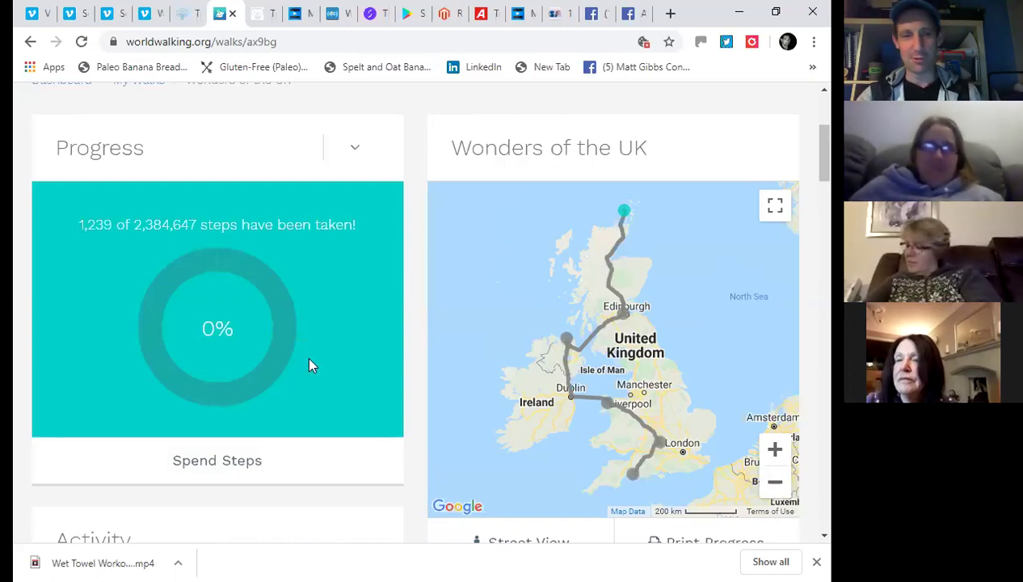
left_click(205, 462)
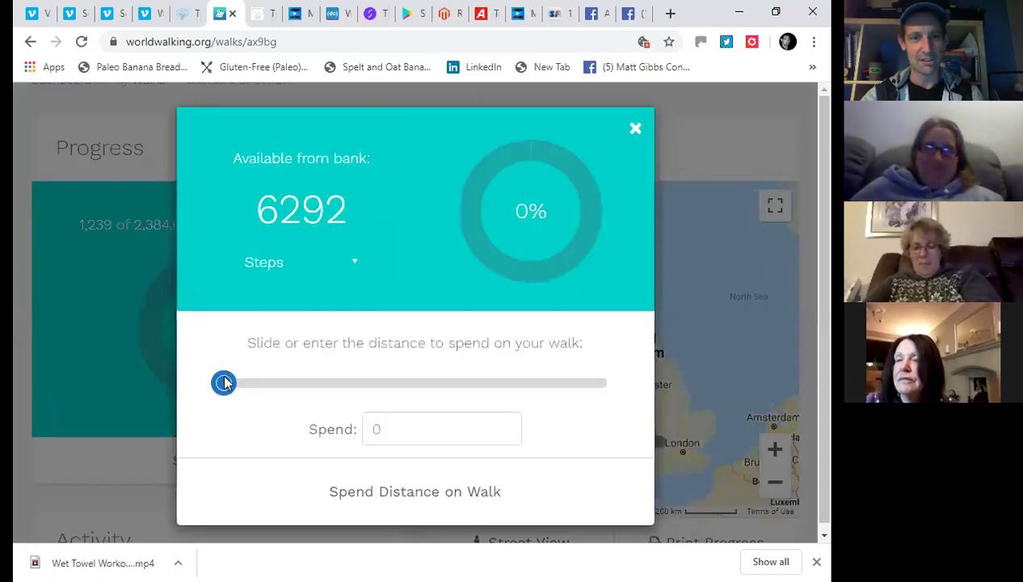
left_click_drag(230, 386, 505, 392)
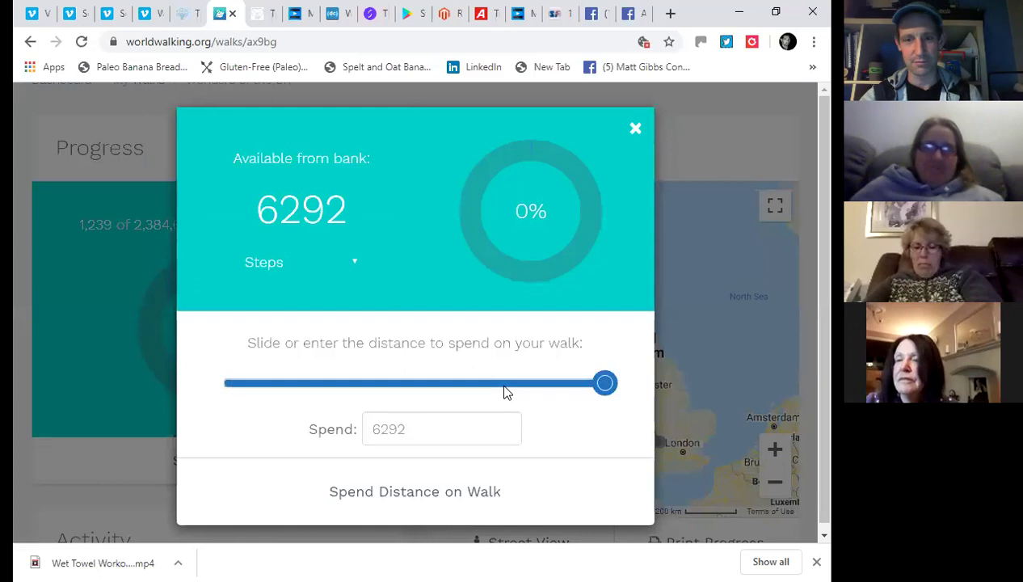
left_click(371, 486)
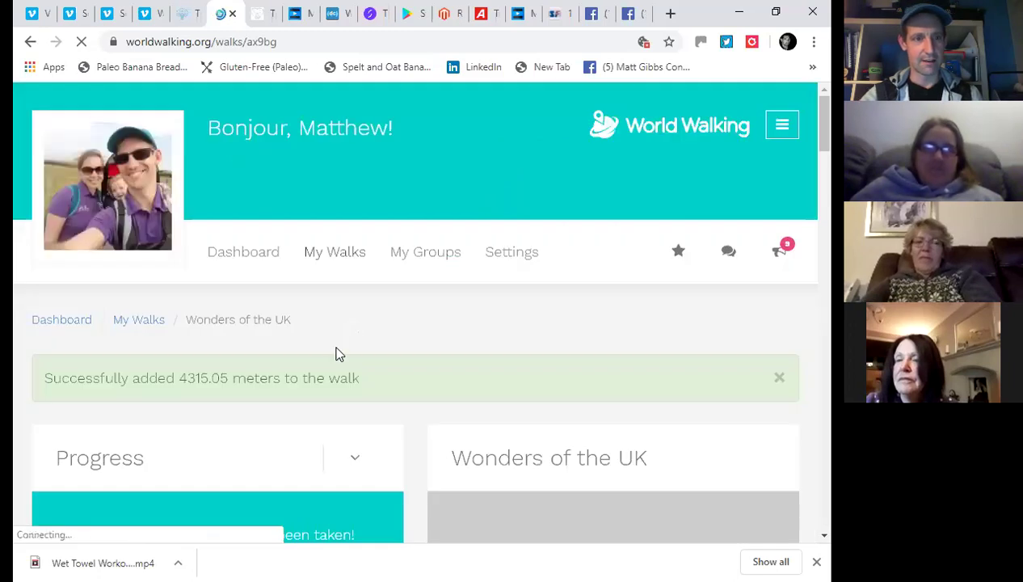
scroll(301, 391, "down", 2)
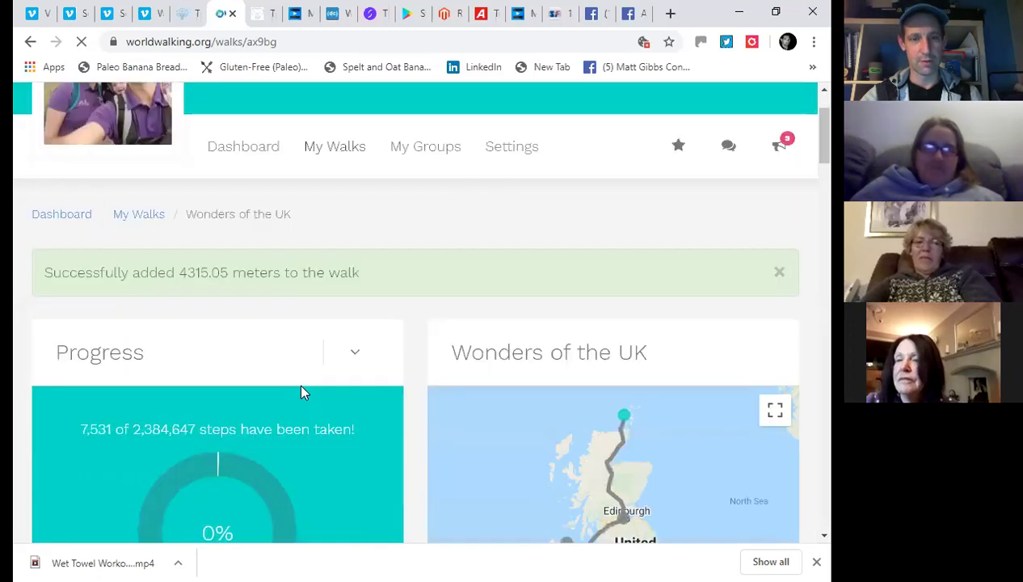
scroll(301, 391, "down", 1)
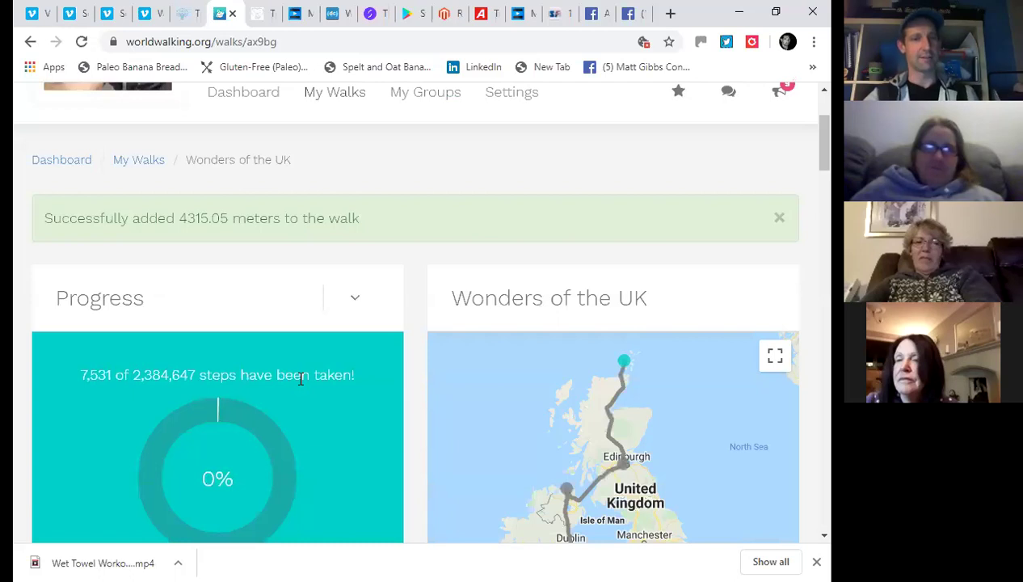
scroll(242, 356, "down", 1)
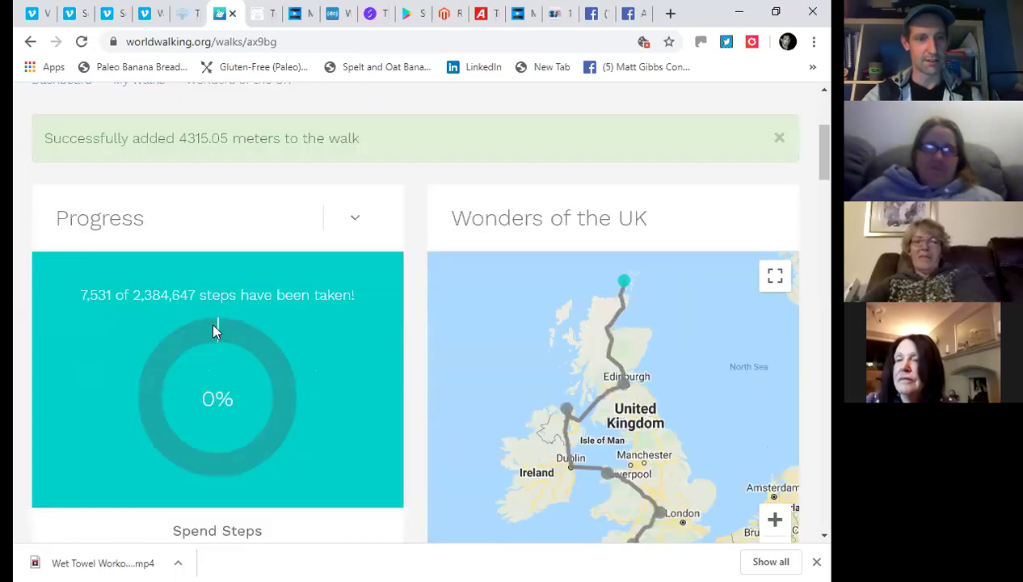
scroll(224, 330, "down", 1)
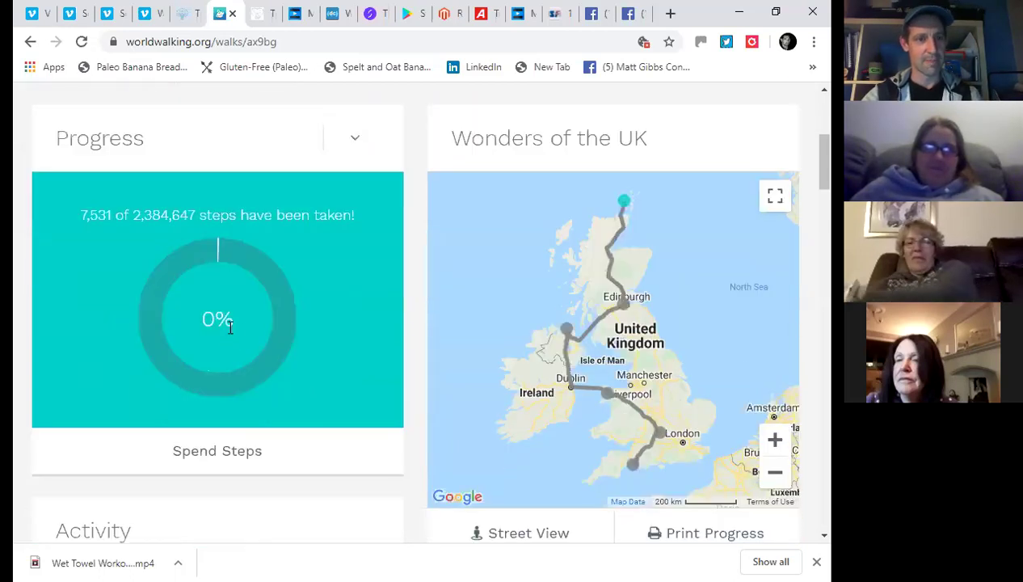
scroll(229, 327, "down", 3)
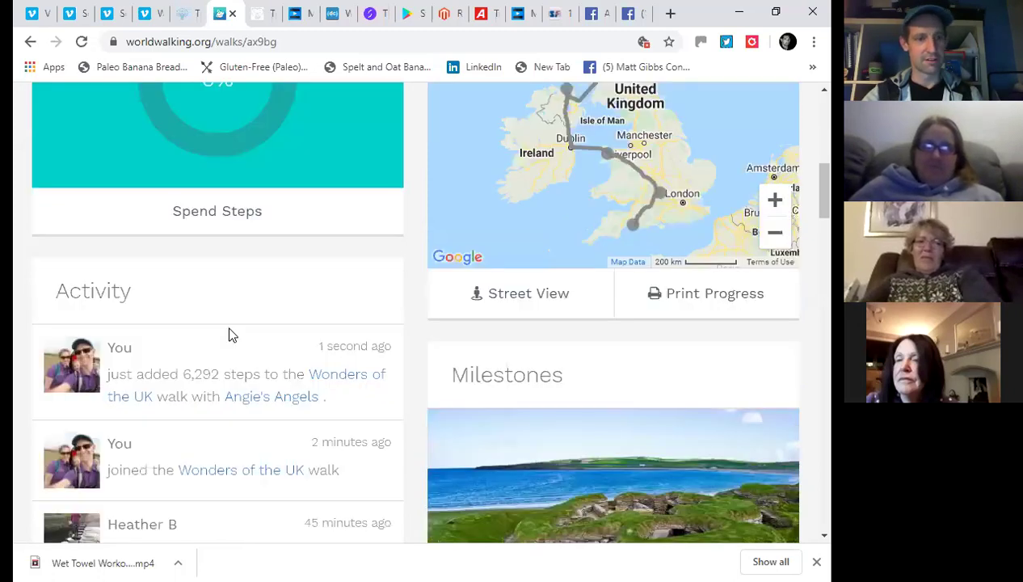
scroll(228, 334, "up", 2)
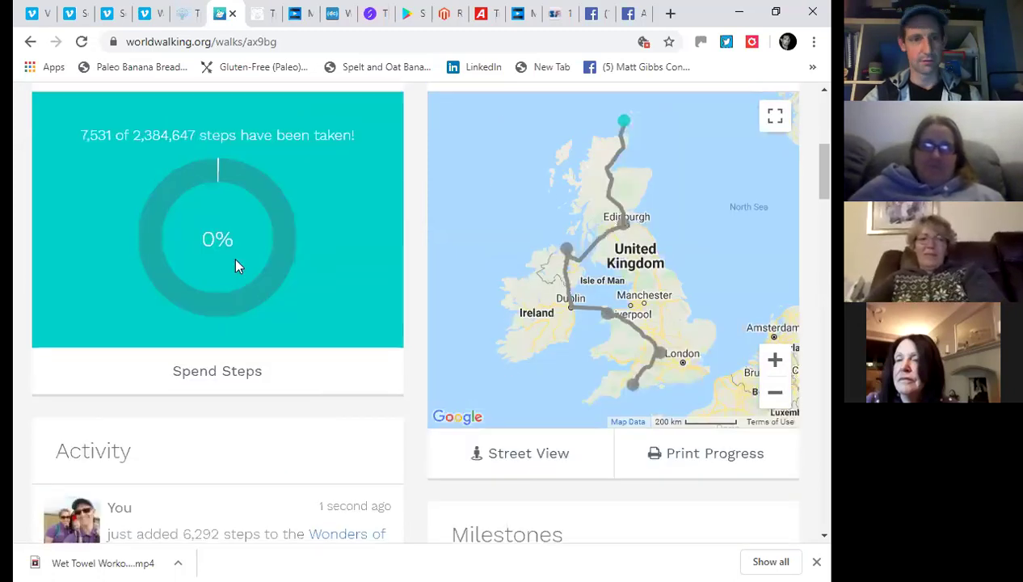
scroll(372, 322, "up", 1)
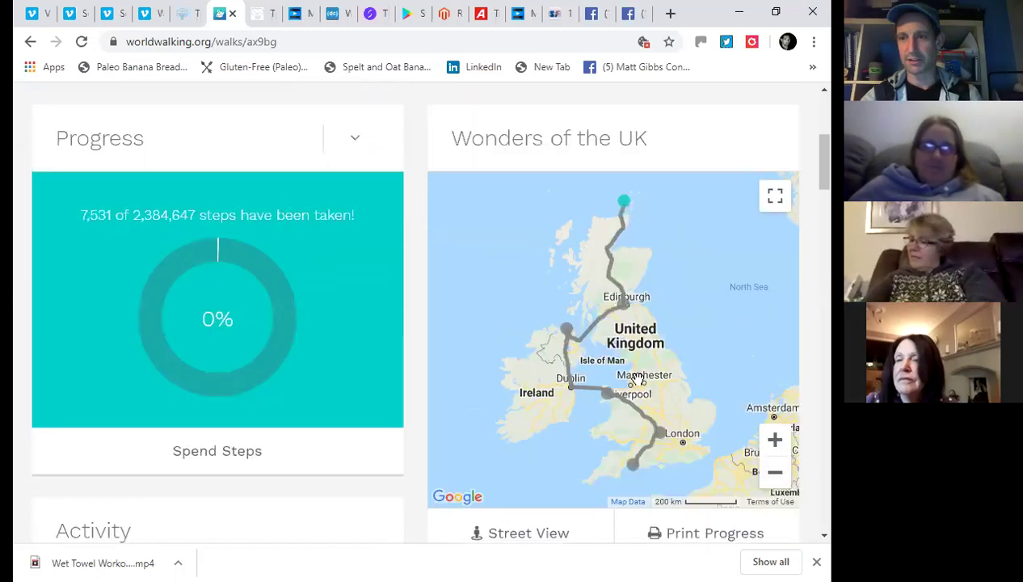
scroll(592, 368, "down", 1)
scroll(591, 368, "up", 1)
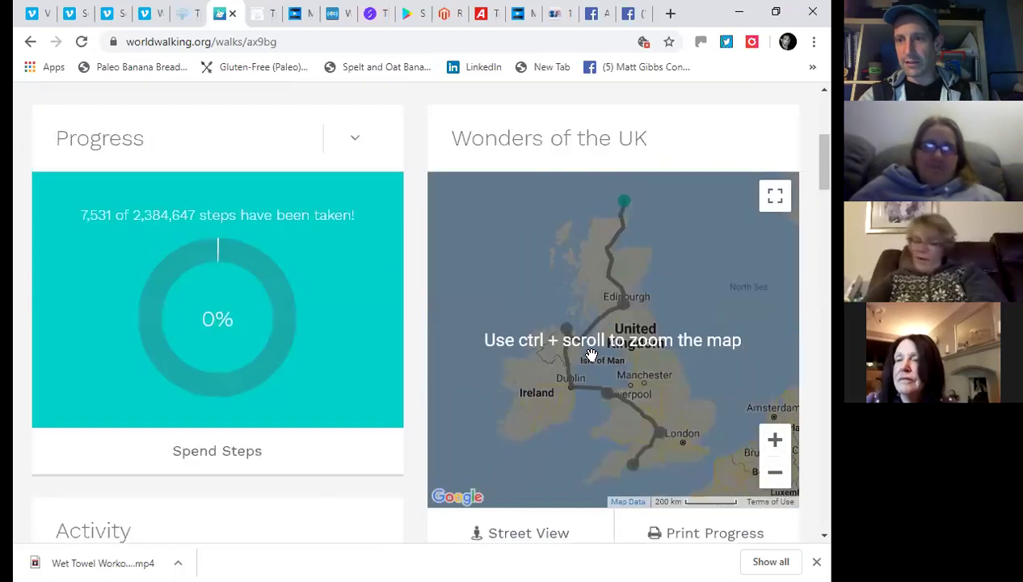
scroll(591, 355, "down", 3)
scroll(395, 343, "down", 2)
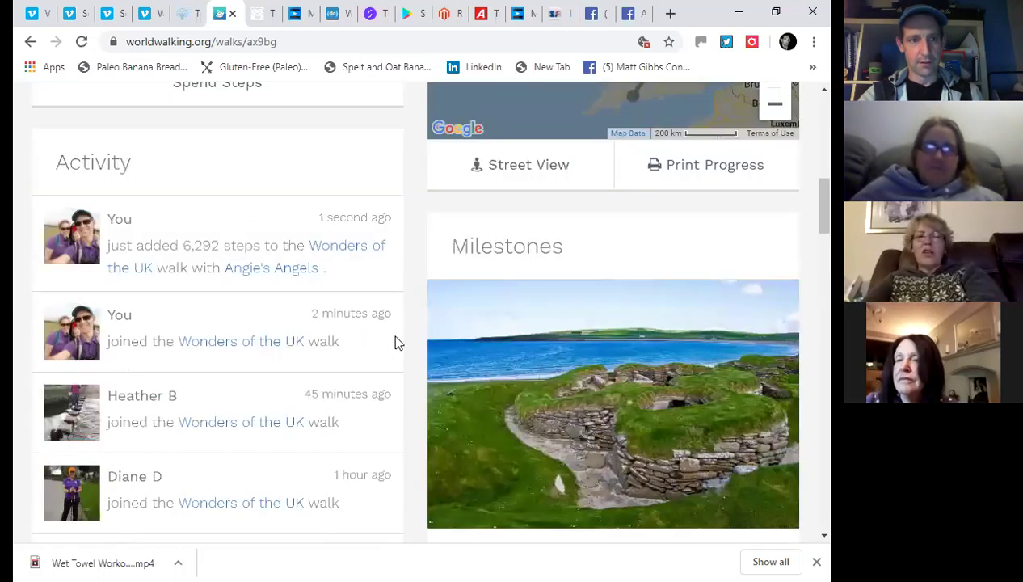
scroll(395, 343, "down", 1)
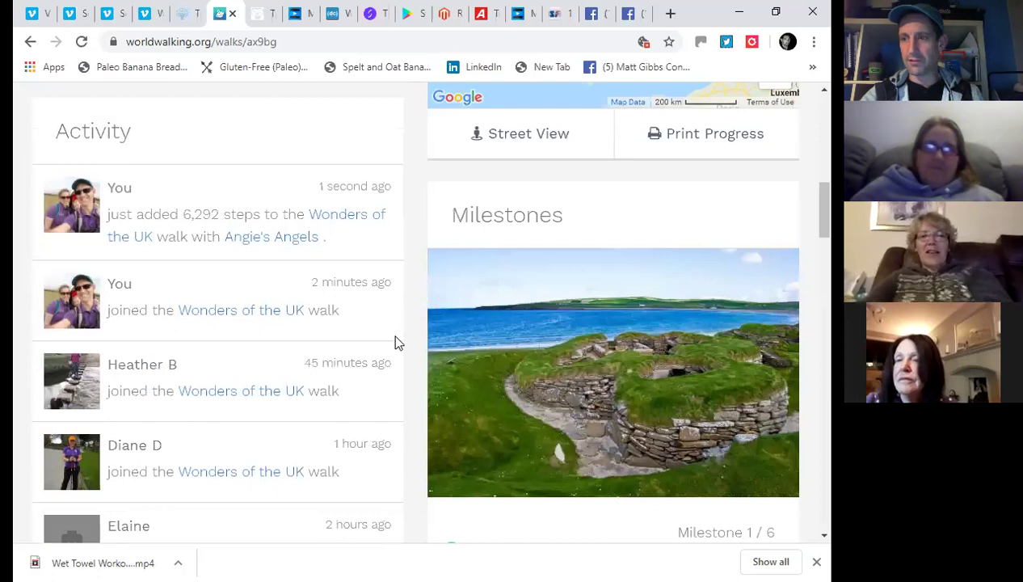
scroll(395, 343, "up", 2)
scroll(395, 343, "down", 2)
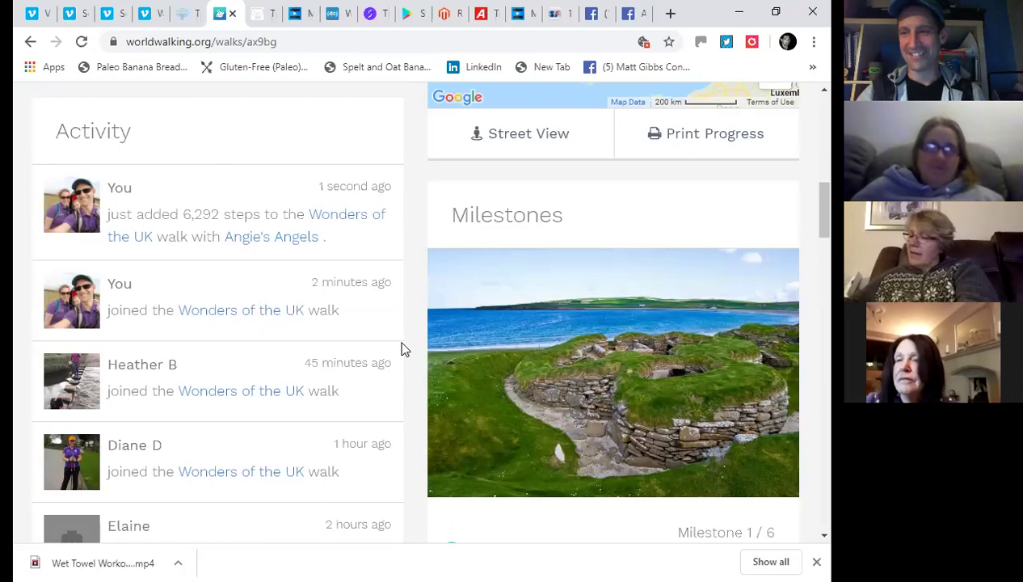
scroll(477, 343, "down", 2)
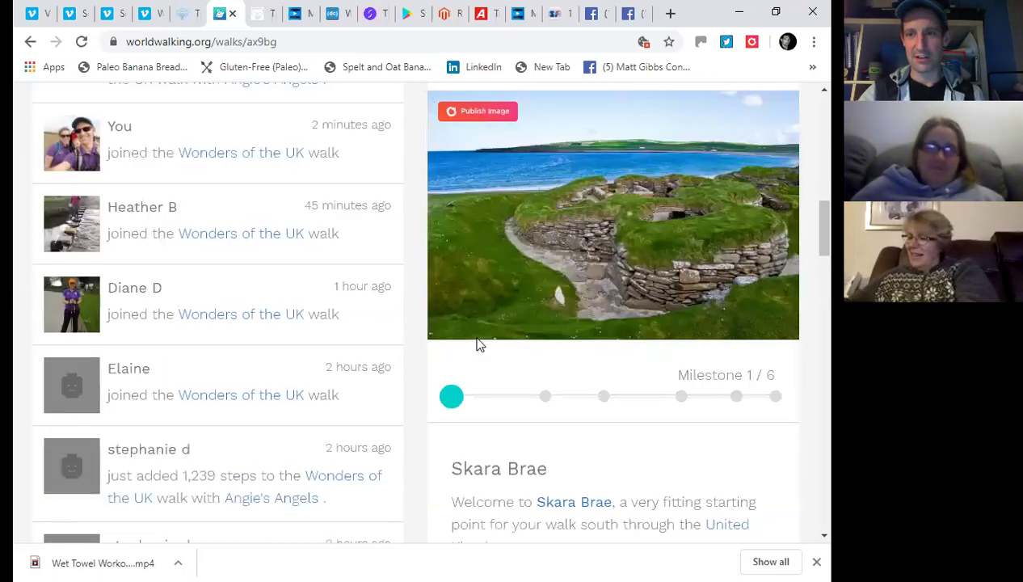
scroll(547, 349, "down", 2)
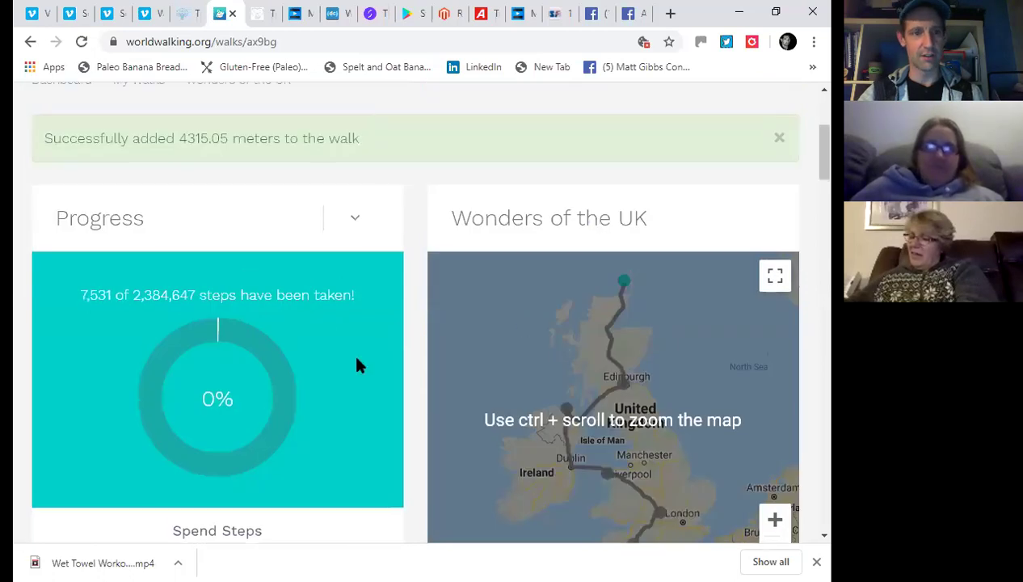
scroll(595, 396, "down", 1)
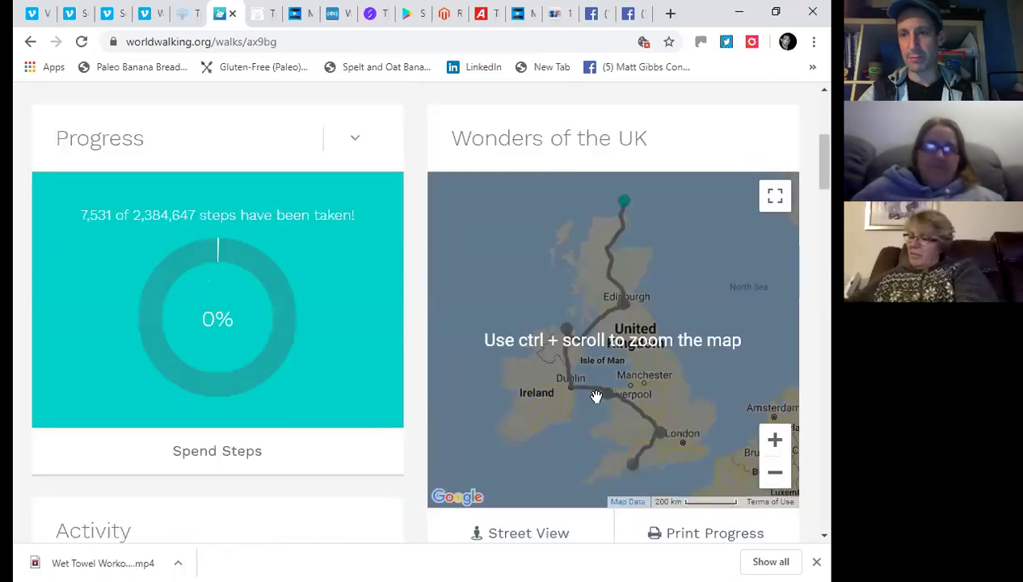
scroll(595, 395, "down", 3)
scroll(530, 320, "down", 1)
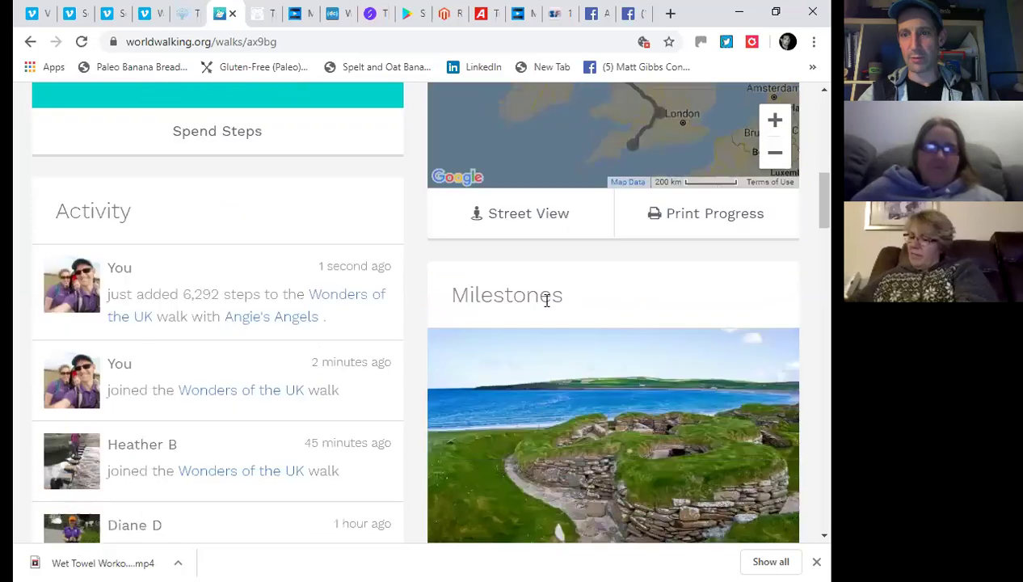
scroll(547, 306, "down", 5)
scroll(547, 307, "down", 2)
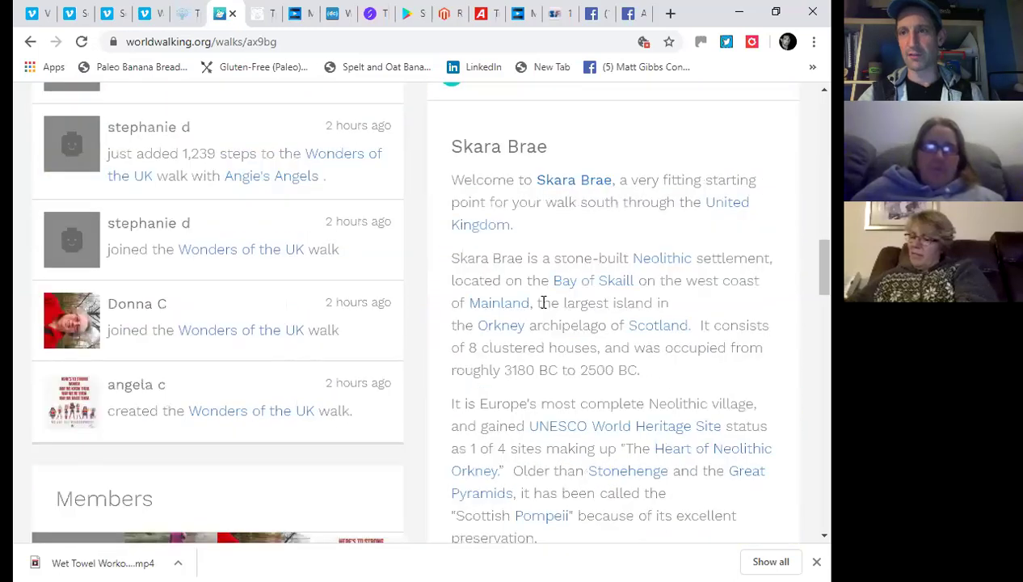
scroll(485, 190, "down", 1)
scroll(563, 190, "up", 1)
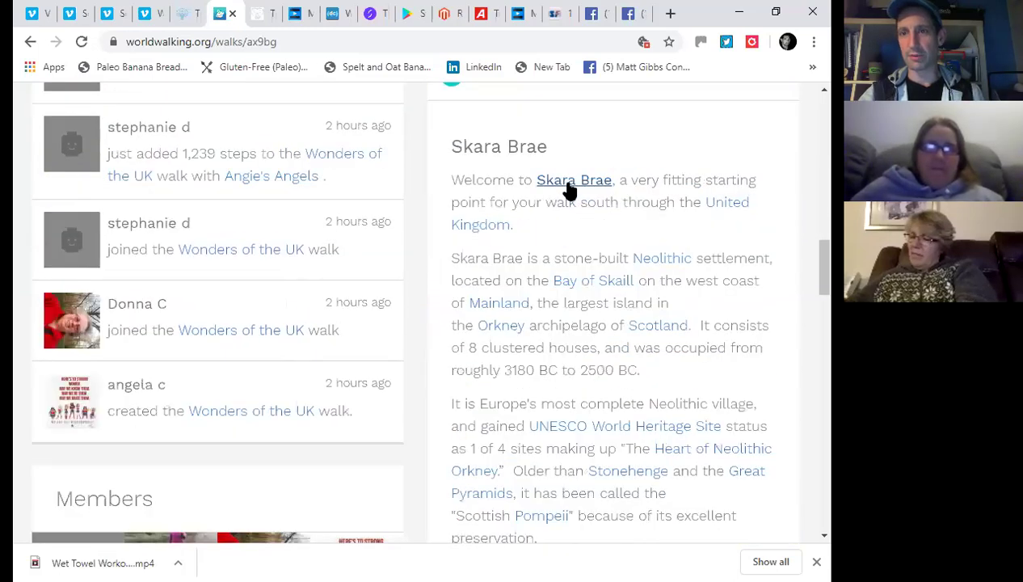
scroll(581, 286, "down", 3)
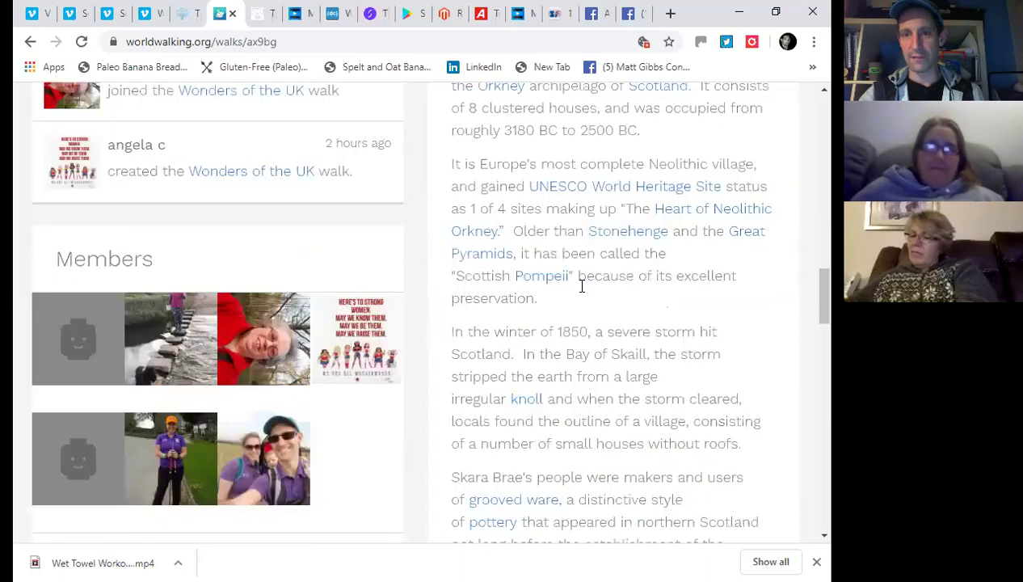
scroll(580, 285, "down", 5)
scroll(581, 286, "down", 5)
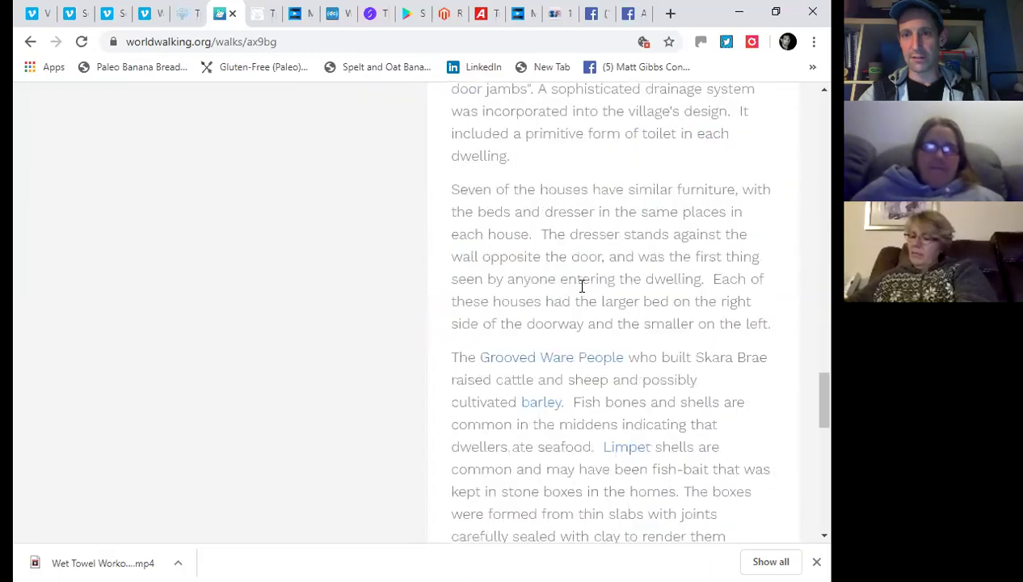
scroll(581, 286, "down", 5)
scroll(582, 289, "down", 2)
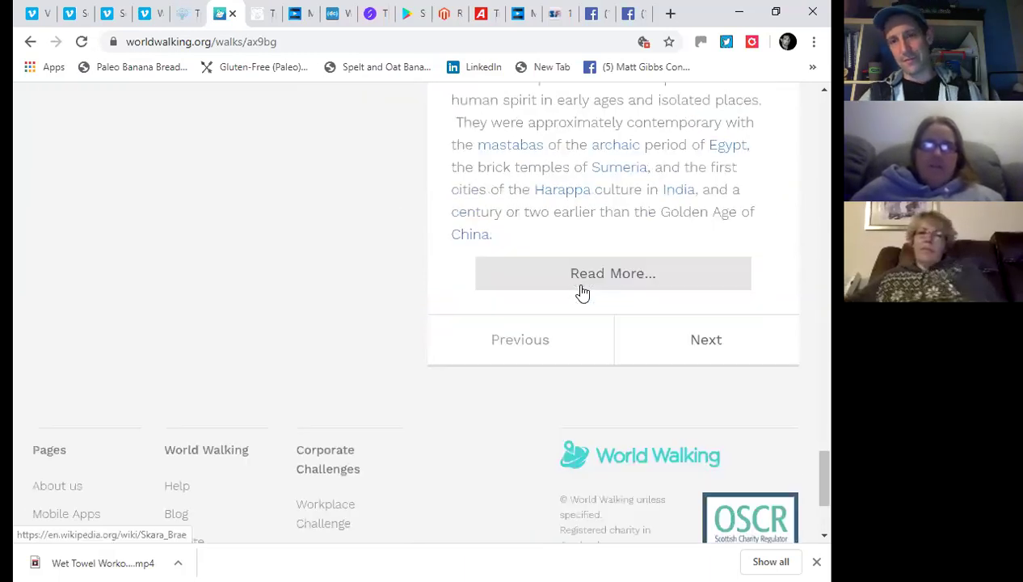
scroll(582, 292, "up", 1)
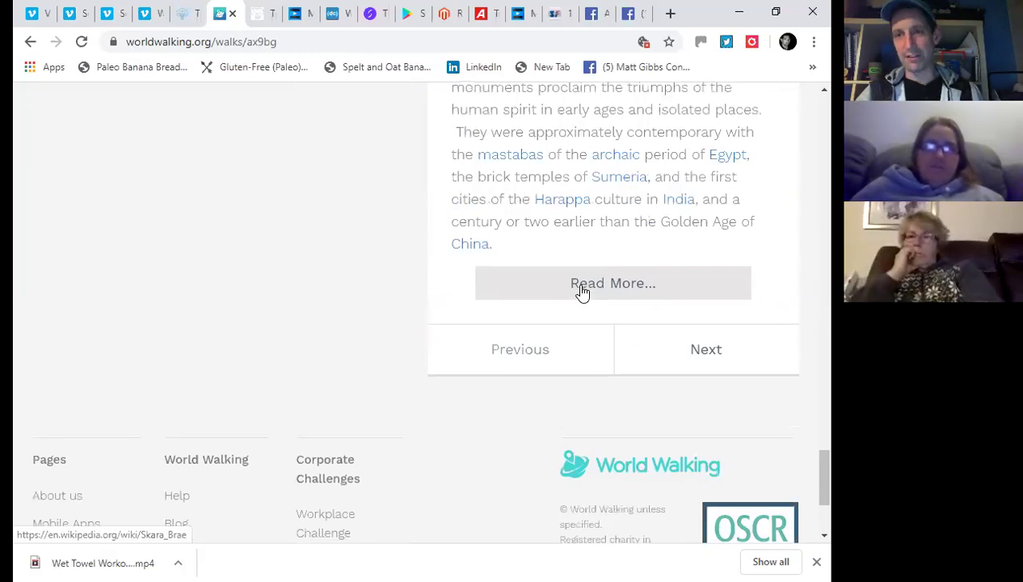
scroll(581, 292, "up", 2)
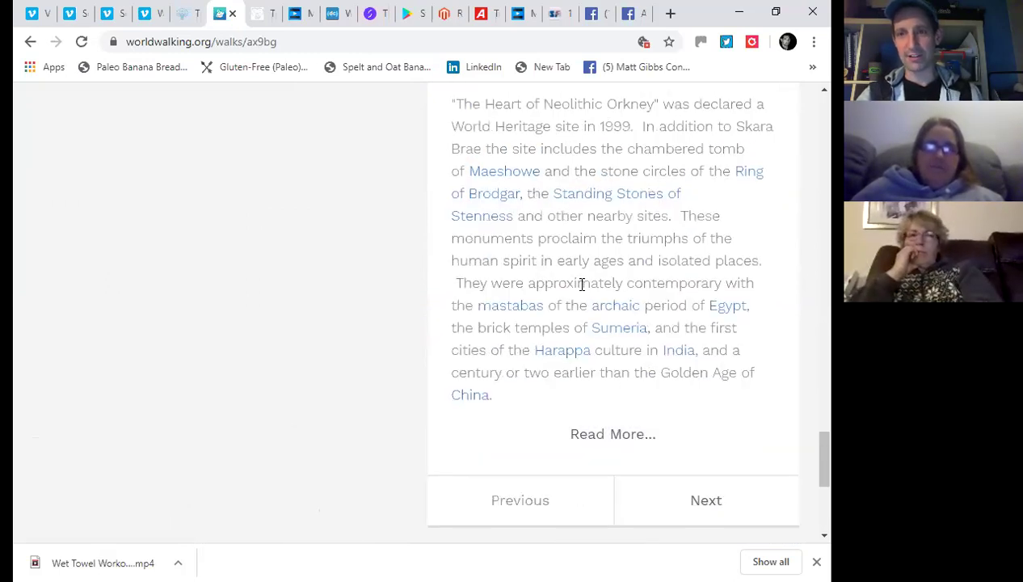
scroll(582, 286, "up", 2)
scroll(581, 285, "up", 2)
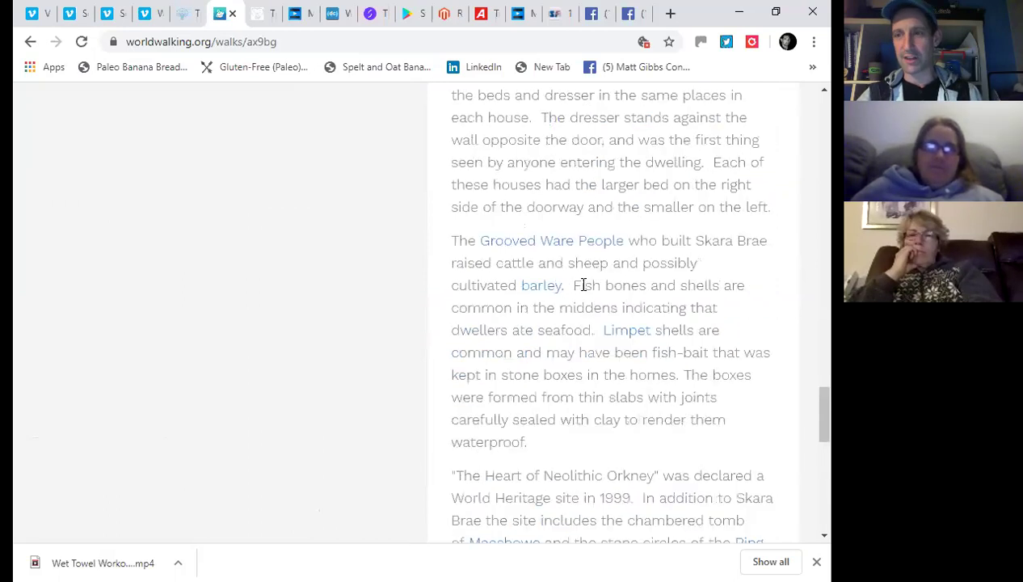
scroll(582, 285, "up", 3)
scroll(584, 284, "up", 5)
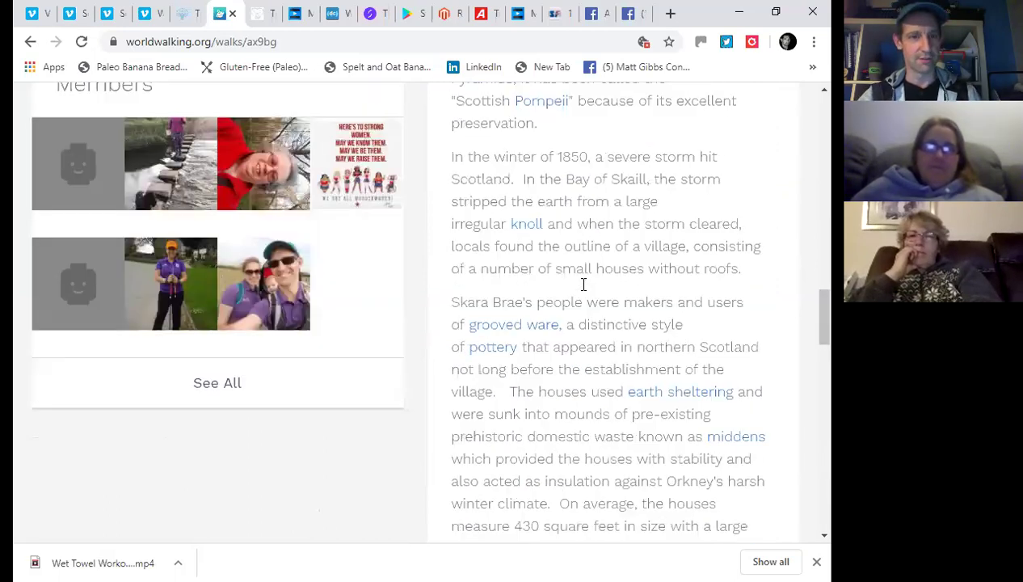
scroll(584, 285, "up", 5)
scroll(583, 284, "up", 5)
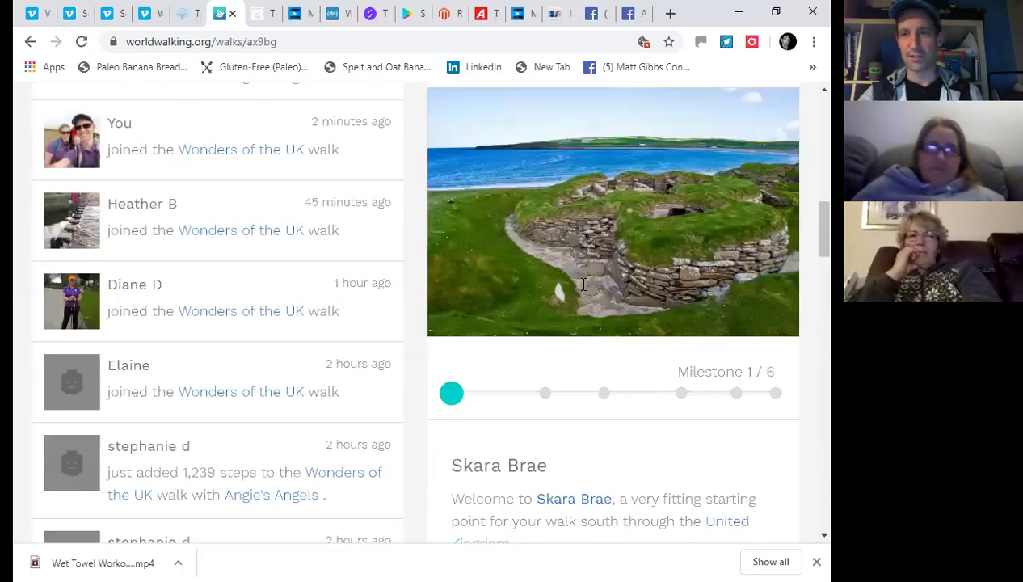
scroll(583, 285, "up", 3)
scroll(584, 293, "up", 1)
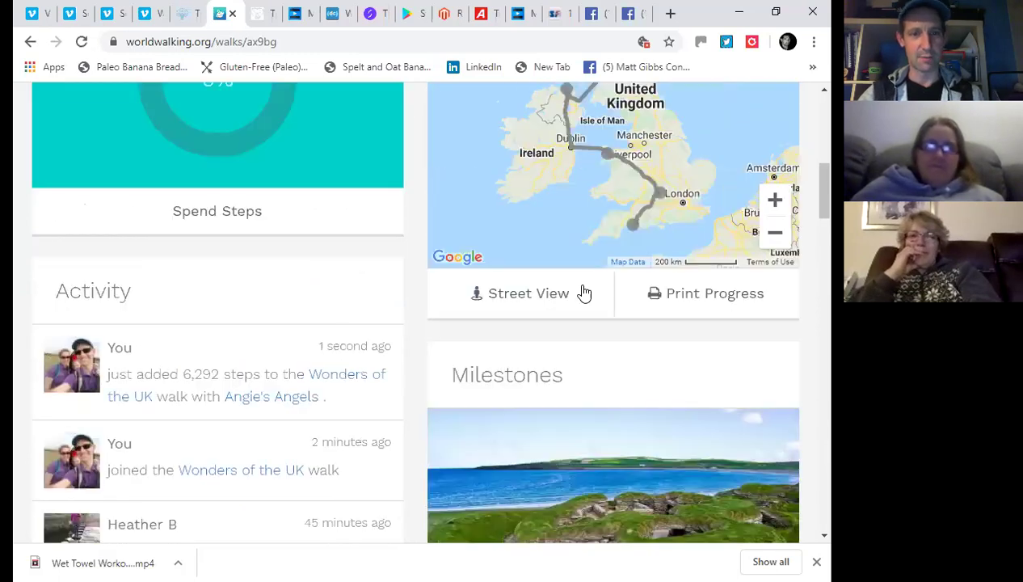
scroll(583, 292, "up", 1)
scroll(575, 282, "up", 4)
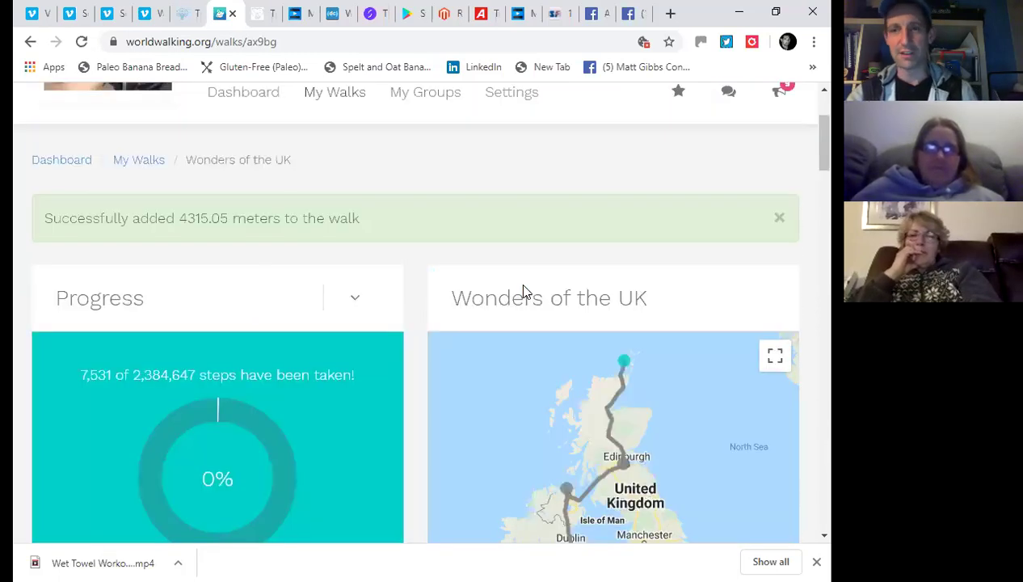
scroll(464, 265, "up", 2)
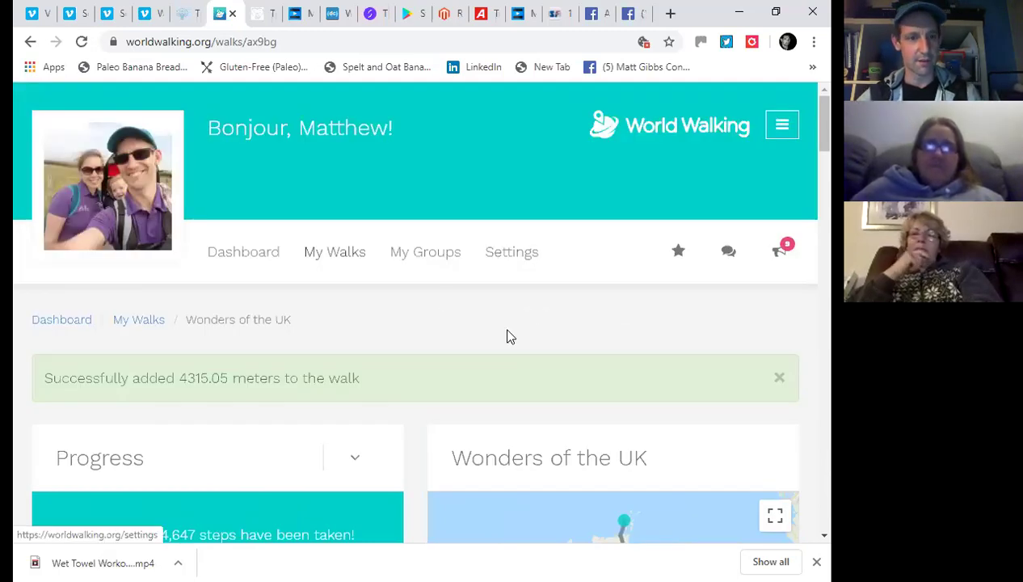
Go to My Walks to see the empty bank and the Ireland and Wonders of the UK walks
left_click(329, 258)
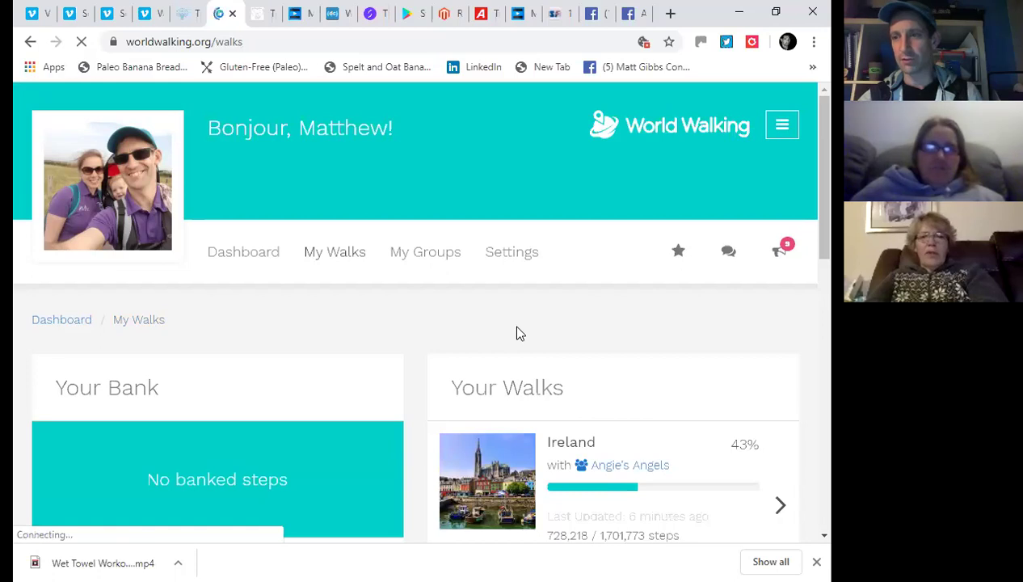
scroll(521, 332, "down", 1)
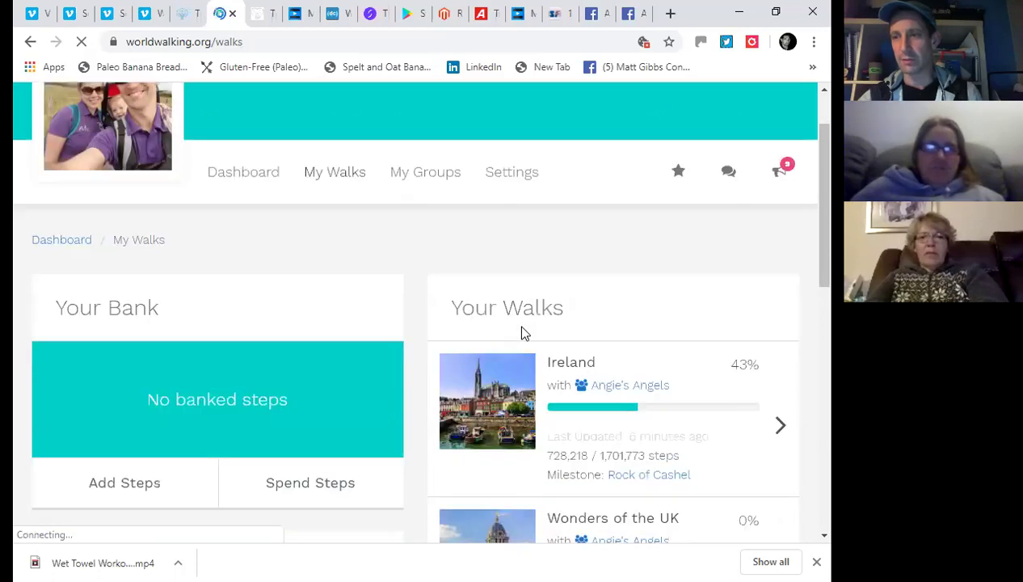
left_click(782, 172)
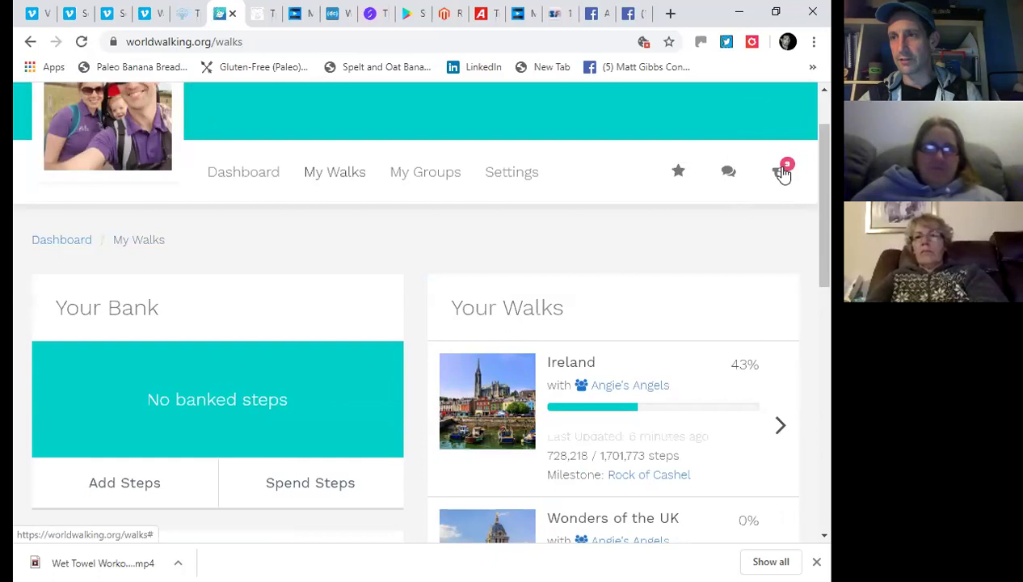
left_click(727, 173)
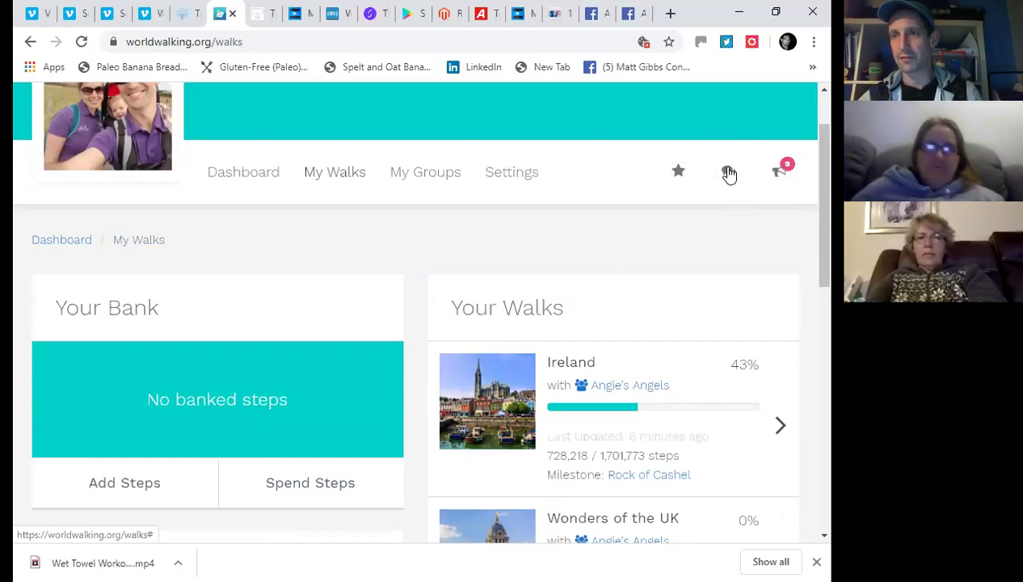
Show the notifications list, led by the Country Flags achievement and group activity
left_click(779, 172)
scroll(627, 207, "down", 1)
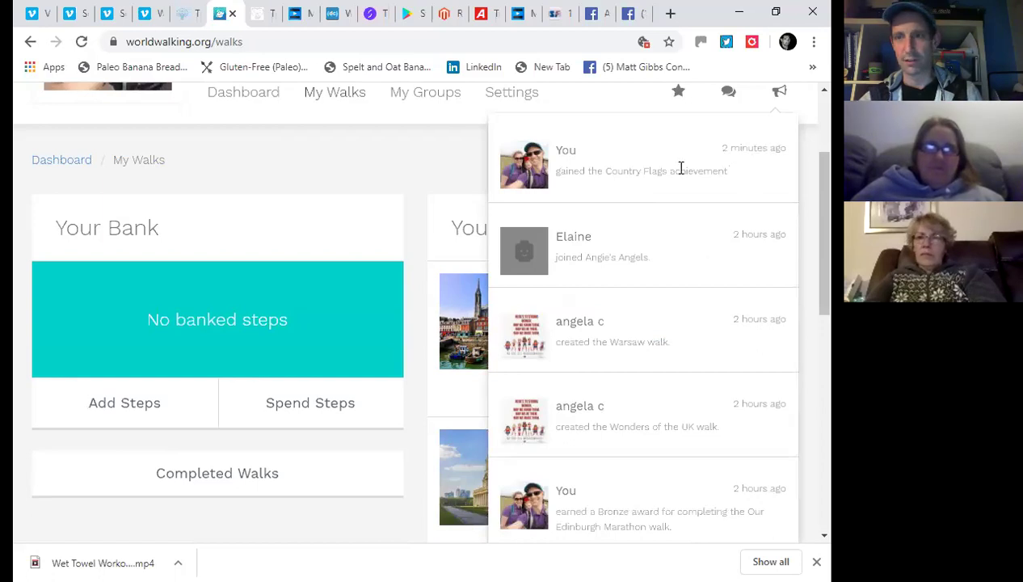
scroll(588, 195, "down", 1)
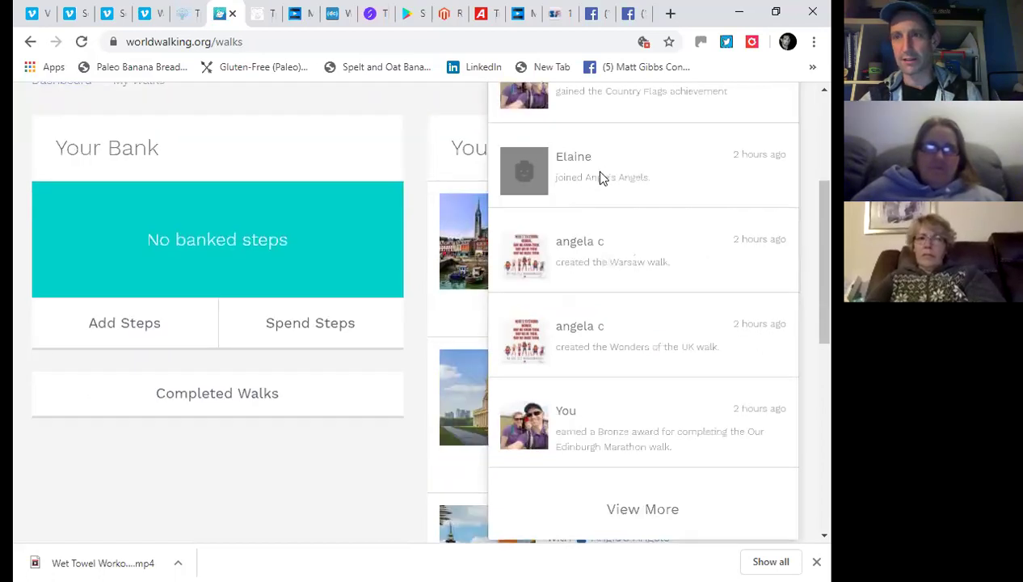
scroll(607, 188, "down", 2)
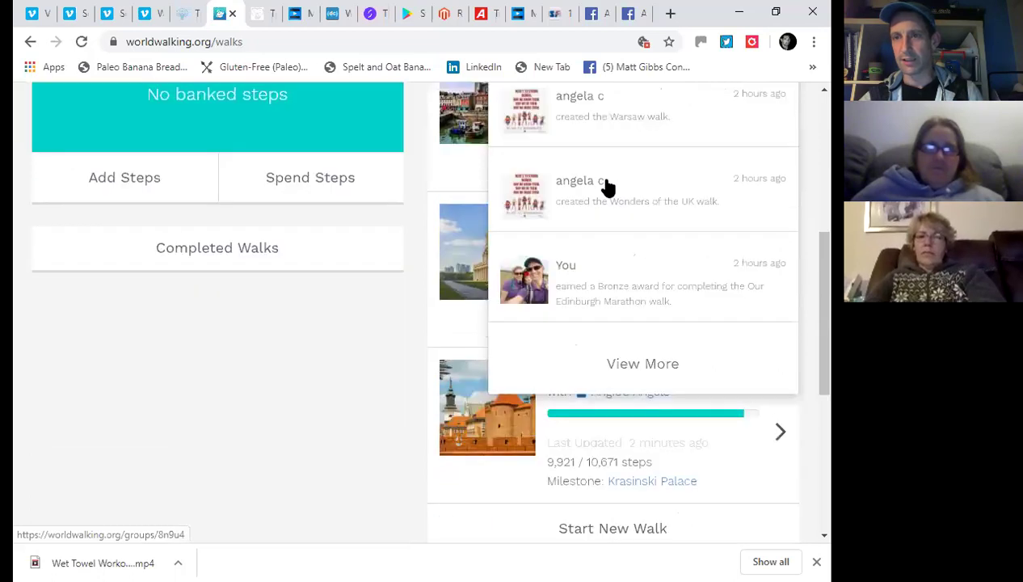
scroll(608, 188, "up", 4)
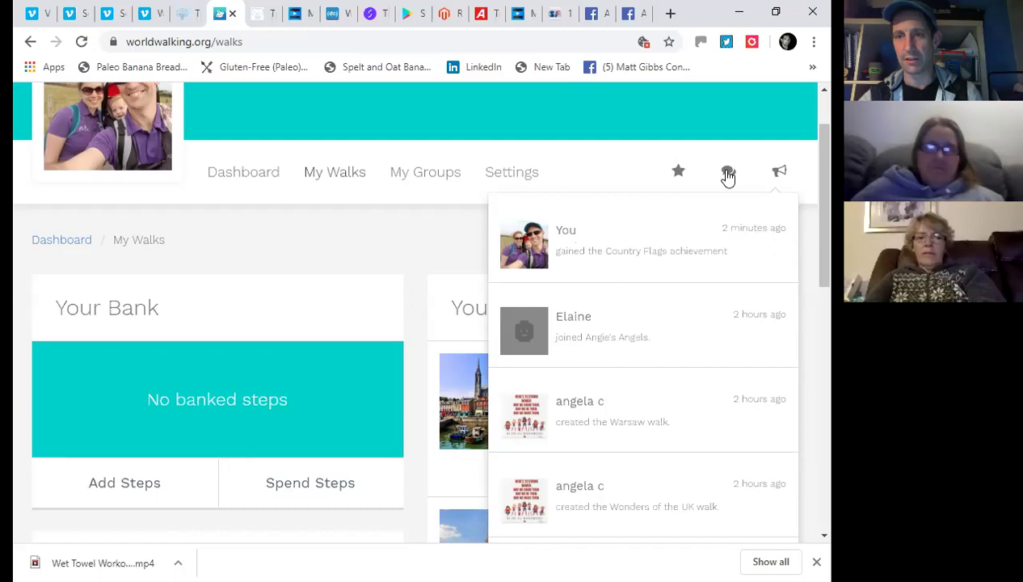
Go from the chat preview to the Angie's Angels group conversation and read its messages
left_click(727, 177)
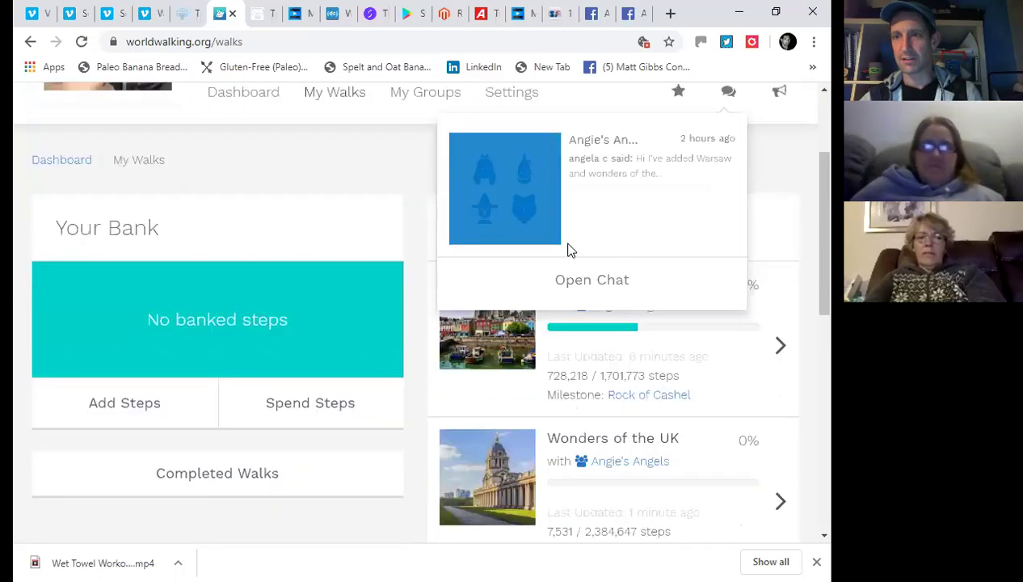
scroll(598, 230, "down", 1)
scroll(607, 214, "down", 1)
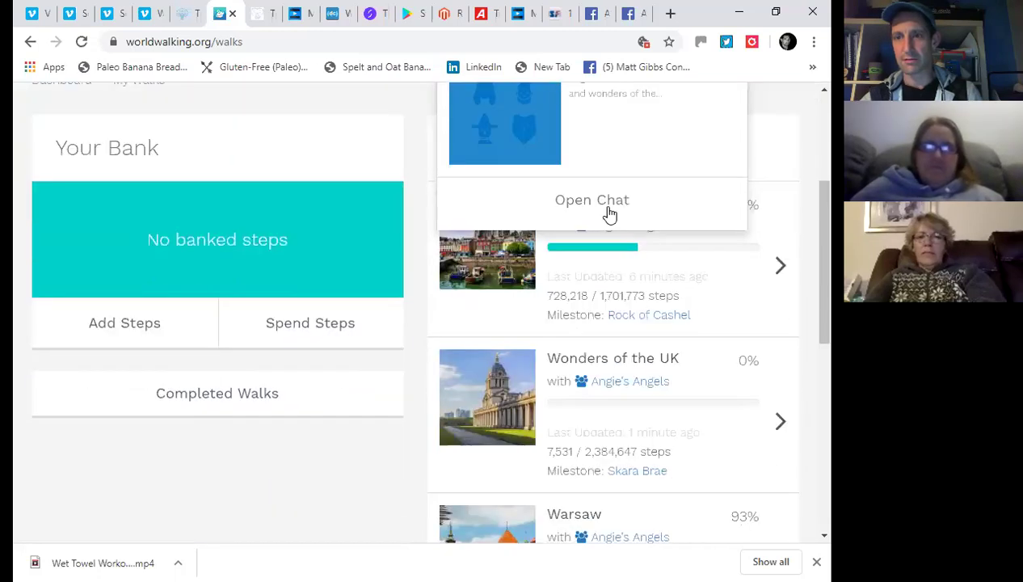
left_click(595, 204)
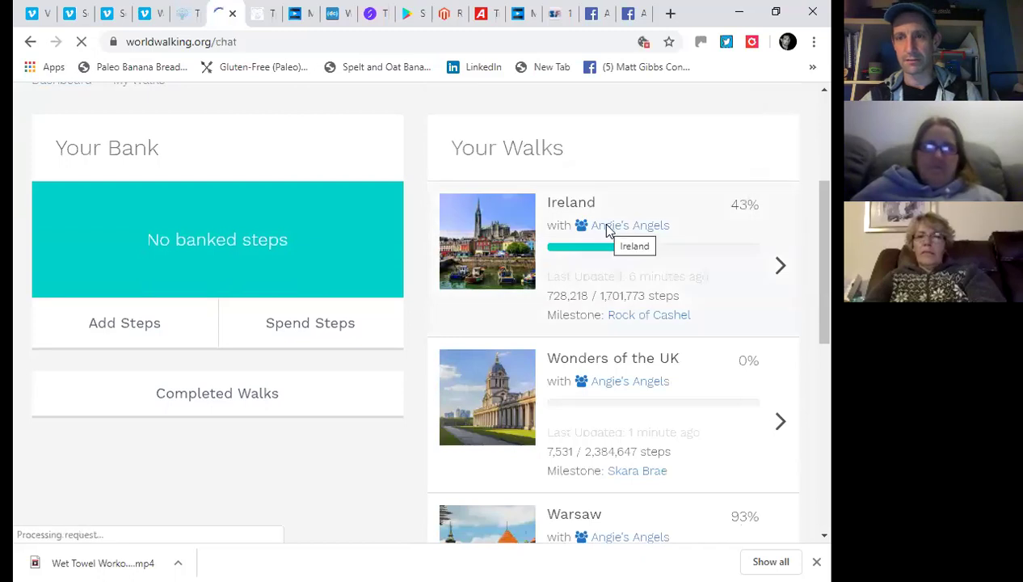
scroll(609, 231, "down", 3)
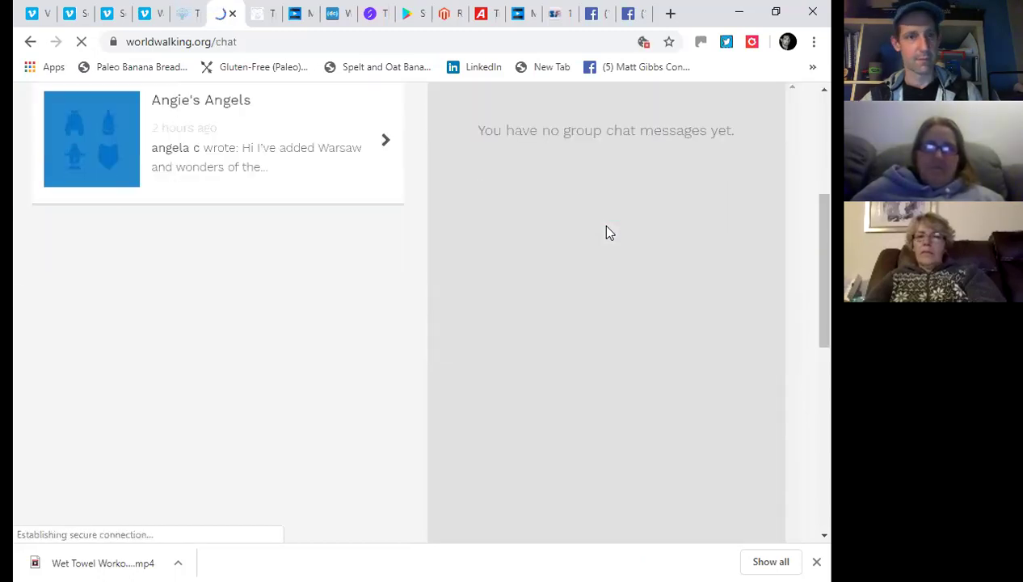
scroll(366, 272, "up", 1)
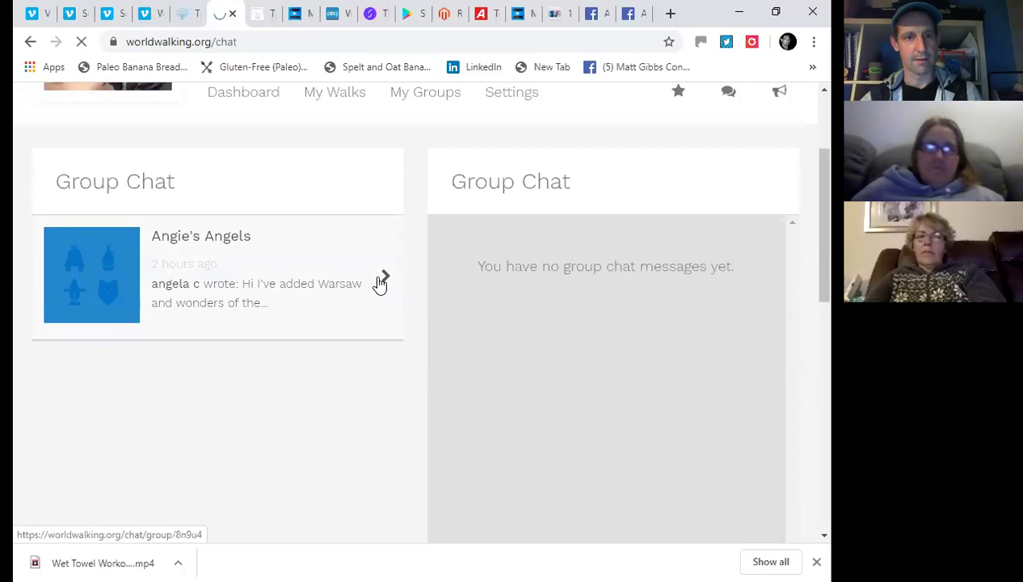
left_click(379, 284)
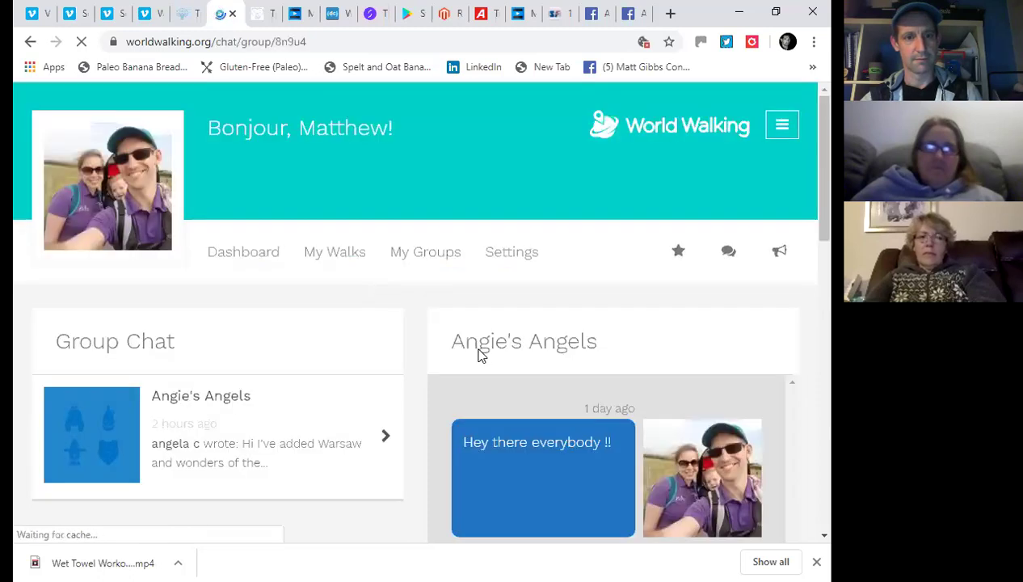
scroll(478, 353, "down", 2)
scroll(230, 317, "down", 1)
scroll(245, 307, "up", 3)
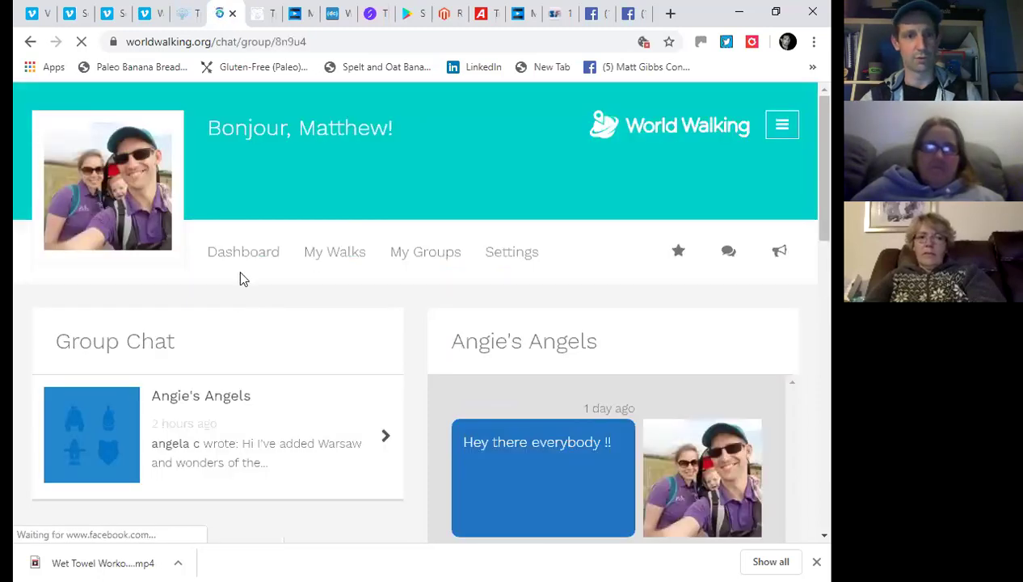
Back on the dashboard, review the 57,842 steps, medals and 3/19 awards including Country Flags
left_click(269, 260)
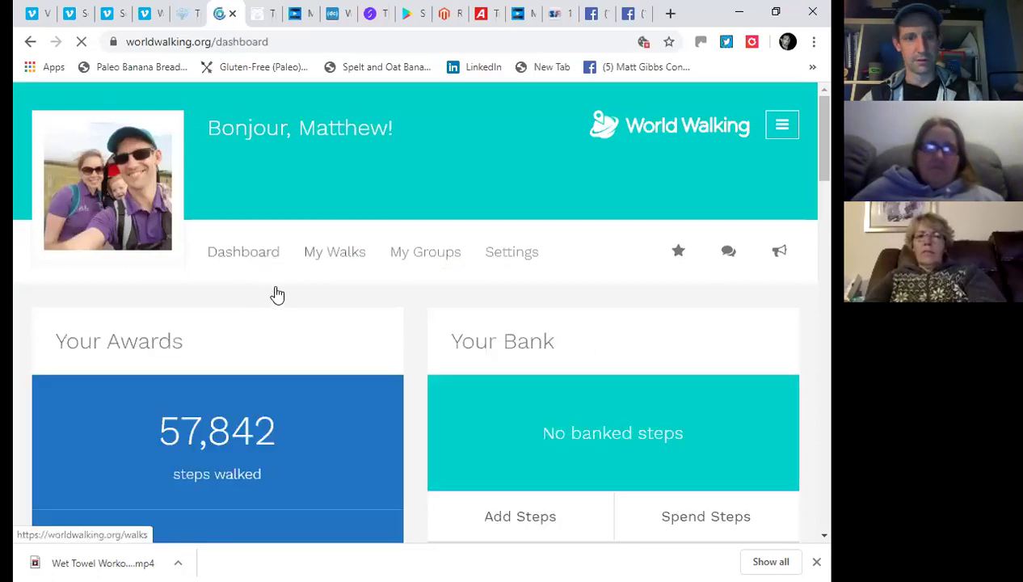
scroll(276, 293, "down", 2)
scroll(276, 293, "down", 1)
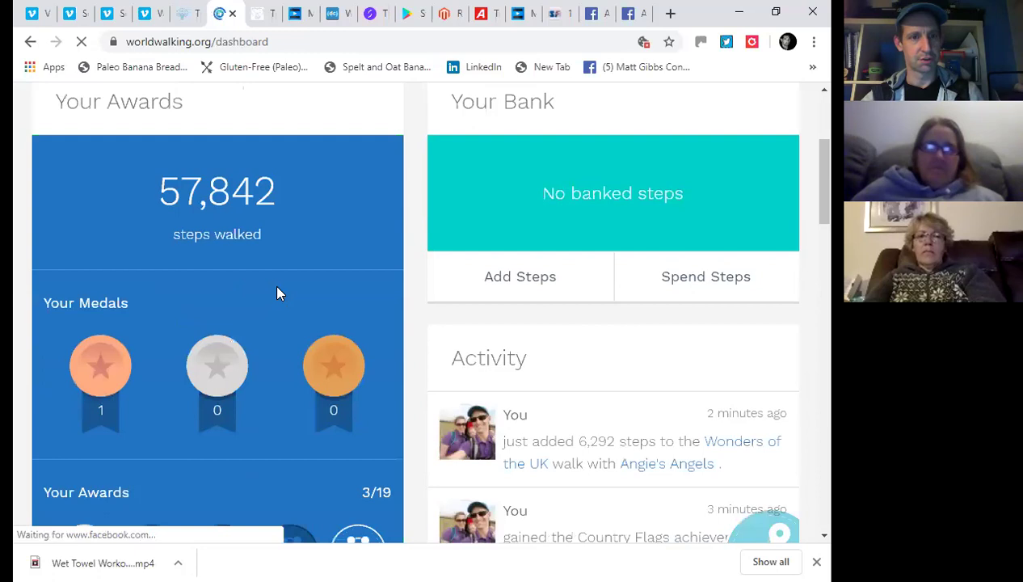
mouse_move(234, 202)
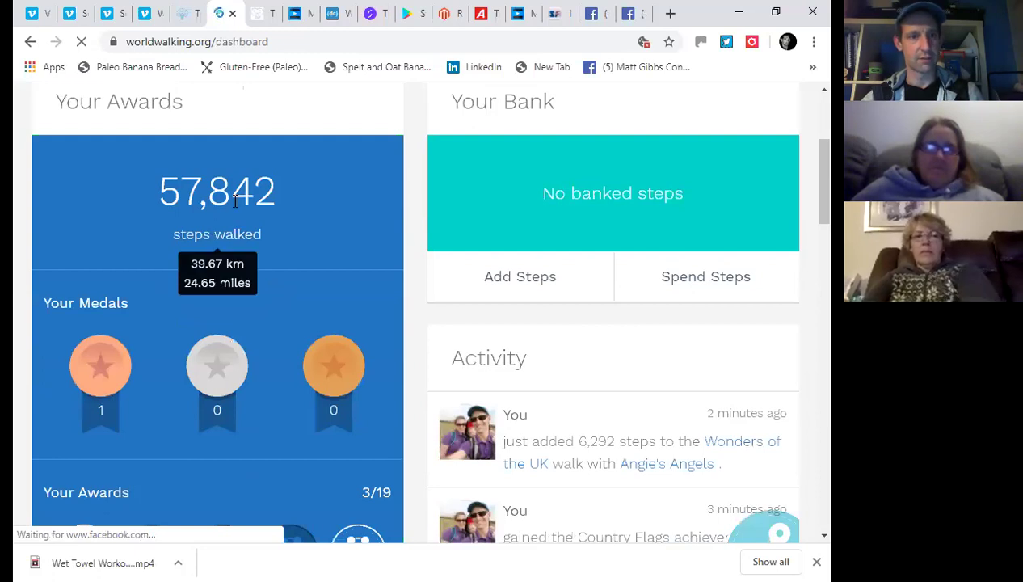
scroll(239, 224, "down", 4)
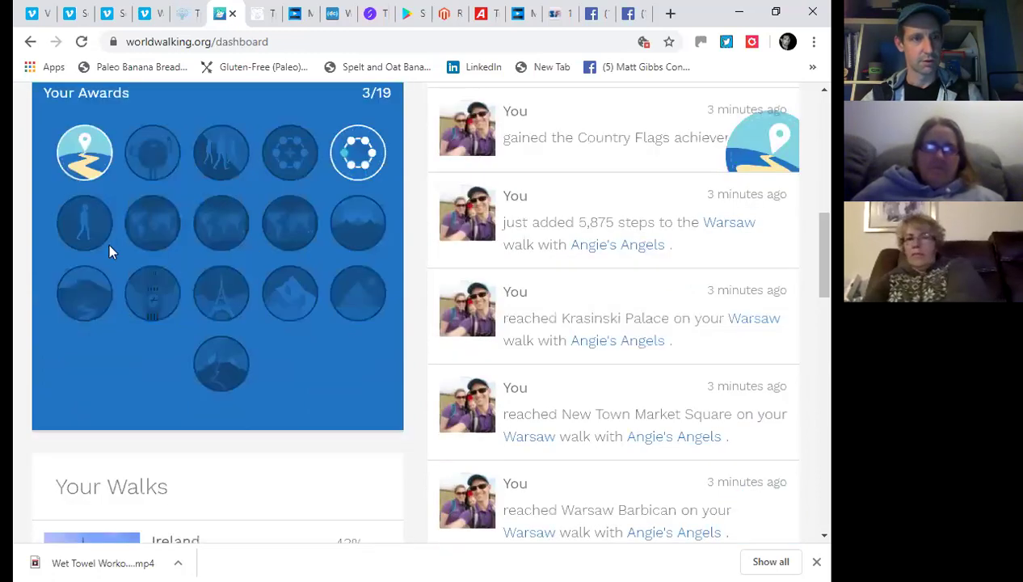
mouse_move(86, 237)
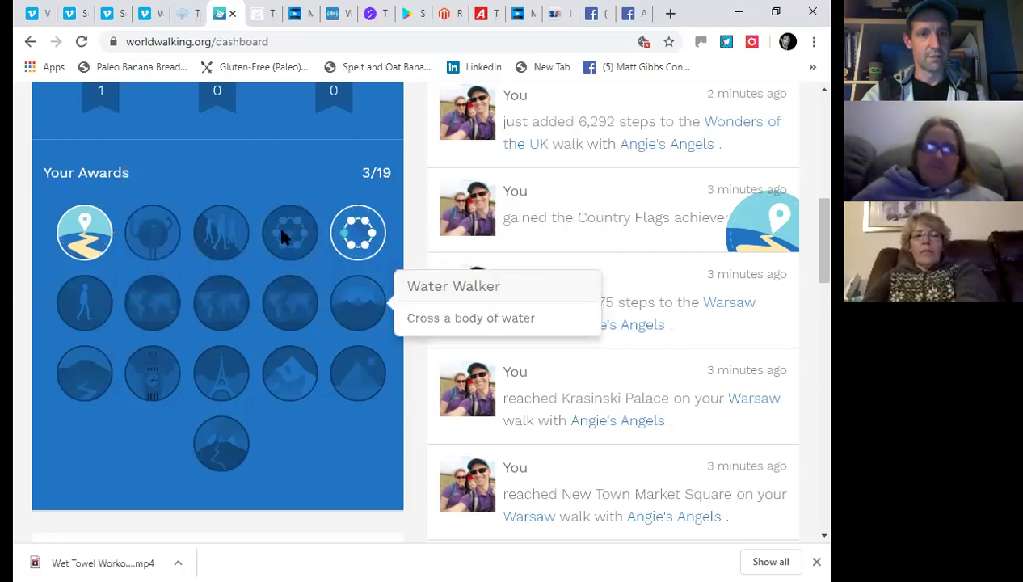
scroll(315, 307, "down", 3)
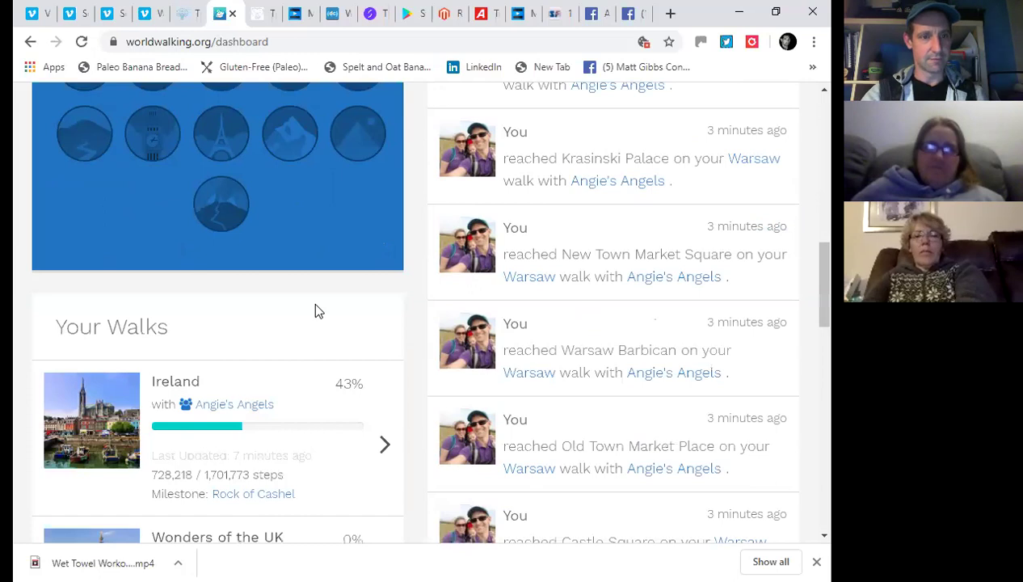
scroll(318, 310, "down", 4)
scroll(279, 356, "down", 1)
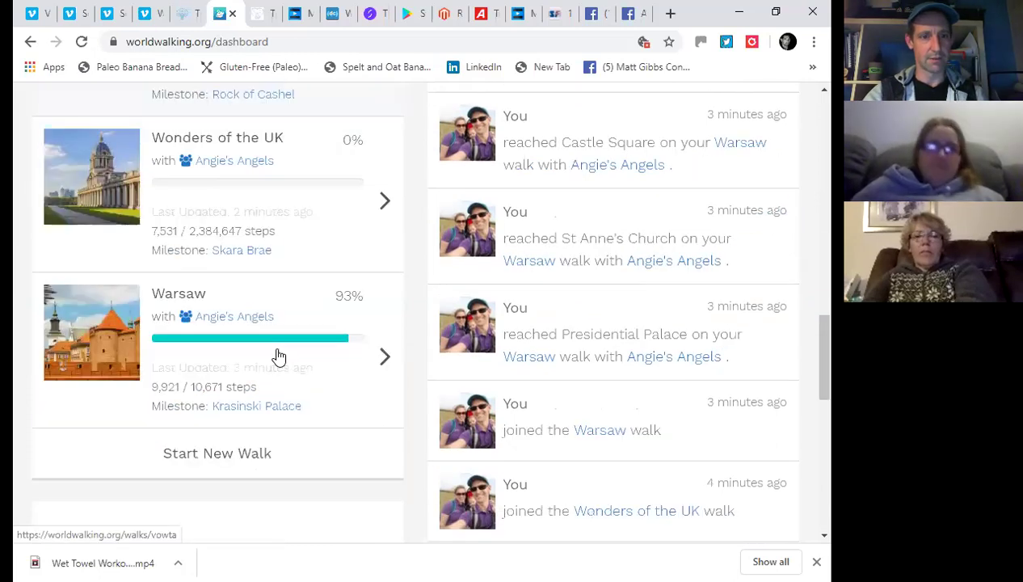
scroll(276, 358, "up", 1)
scroll(262, 269, "up", 2)
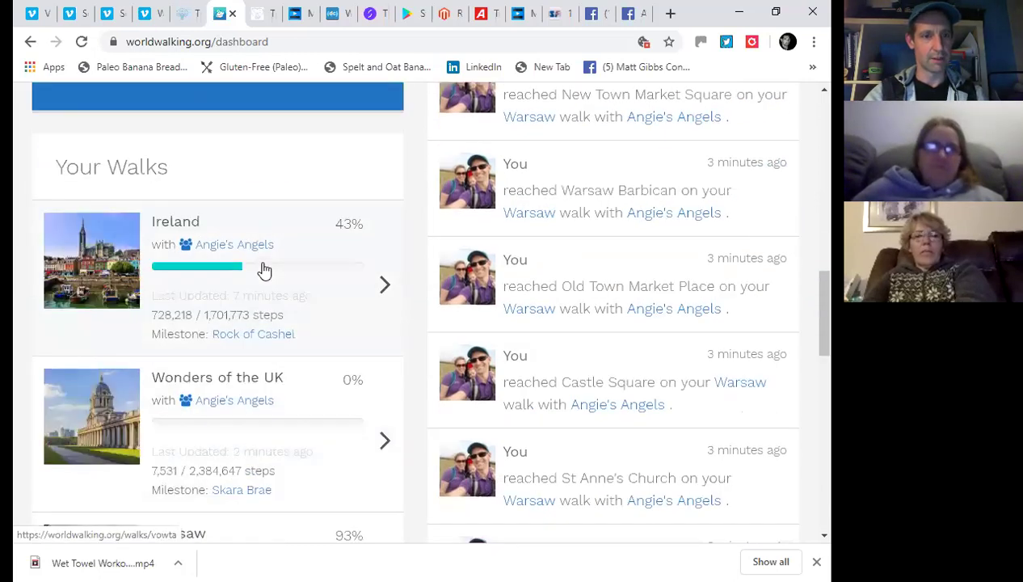
scroll(261, 295, "down", 1)
scroll(260, 296, "down", 4)
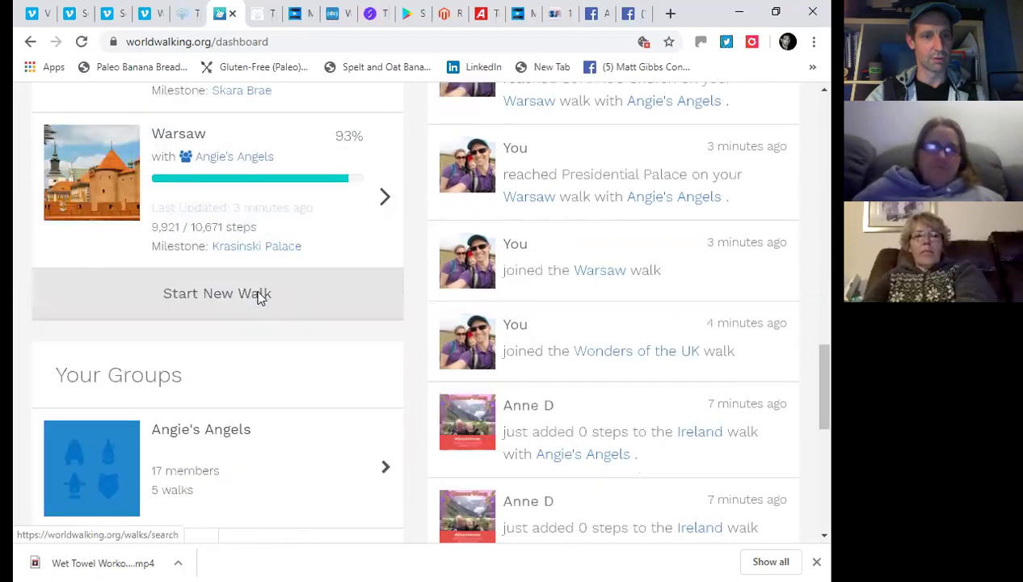
scroll(260, 296, "down", 2)
scroll(437, 315, "up", 7)
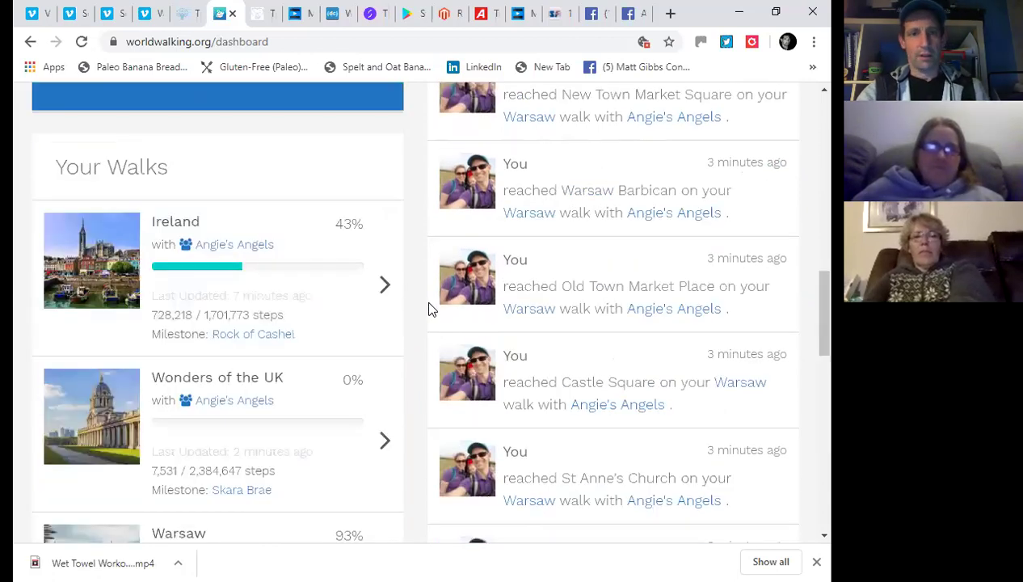
scroll(430, 306, "up", 5)
scroll(485, 269, "up", 1)
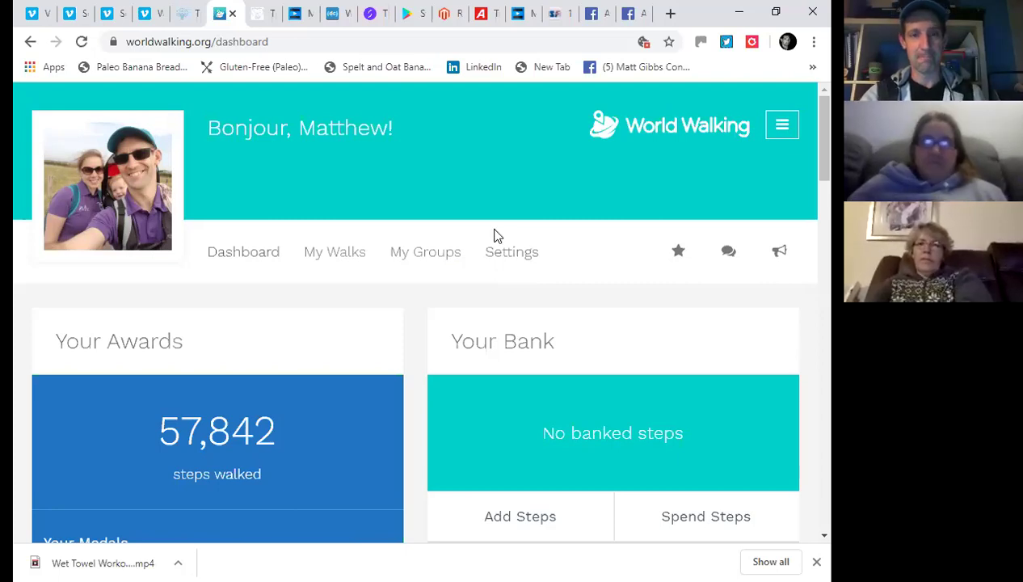
scroll(495, 234, "down", 2)
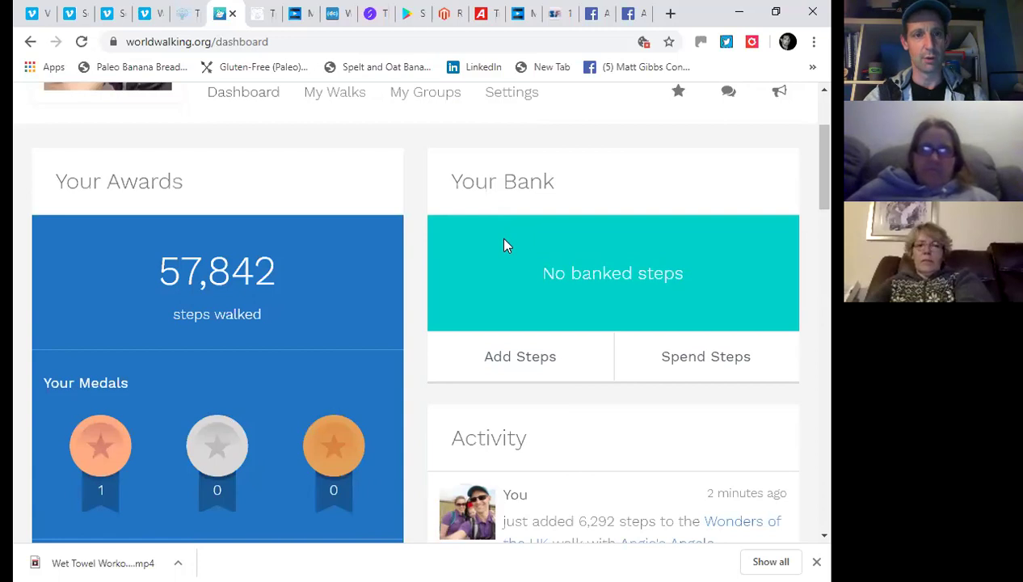
scroll(504, 240, "down", 1)
scroll(514, 245, "up", 1)
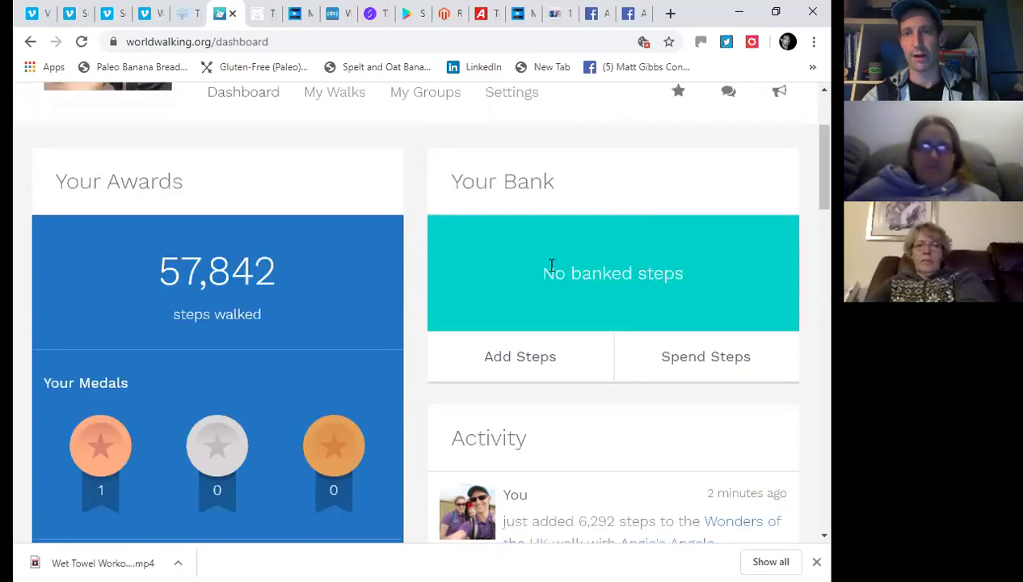
In the account settings, keep the distance unit set to Steps
scroll(511, 255, "up", 2)
left_click(511, 252)
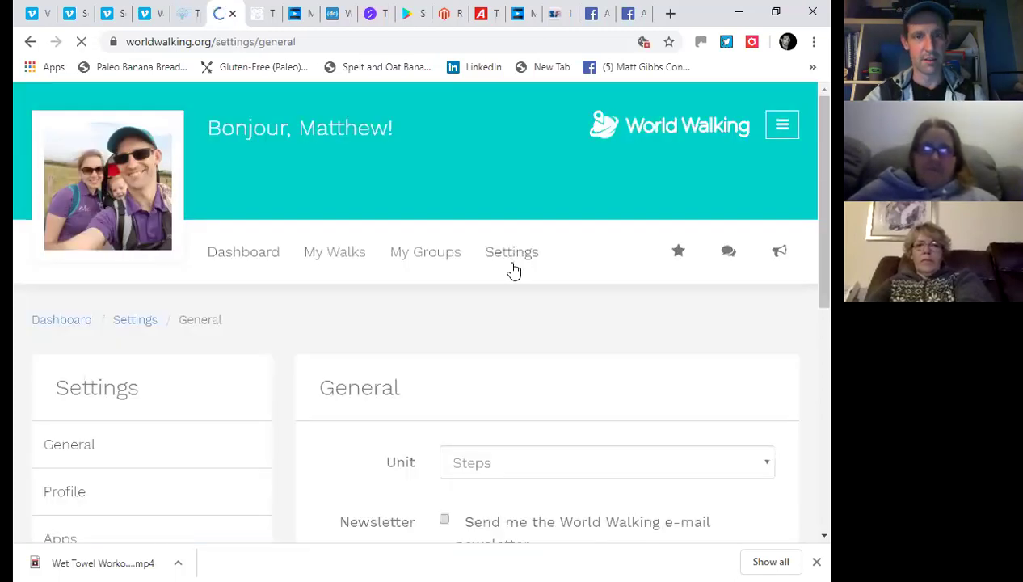
scroll(517, 268, "down", 3)
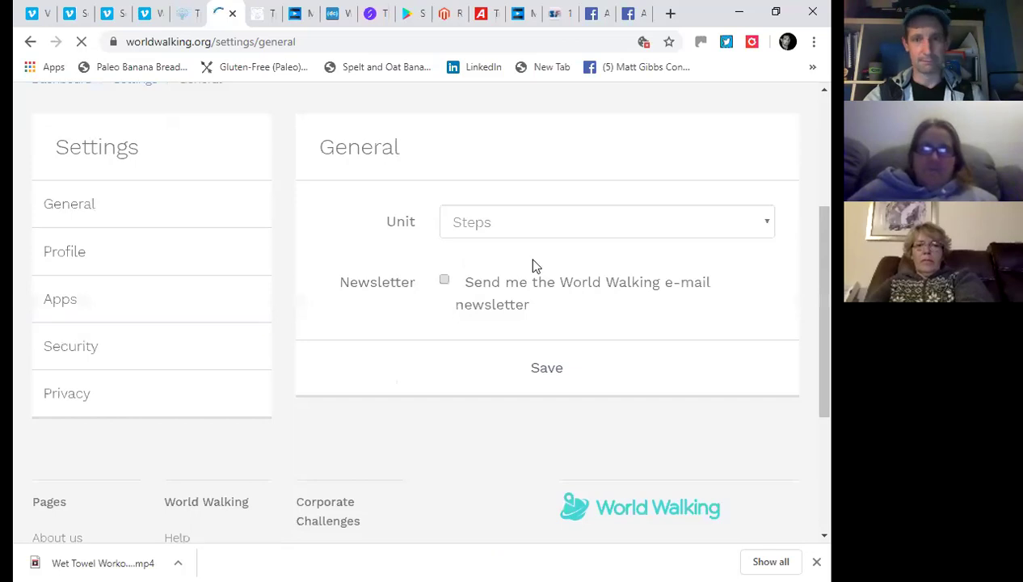
scroll(521, 246, "down", 1)
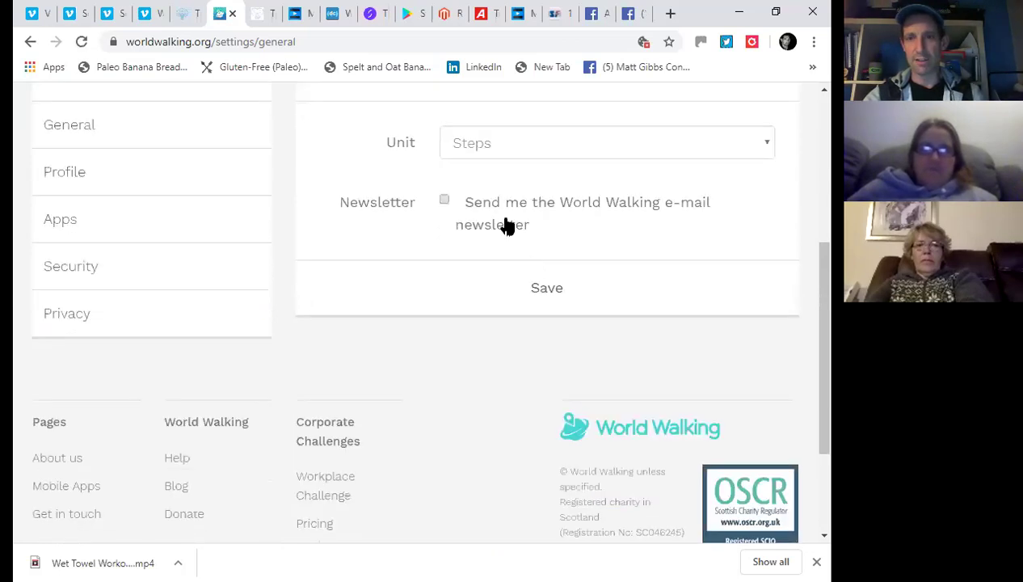
scroll(565, 233, "up", 1)
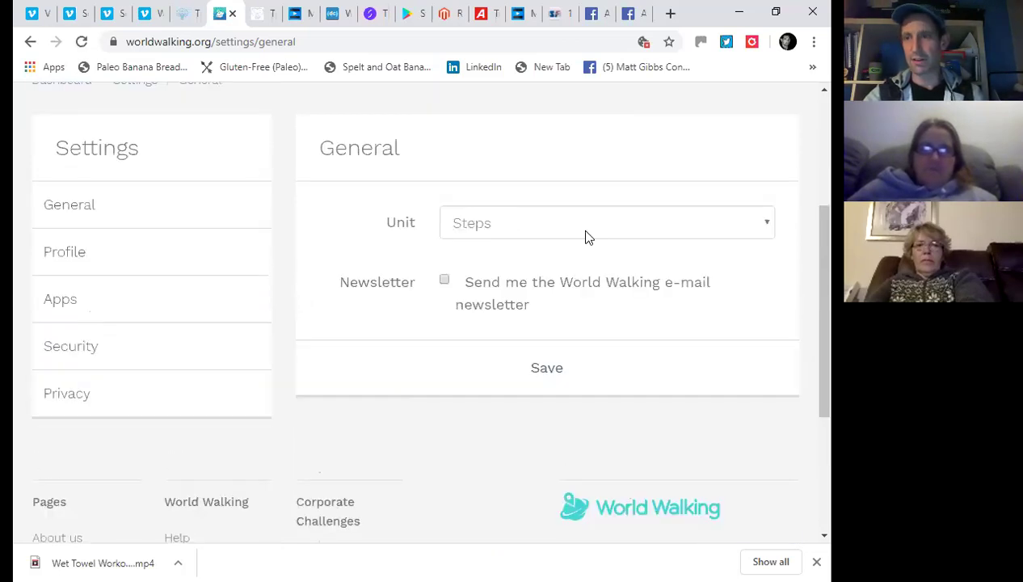
scroll(586, 237, "down", 1)
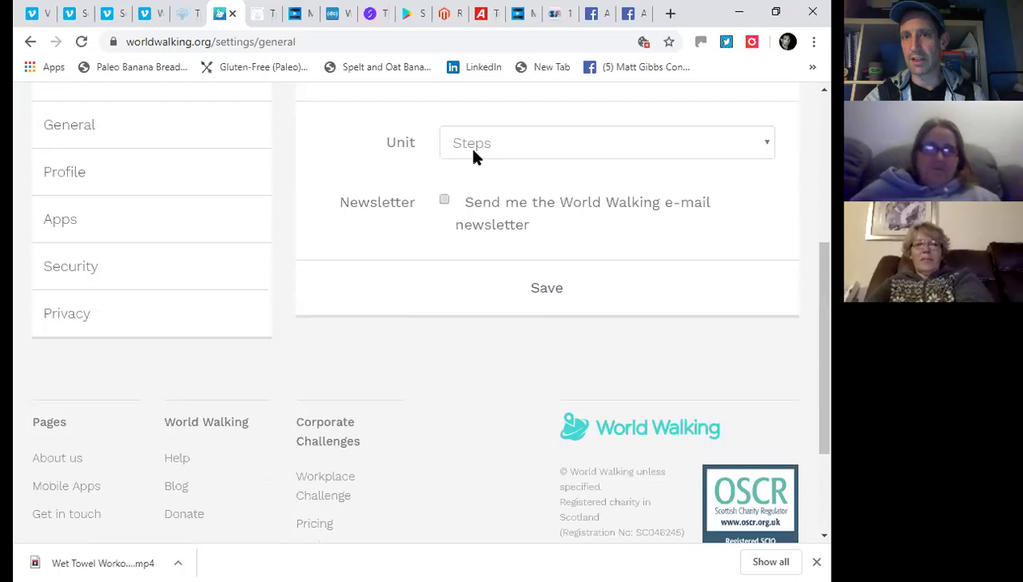
left_click(767, 146)
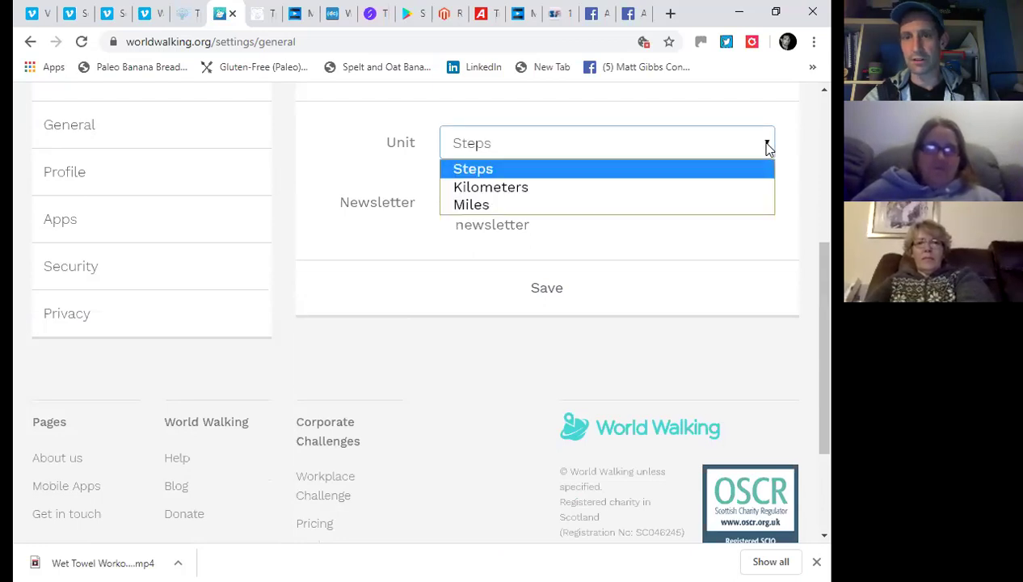
left_click(511, 172)
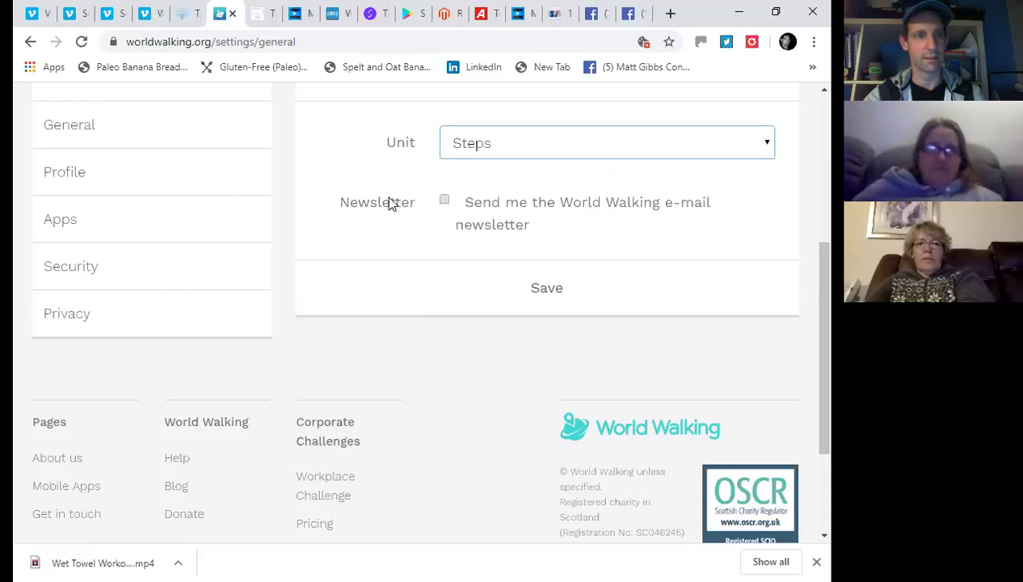
scroll(389, 202, "up", 3)
scroll(235, 287, "down", 2)
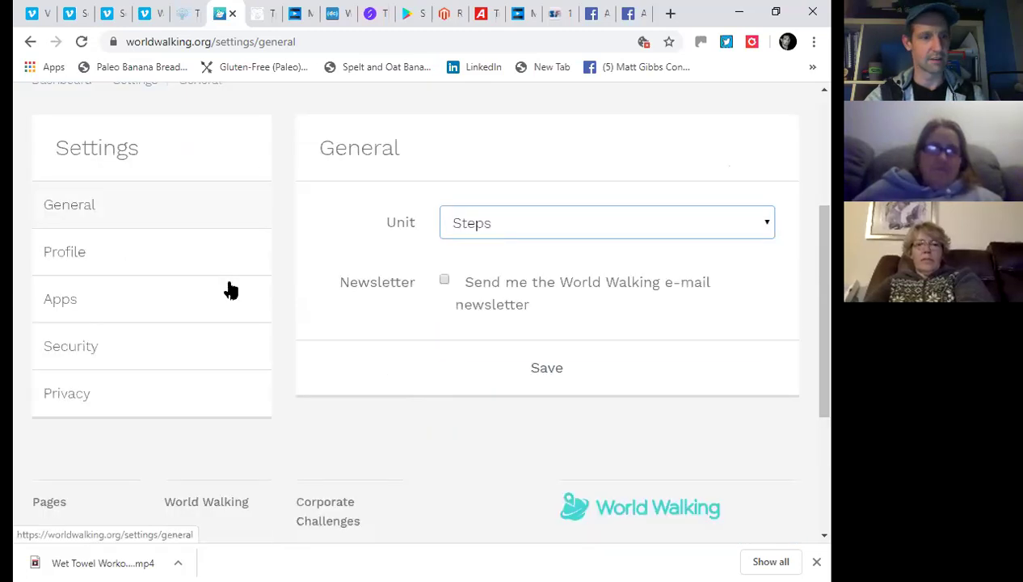
Look through the Profile settings page
left_click(68, 256)
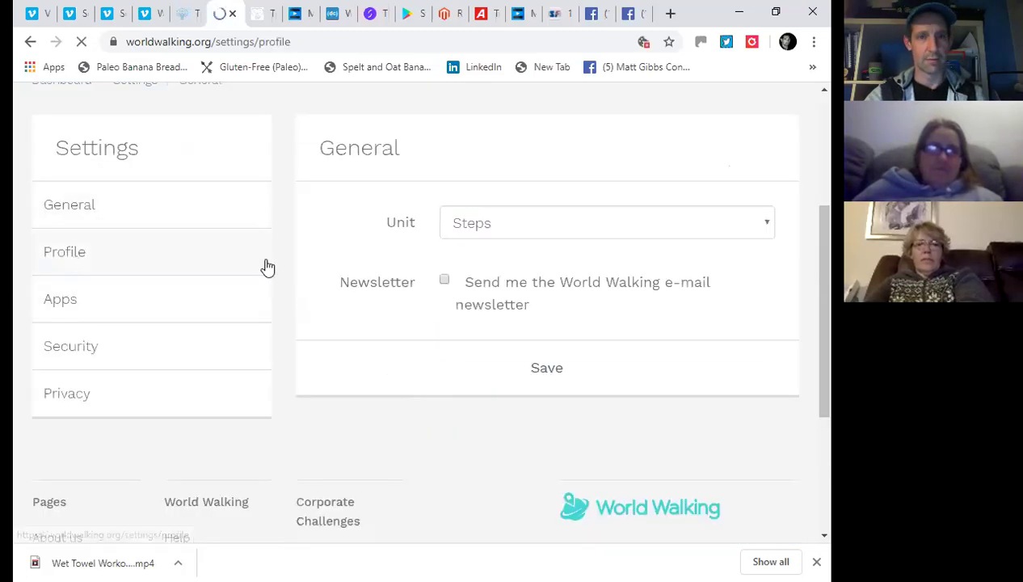
scroll(341, 297, "down", 2)
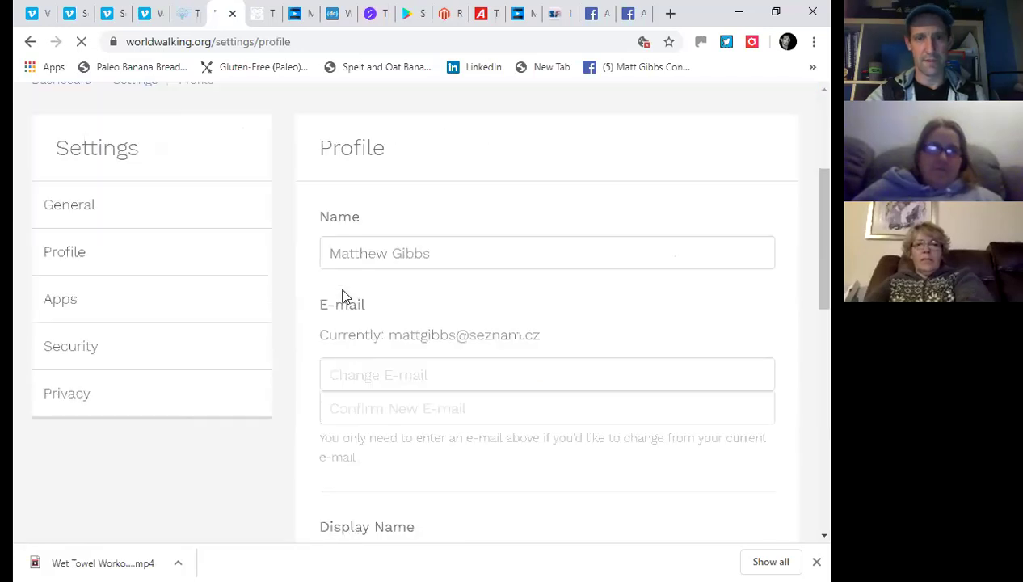
scroll(342, 297, "down", 7)
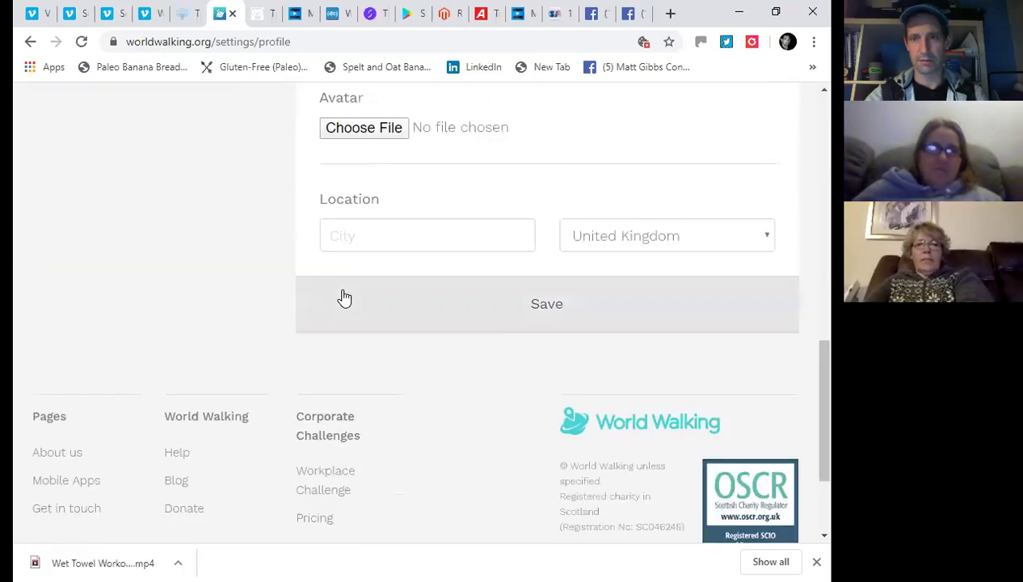
scroll(340, 297, "down", 1)
scroll(340, 297, "up", 8)
scroll(37, 327, "down", 3)
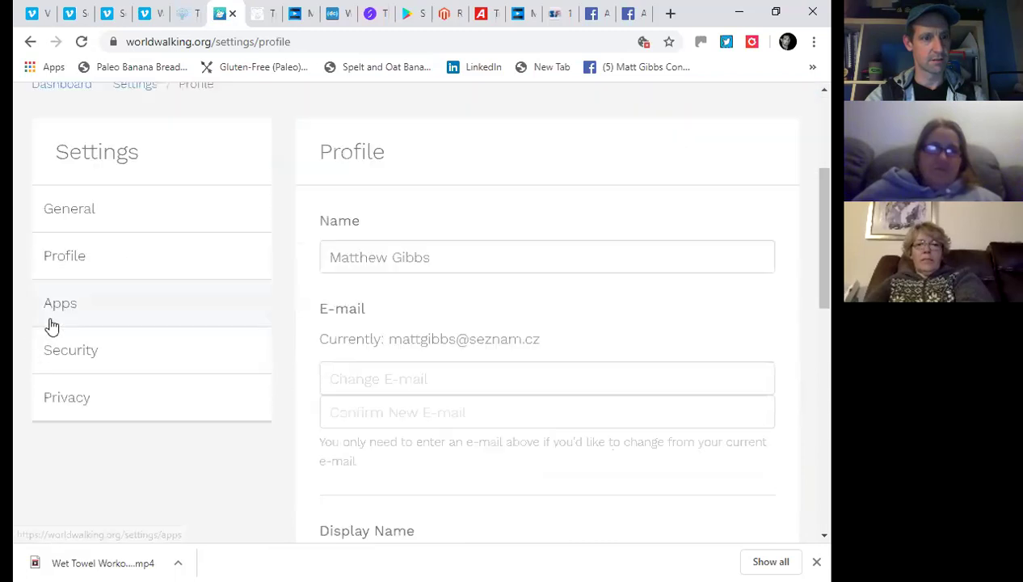
Return to General settings, showing the Steps unit and newsletter option
left_click(72, 214)
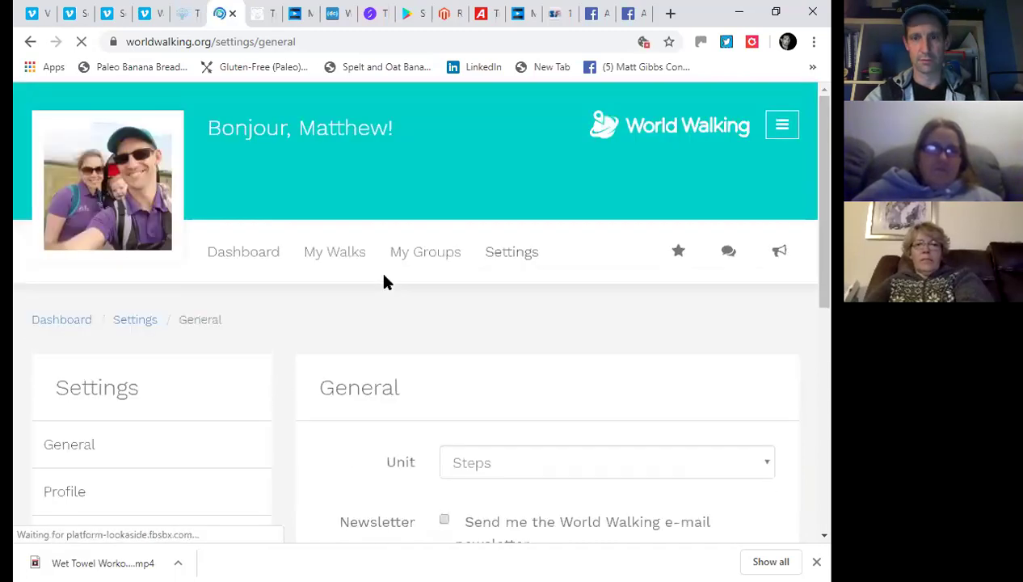
scroll(384, 281, "down", 4)
scroll(493, 241, "up", 1)
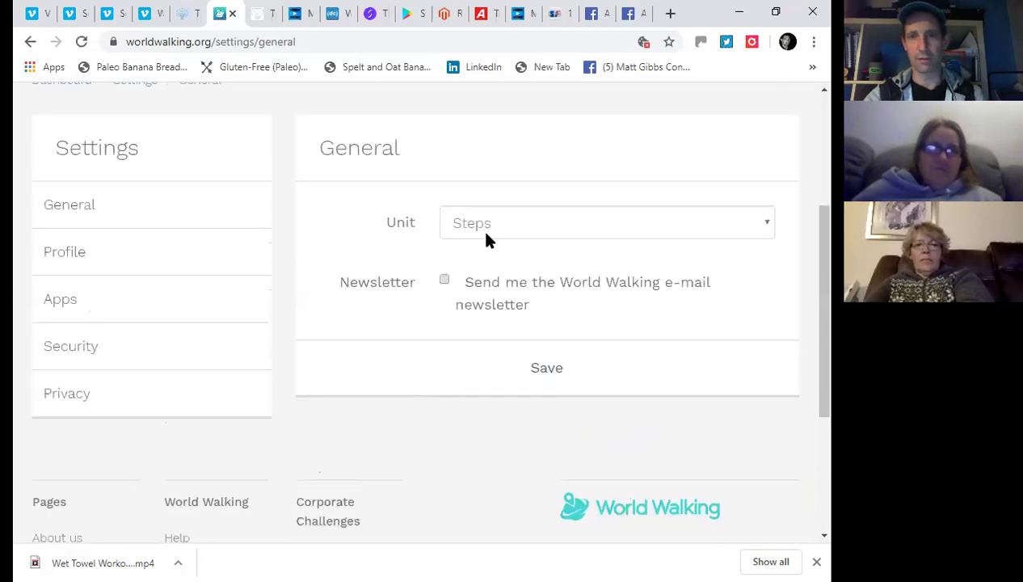
scroll(248, 245, "up", 2)
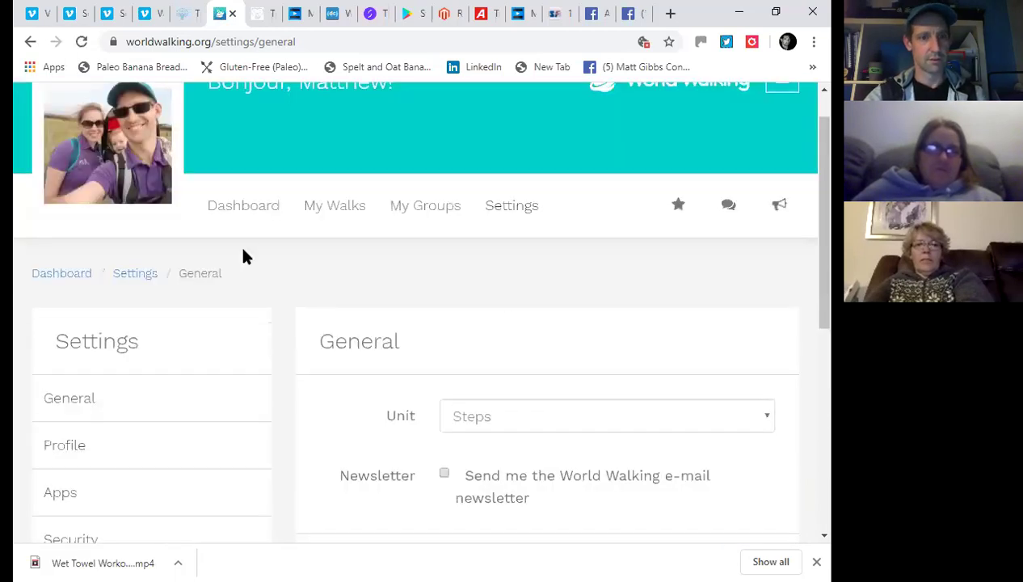
scroll(246, 256, "up", 1)
Go back to the dashboard and check the 3/19 awards and the empty step bank
left_click(244, 257)
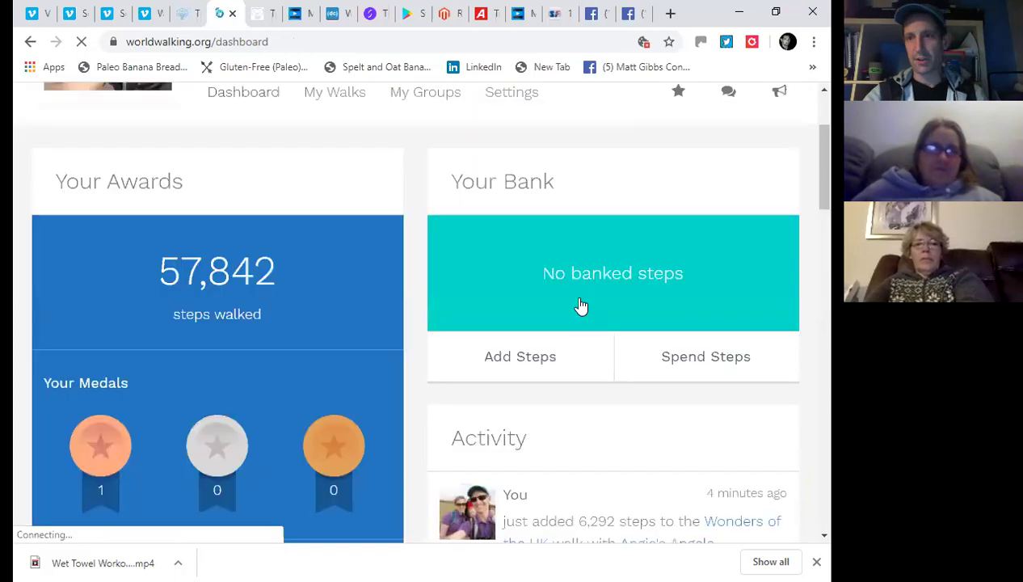
scroll(579, 305, "down", 2)
scroll(579, 305, "down", 2)
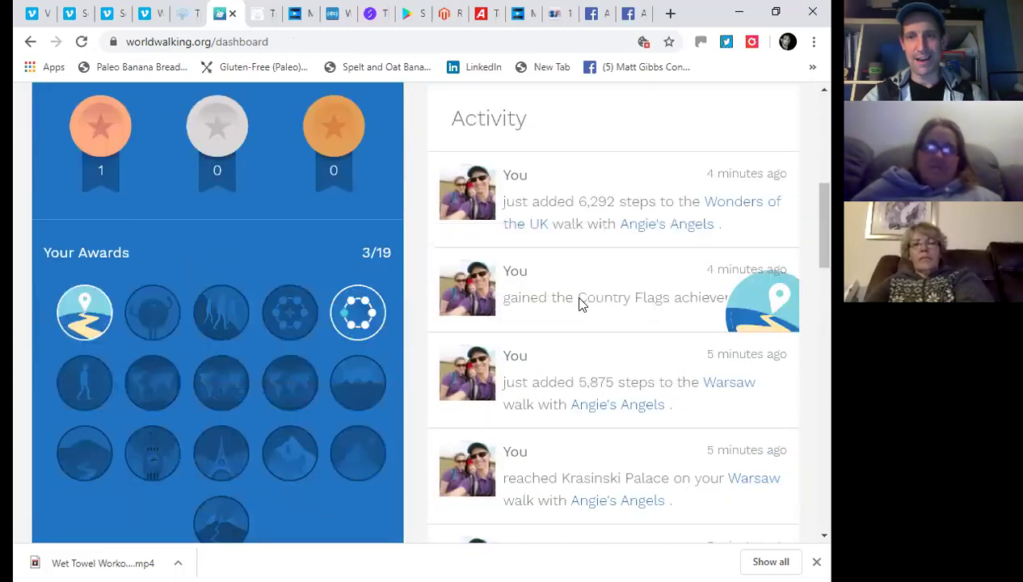
scroll(579, 305, "down", 2)
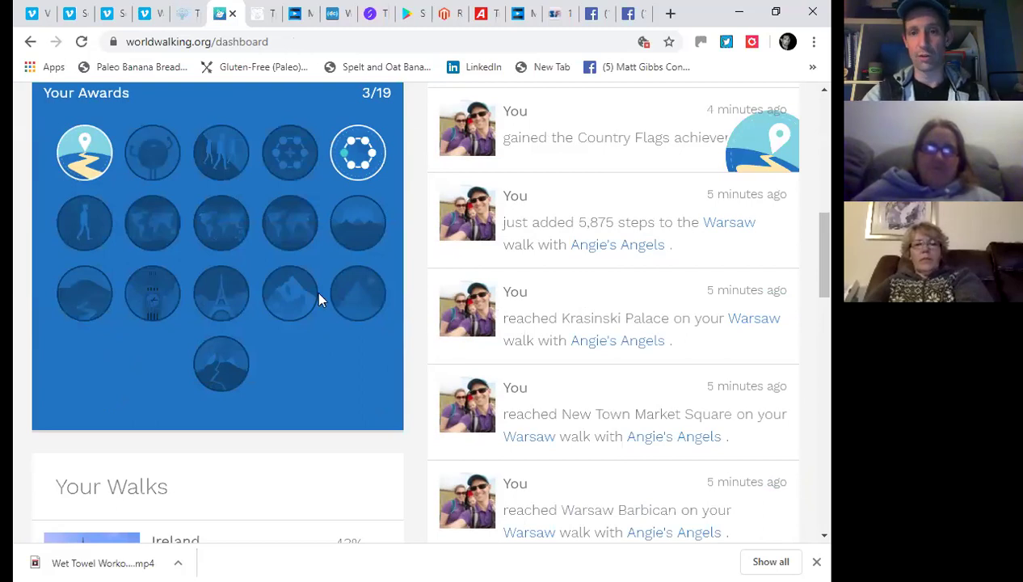
mouse_move(359, 282)
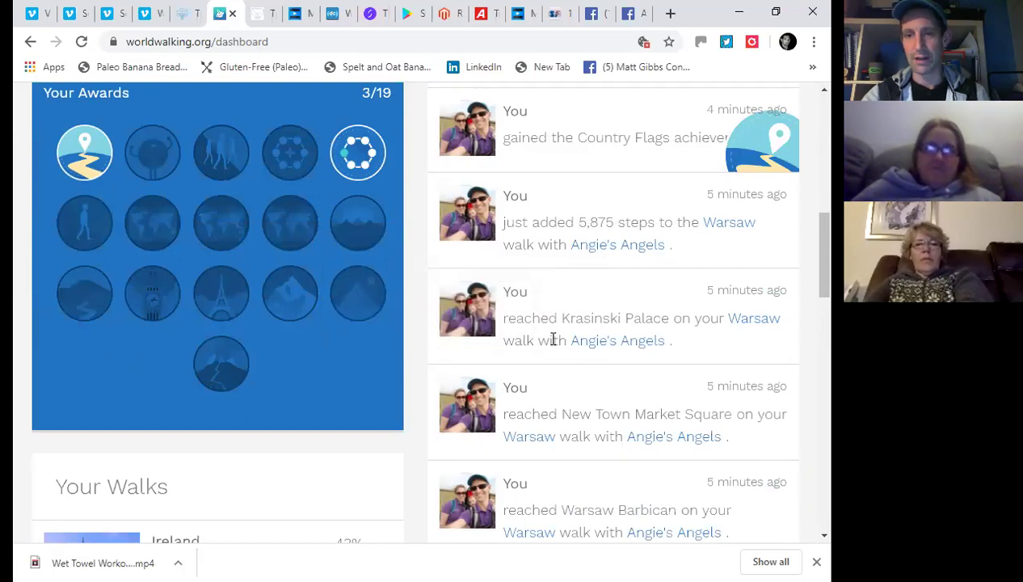
Scroll through the activity feed, walks (Warsaw at 93%, Wonders of the UK) and groups
scroll(553, 339, "down", 3)
scroll(555, 339, "down", 4)
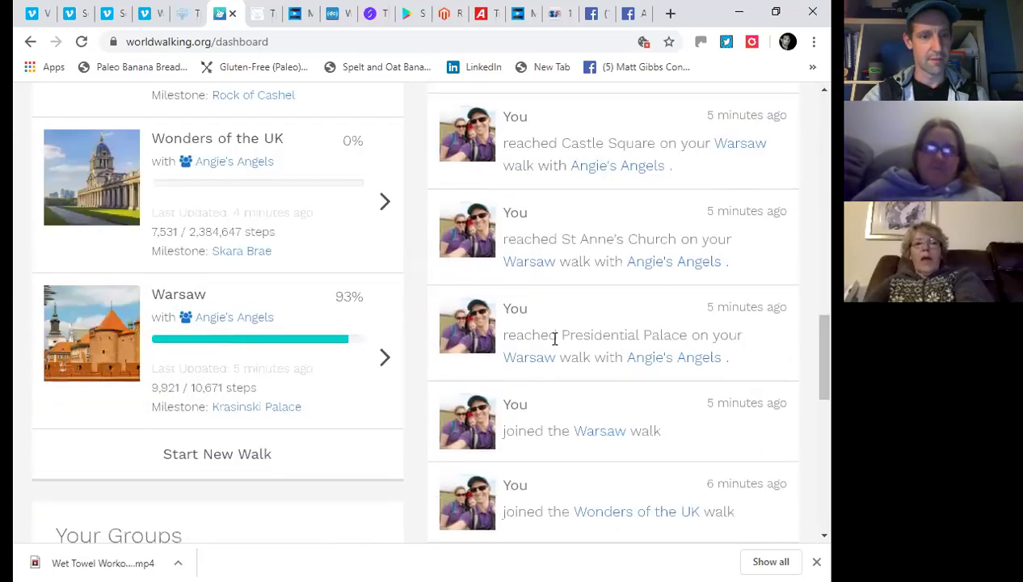
scroll(555, 339, "down", 3)
scroll(554, 346, "up", 1)
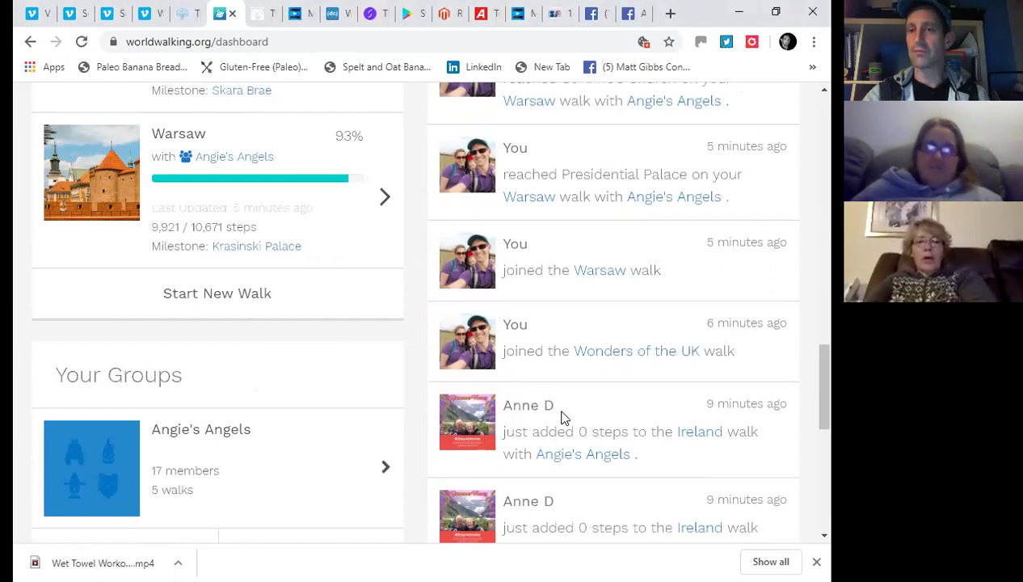
scroll(563, 418, "up", 1)
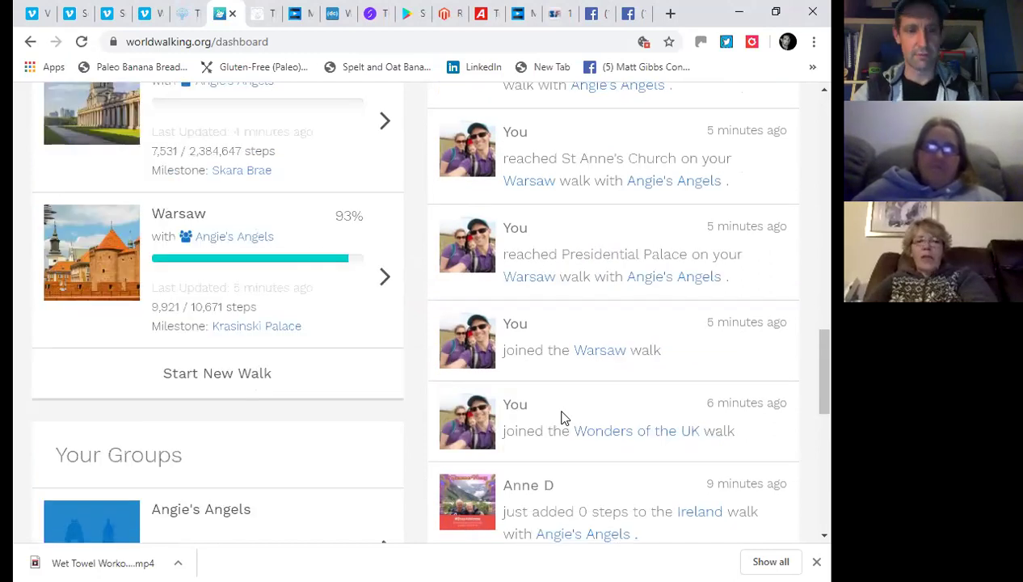
scroll(564, 417, "down", 1)
scroll(564, 417, "down", 2)
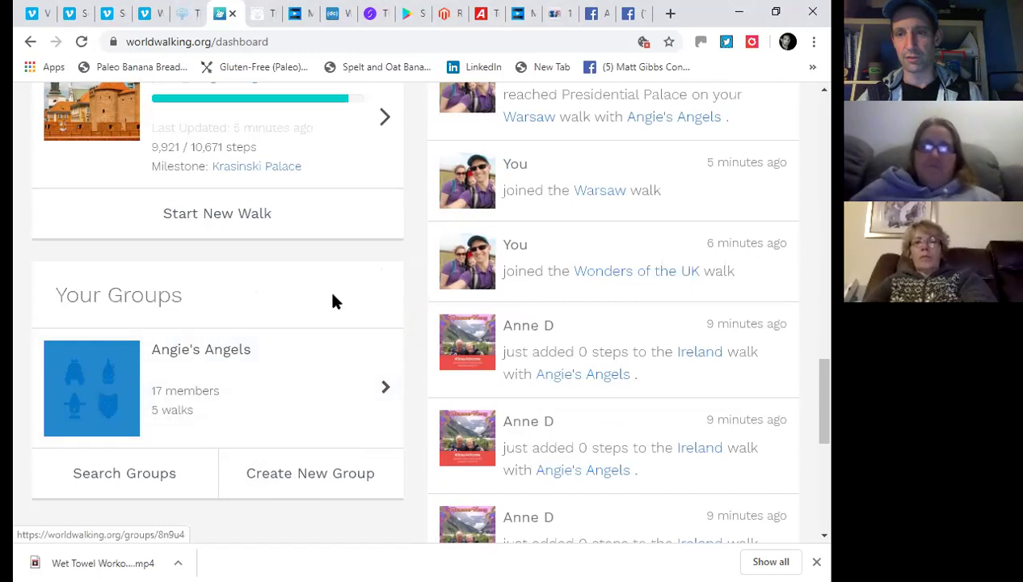
scroll(326, 292, "up", 1)
scroll(326, 293, "up", 1)
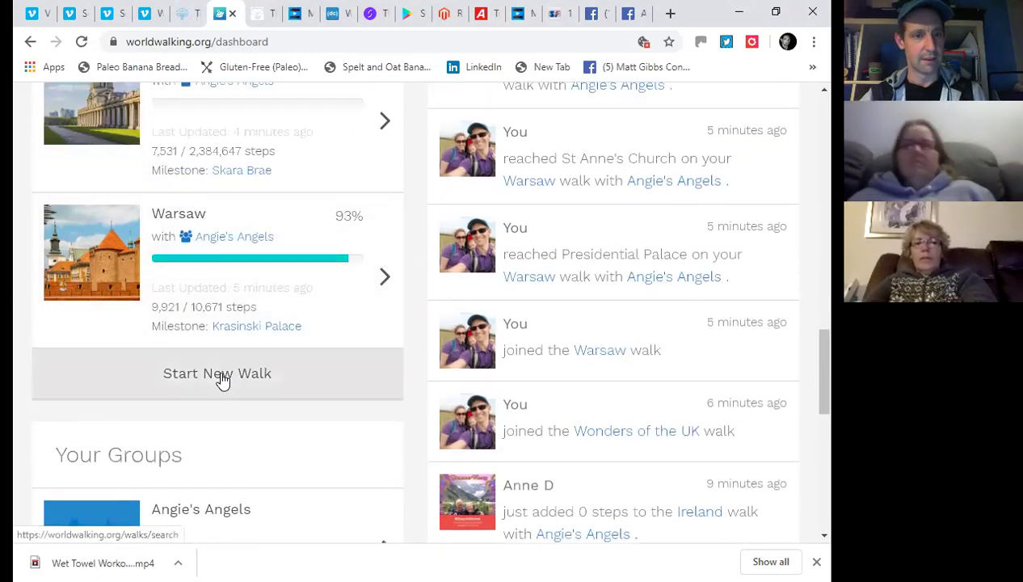
left_click(204, 378)
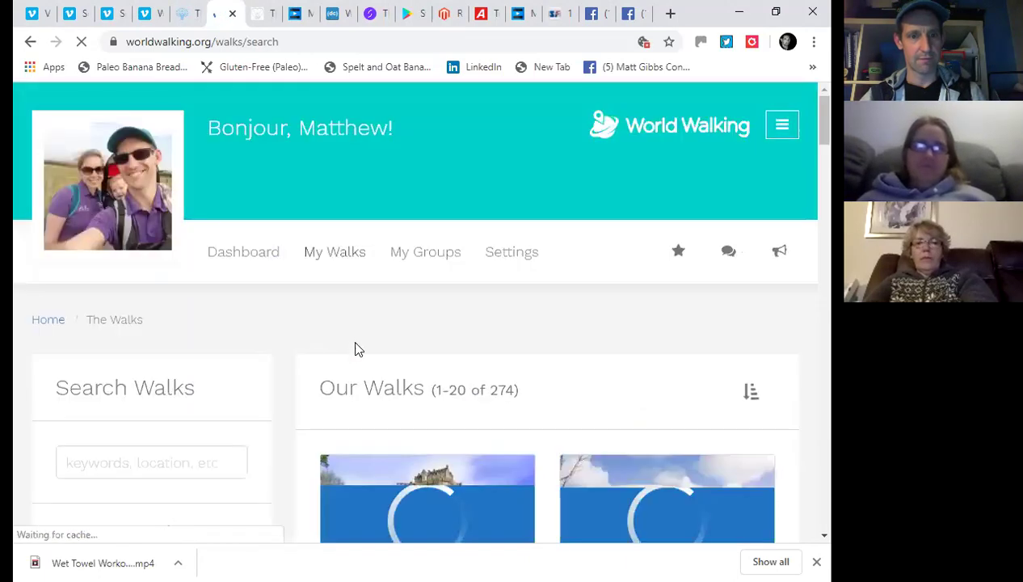
scroll(368, 335, "down", 3)
scroll(372, 346, "down", 2)
scroll(371, 345, "up", 1)
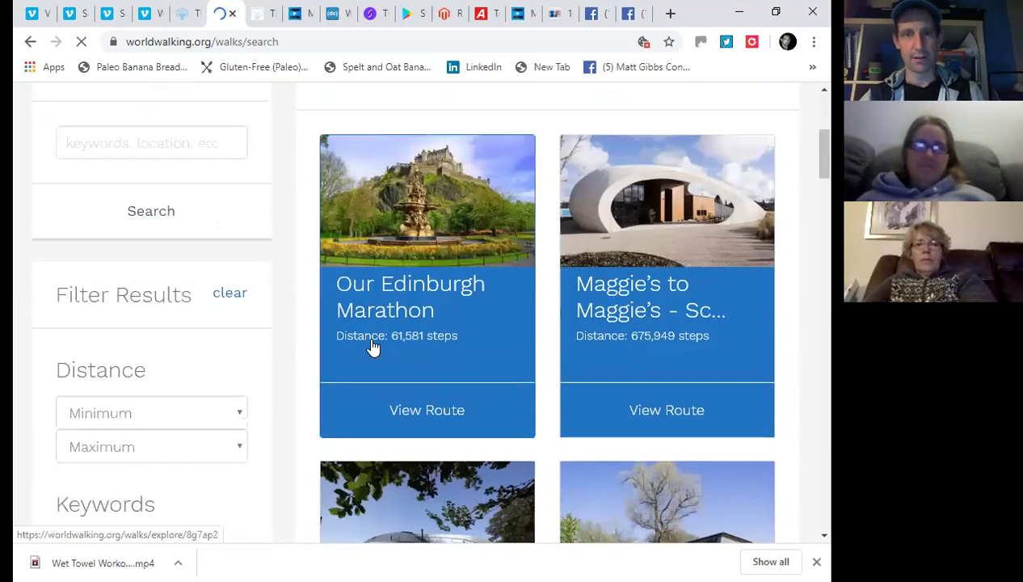
scroll(372, 345, "down", 1)
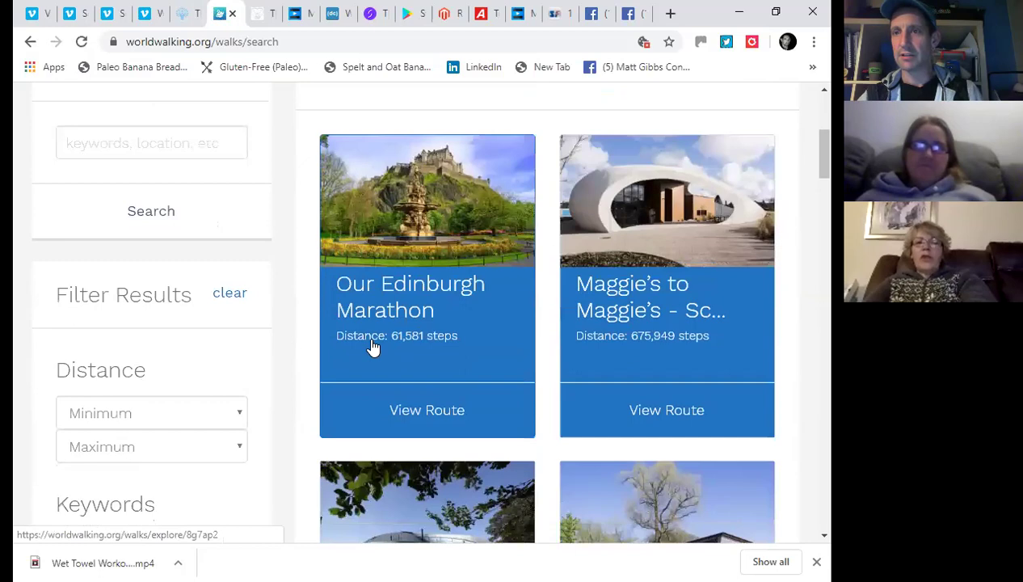
scroll(372, 345, "down", 3)
scroll(372, 346, "up", 2)
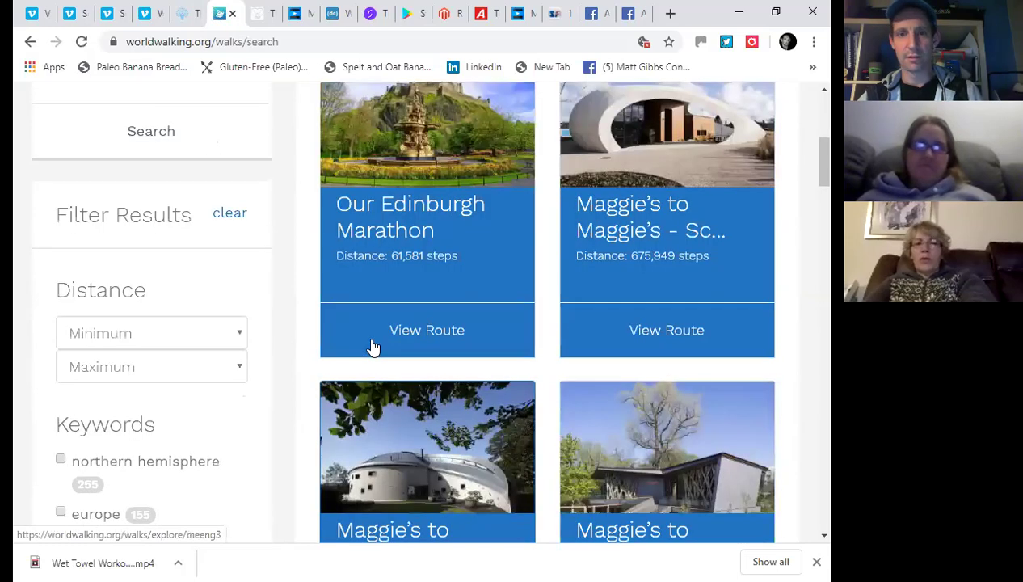
scroll(371, 346, "down", 3)
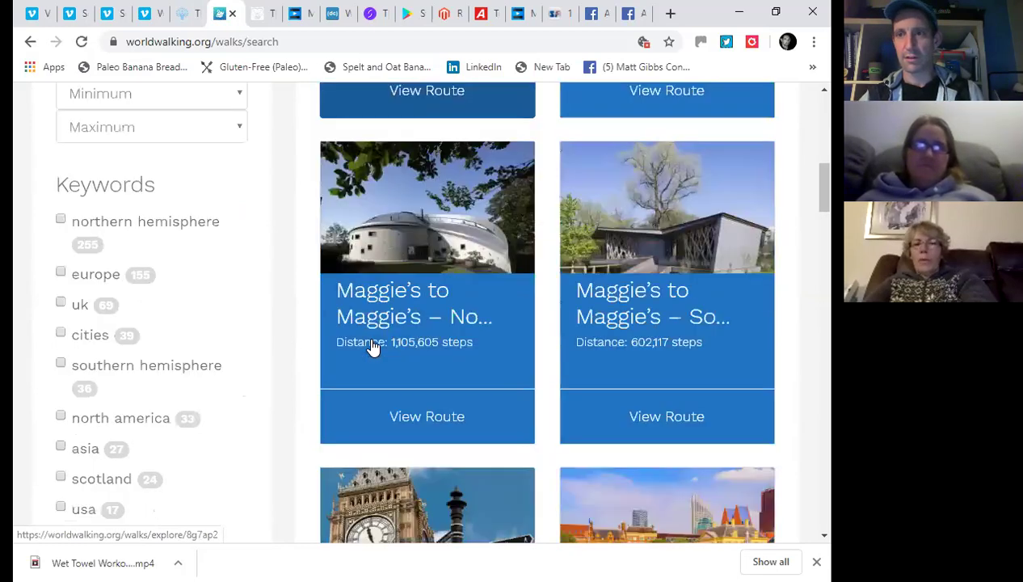
scroll(372, 345, "down", 1)
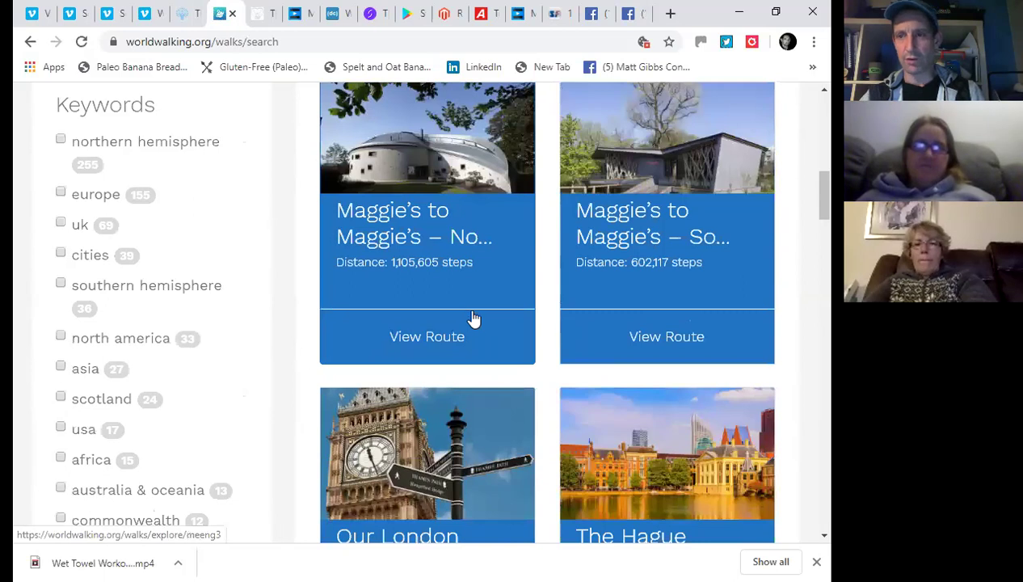
scroll(473, 319, "down", 3)
scroll(474, 320, "down", 2)
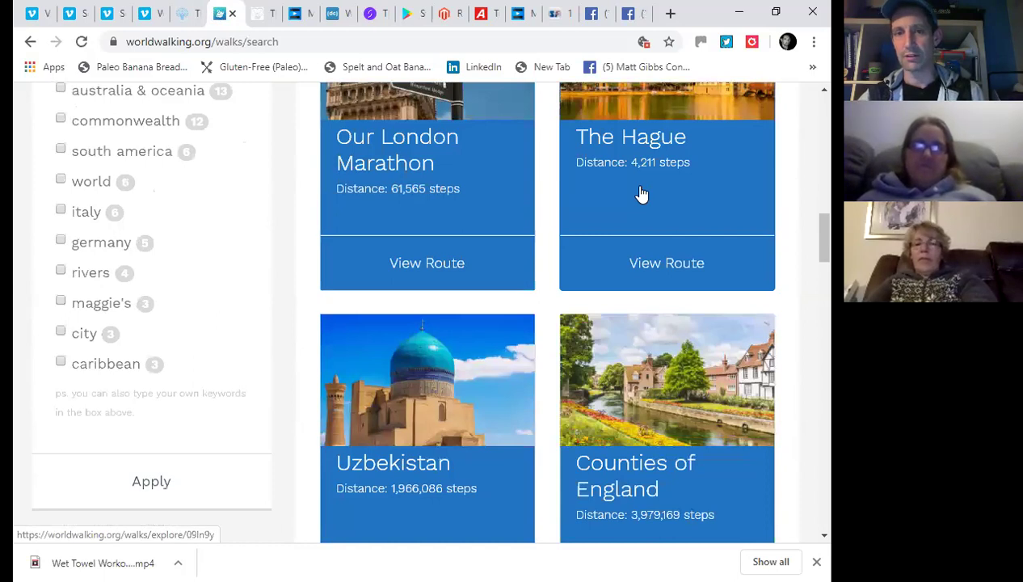
scroll(641, 194, "down", 1)
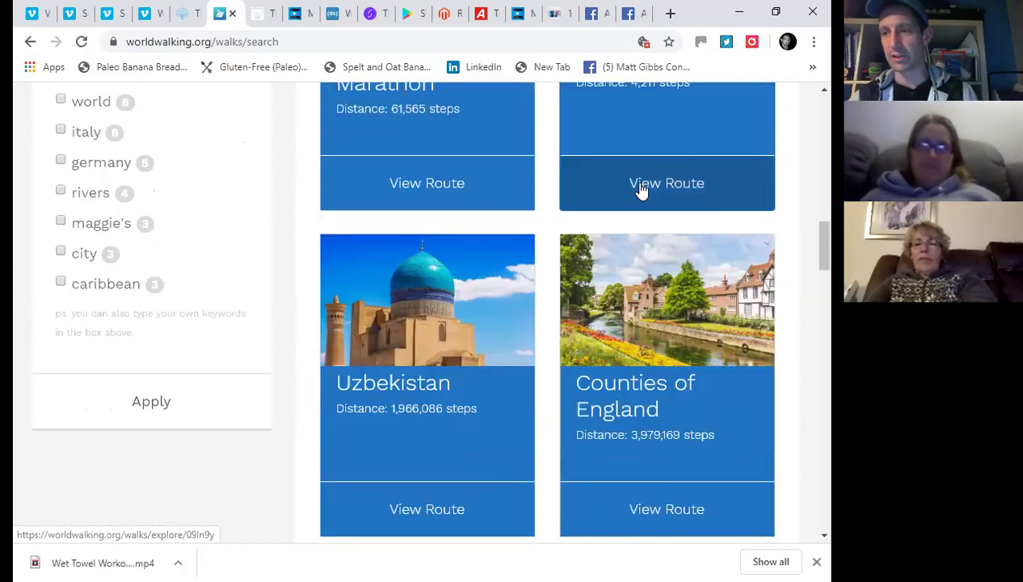
scroll(640, 189, "down", 1)
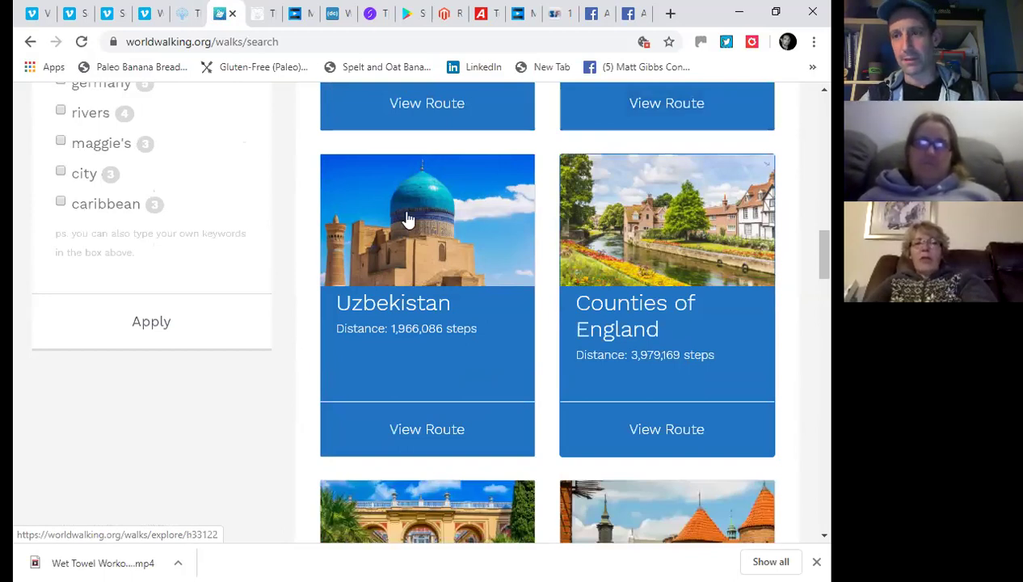
scroll(408, 220, "down", 1)
scroll(430, 224, "down", 3)
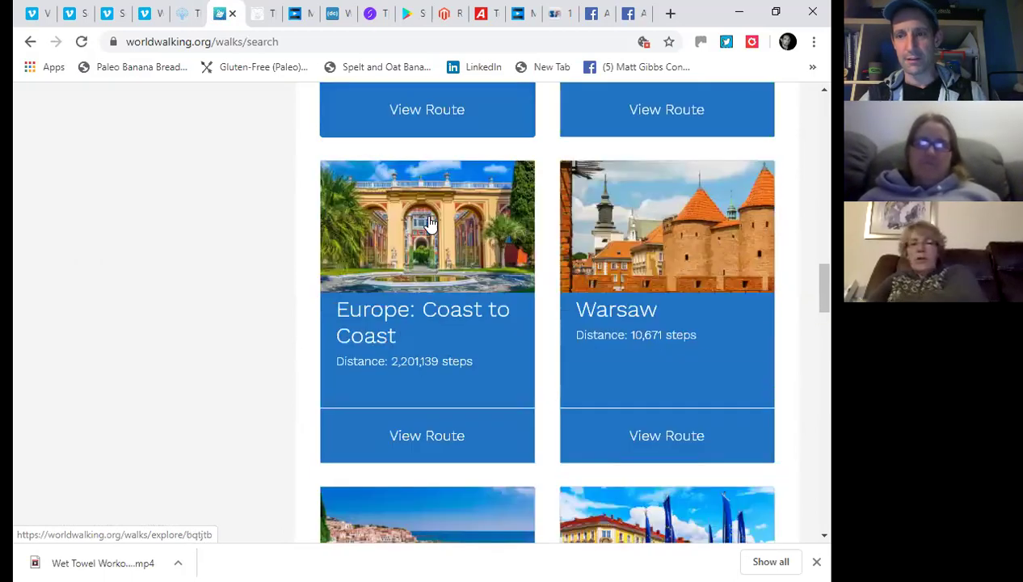
scroll(430, 224, "down", 1)
scroll(430, 224, "up", 1)
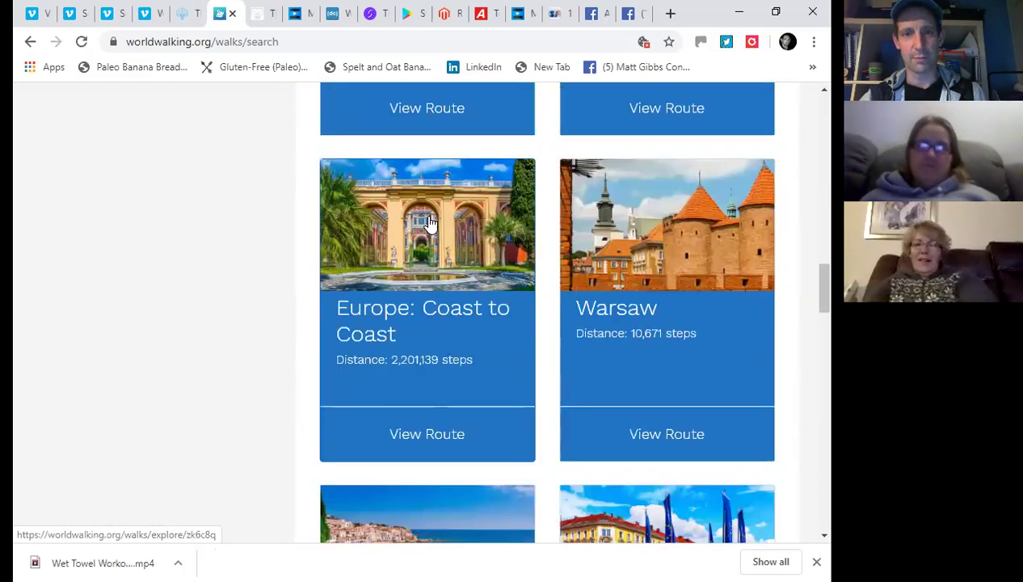
scroll(460, 273, "up", 3)
scroll(460, 274, "down", 4)
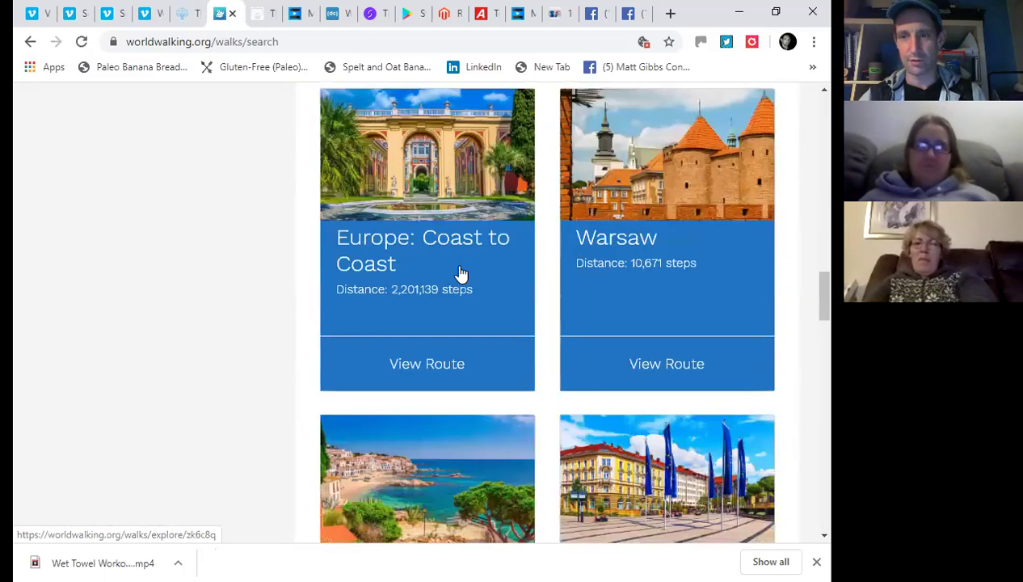
scroll(461, 275, "down", 1)
scroll(460, 275, "down", 3)
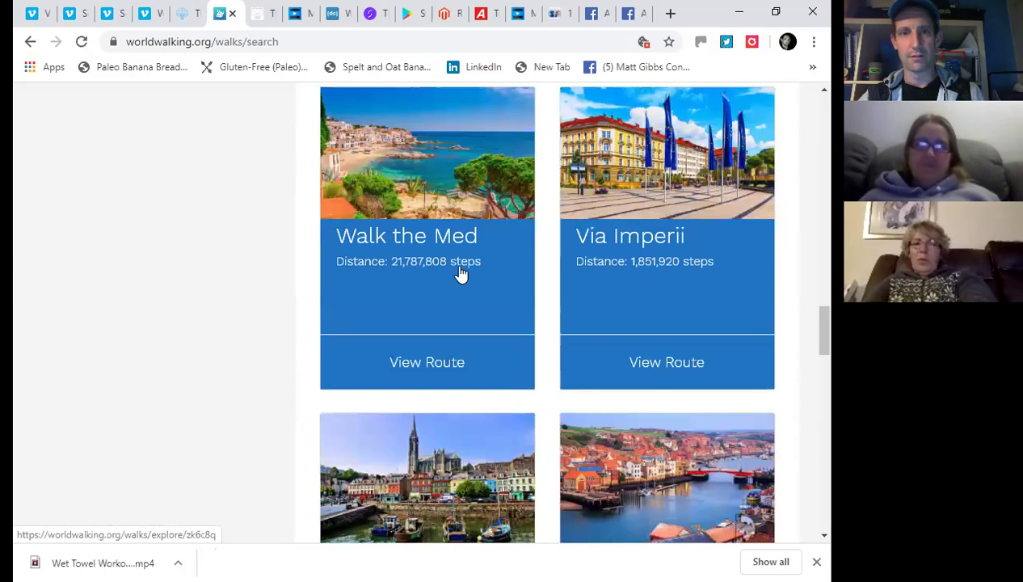
scroll(460, 275, "down", 1)
scroll(461, 275, "down", 2)
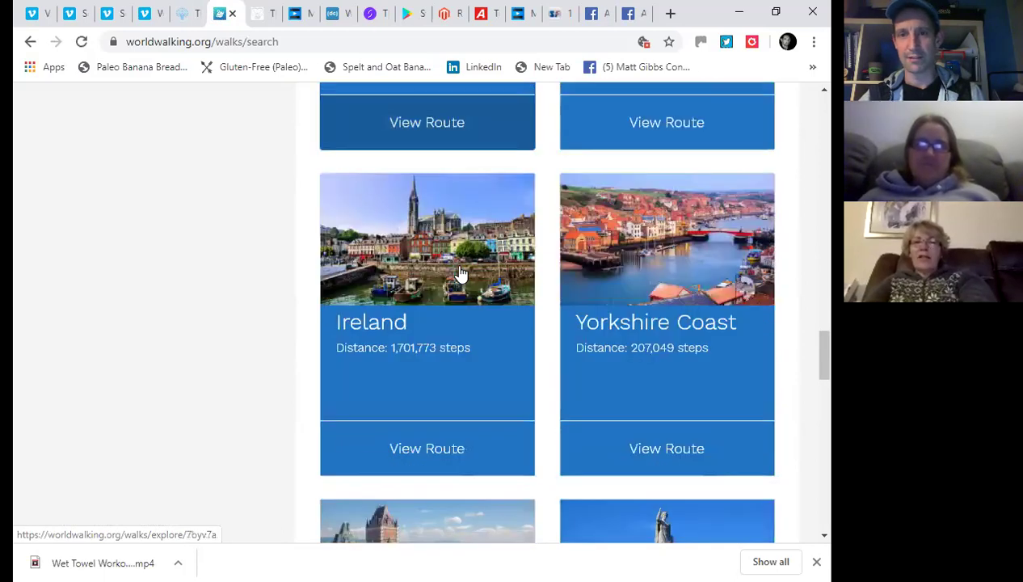
scroll(461, 274, "down", 3)
scroll(460, 275, "down", 1)
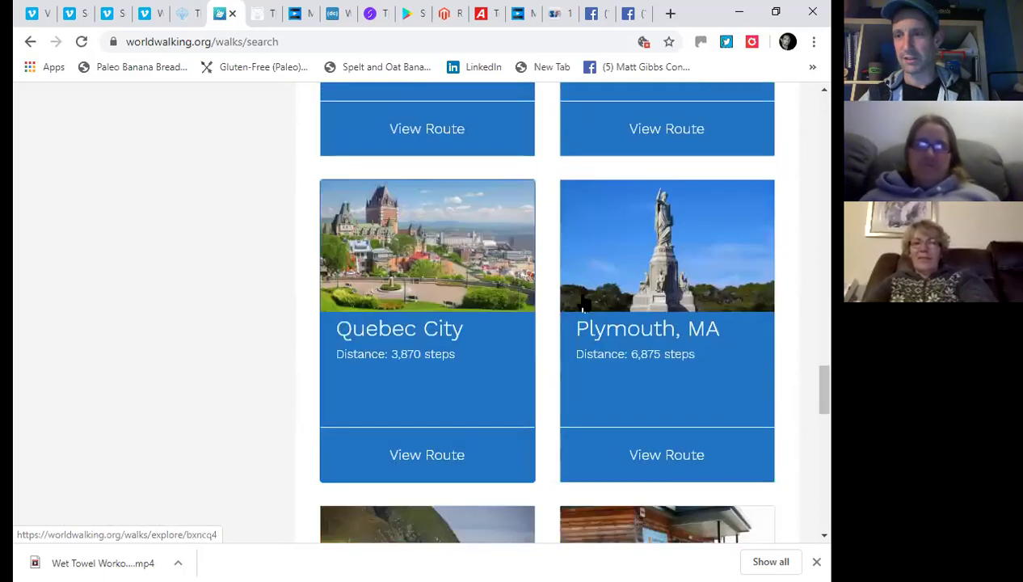
scroll(461, 281, "down", 2)
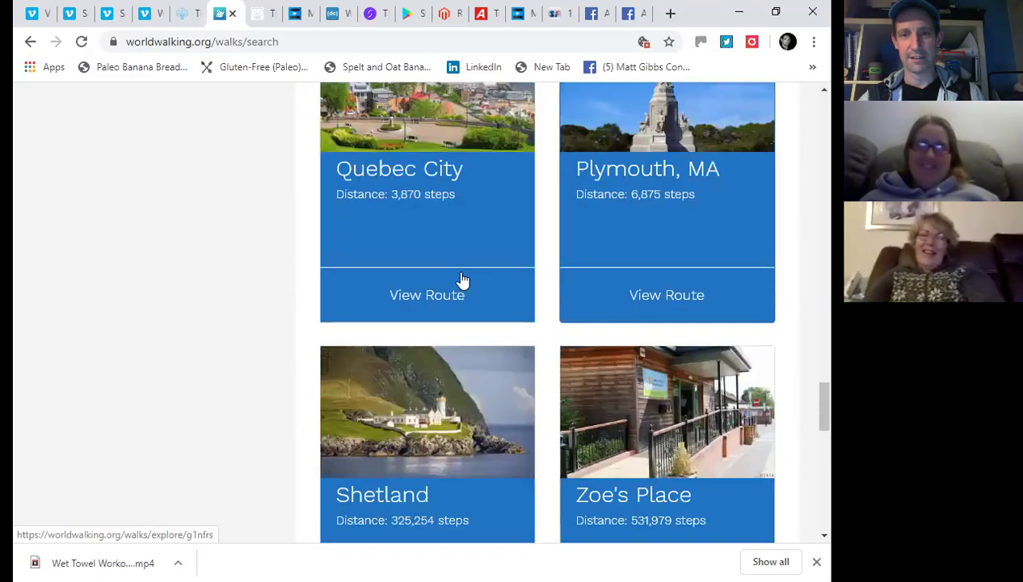
scroll(463, 279, "down", 2)
scroll(463, 279, "down", 1)
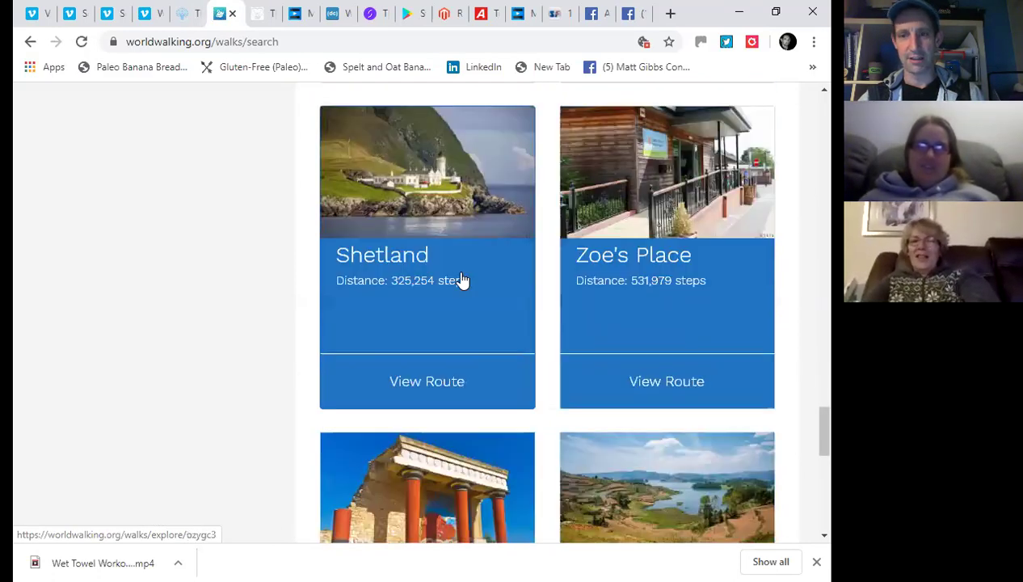
scroll(463, 279, "down", 2)
scroll(461, 281, "down", 3)
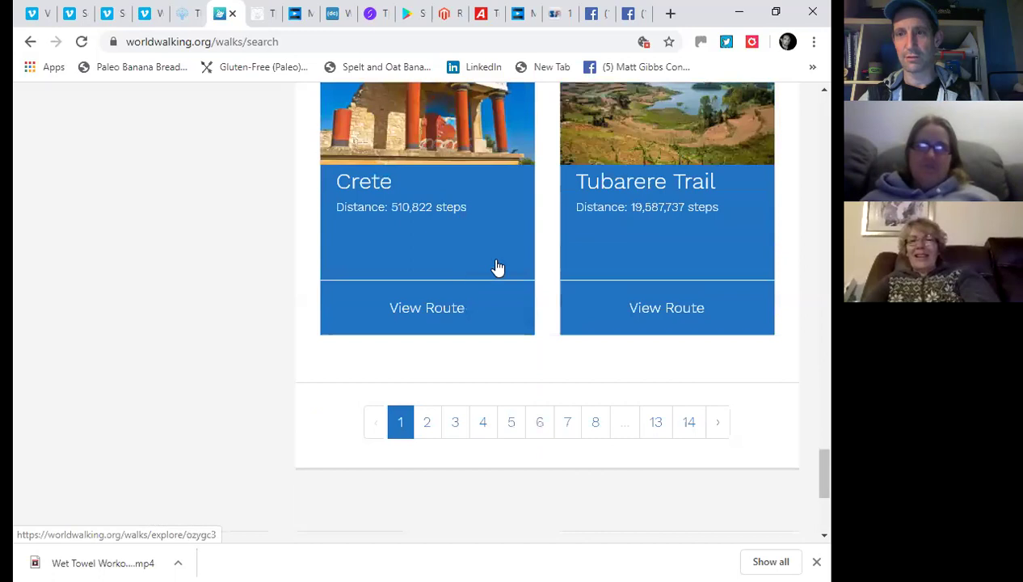
scroll(497, 265, "down", 2)
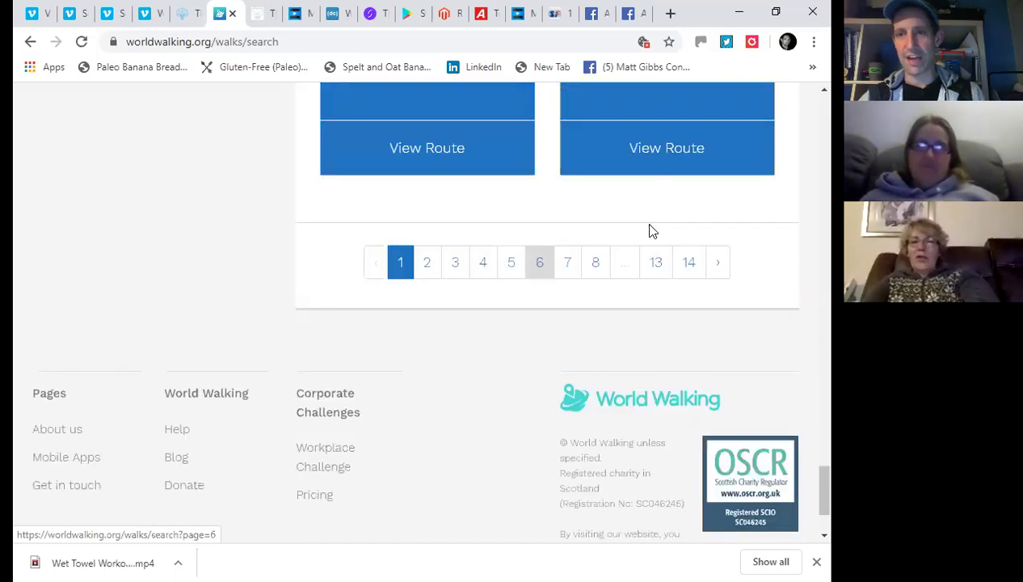
scroll(426, 248, "up", 3)
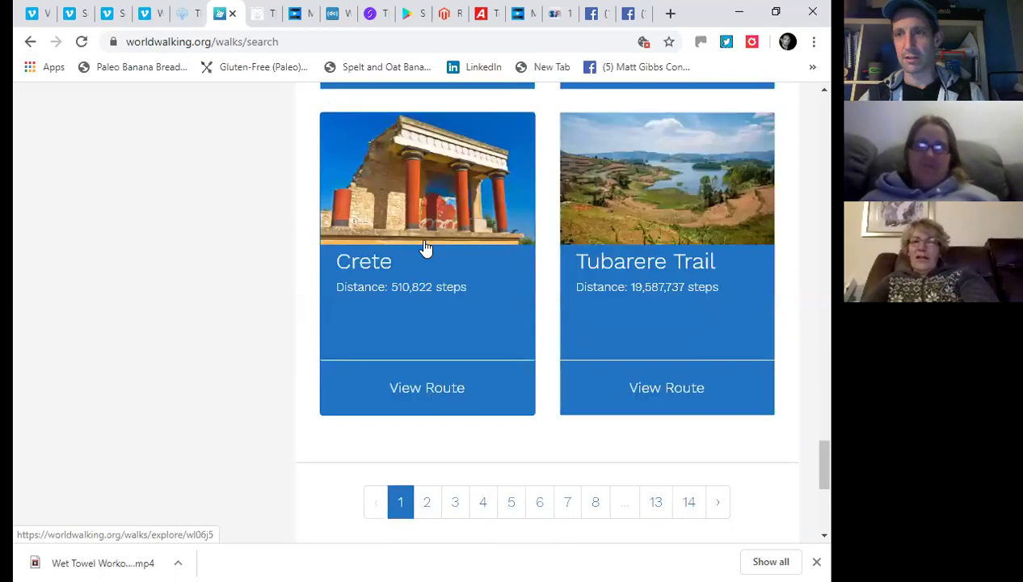
scroll(426, 248, "down", 1)
scroll(426, 247, "up", 6)
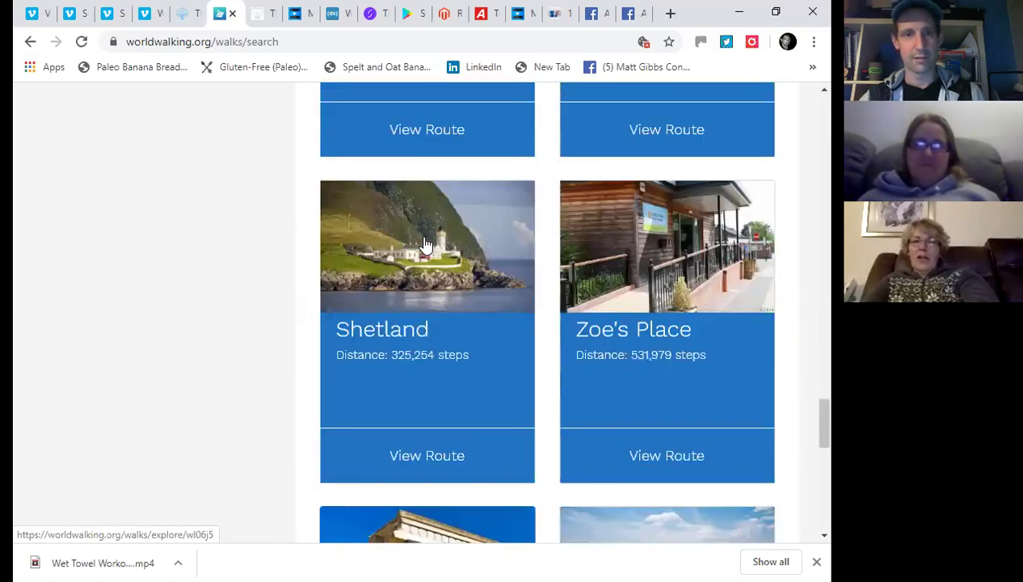
scroll(426, 242, "up", 6)
scroll(425, 243, "up", 6)
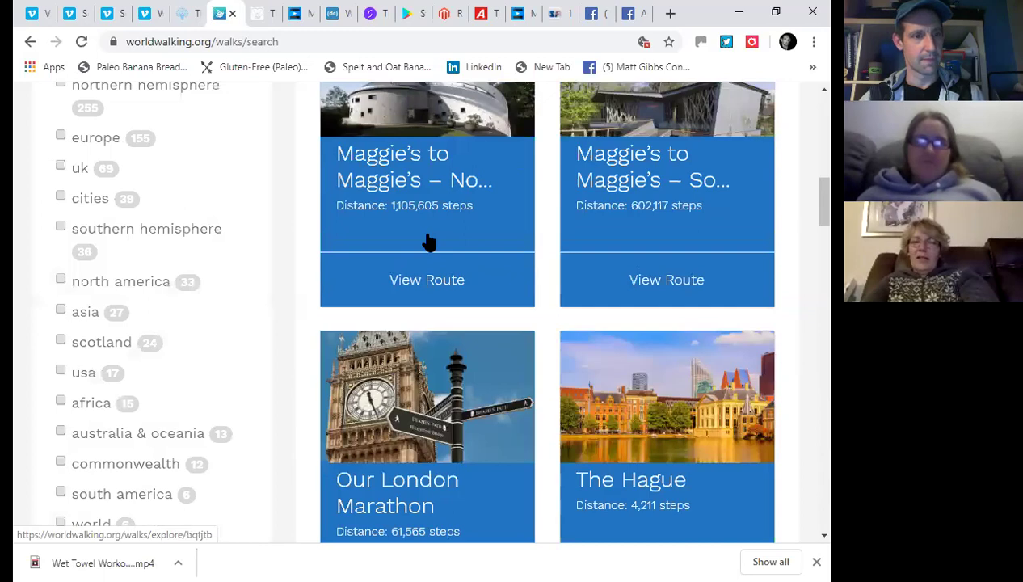
scroll(429, 242, "up", 2)
scroll(103, 275, "down", 2)
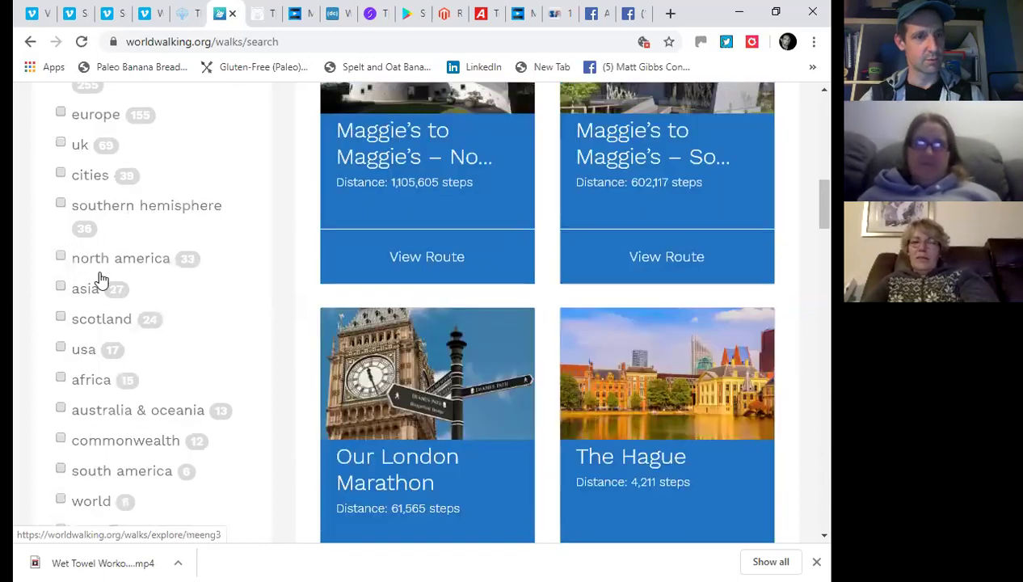
scroll(103, 278, "down", 3)
scroll(101, 352, "down", 1)
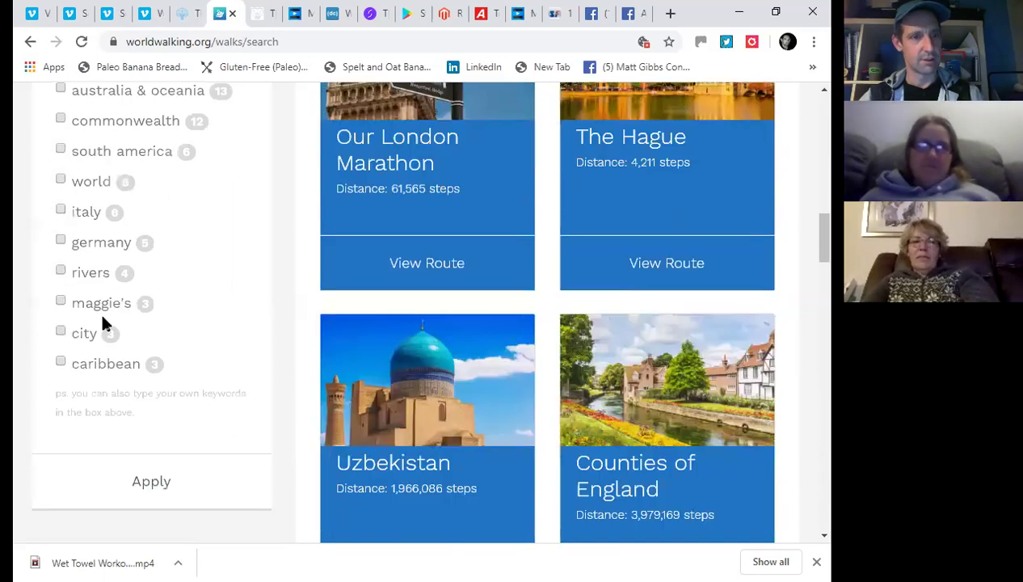
scroll(119, 249, "up", 2)
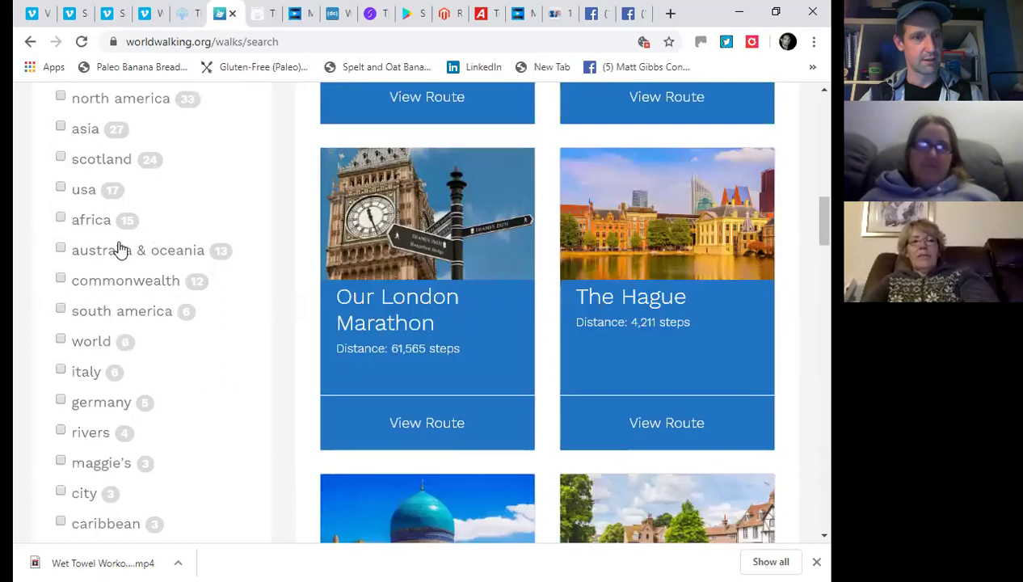
scroll(119, 248, "up", 1)
scroll(118, 248, "up", 1)
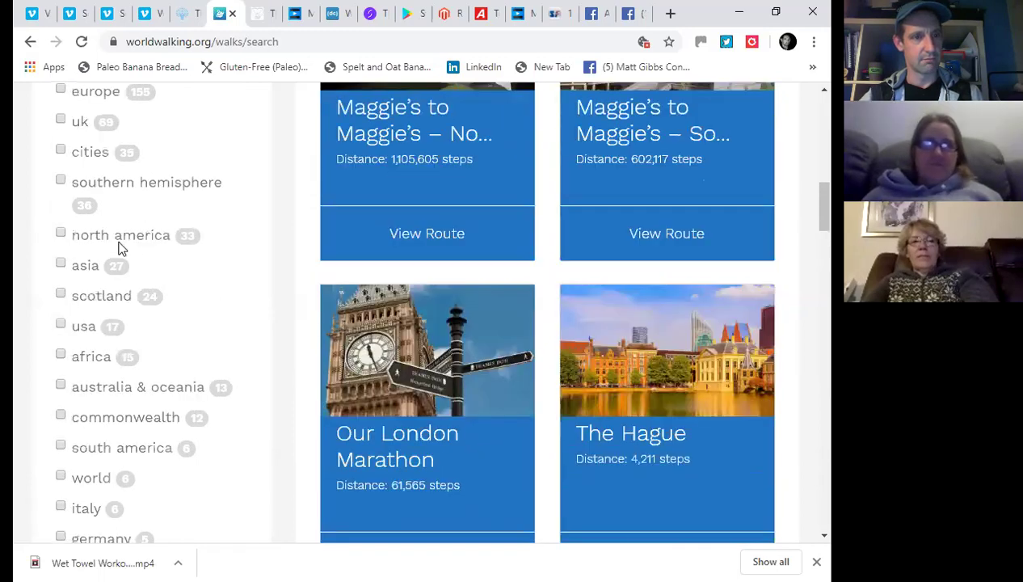
scroll(119, 249, "up", 1)
scroll(119, 249, "up", 1)
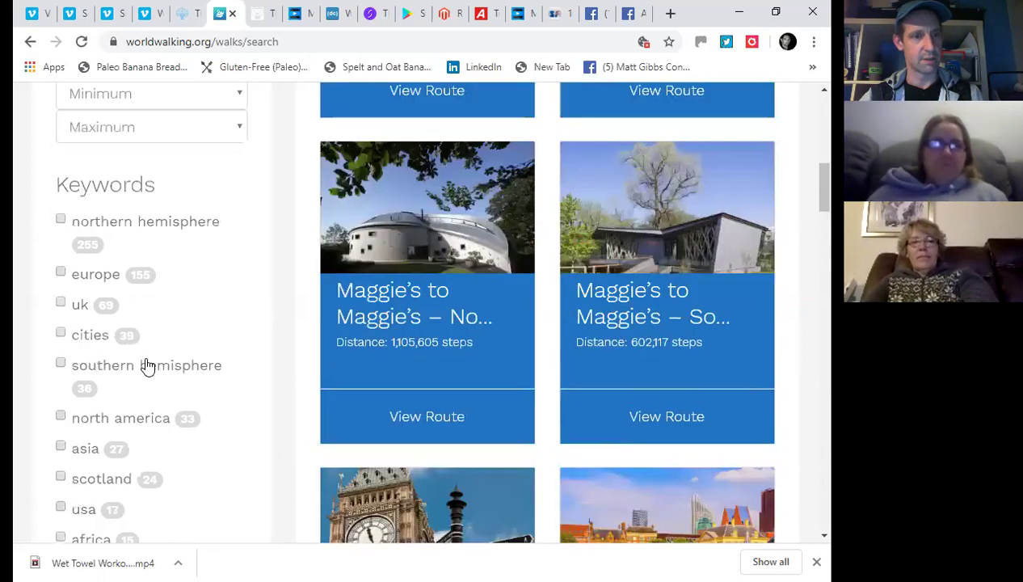
scroll(147, 365, "up", 1)
scroll(143, 304, "up", 5)
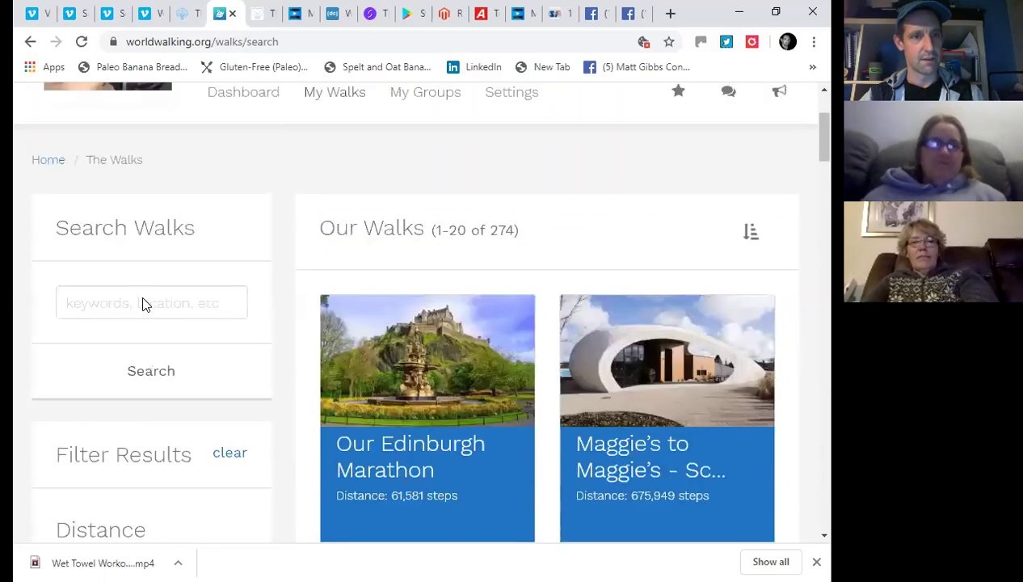
scroll(242, 248, "up", 2)
Go back to the dashboard and review 57,842 steps walked, the empty bank, medals and the activity feed
left_click(243, 254)
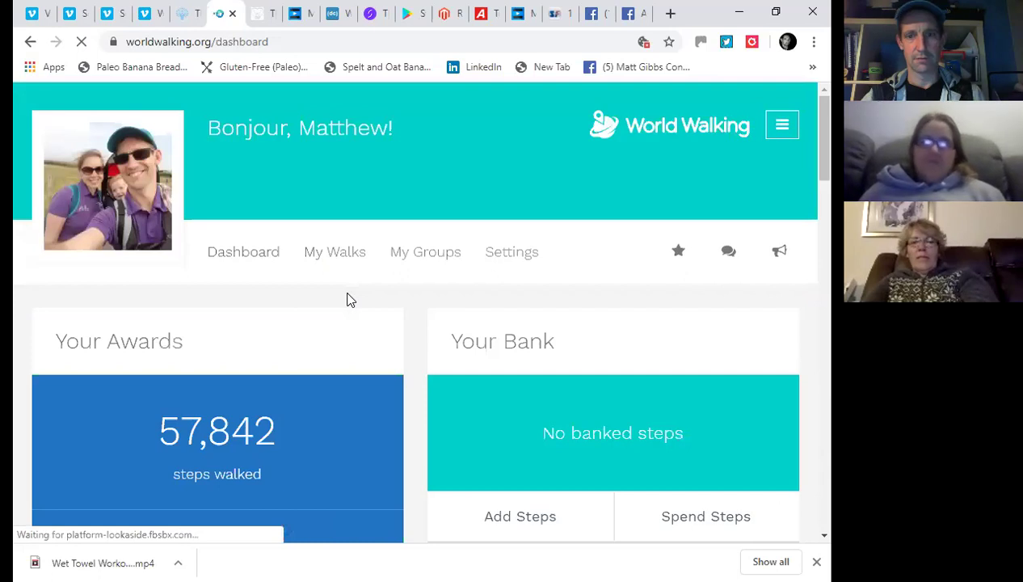
scroll(335, 291, "down", 3)
scroll(434, 327, "down", 2)
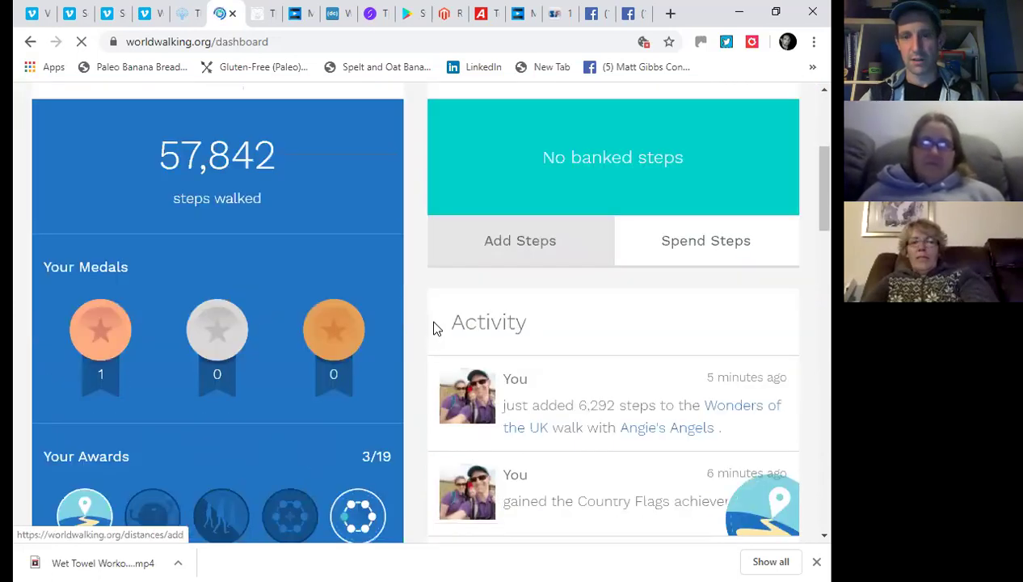
scroll(566, 313, "up", 1)
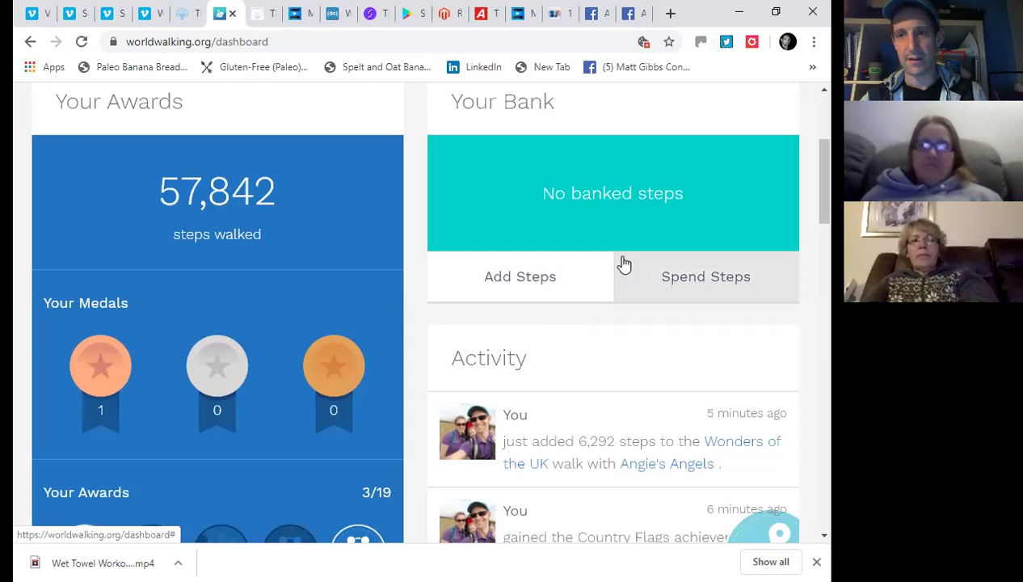
scroll(618, 265, "down", 2)
scroll(614, 263, "up", 1)
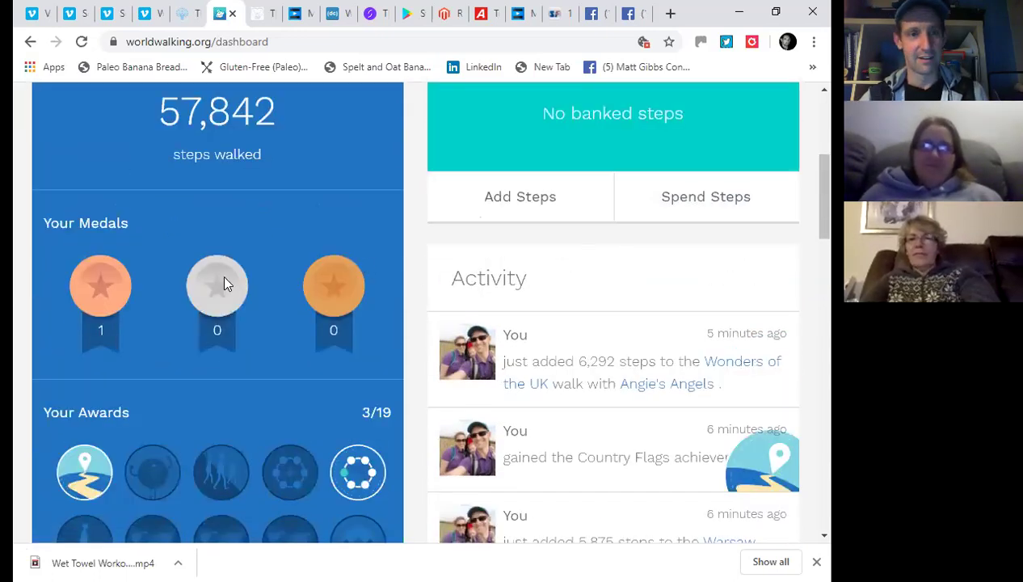
scroll(273, 287, "down", 1)
scroll(272, 287, "up", 5)
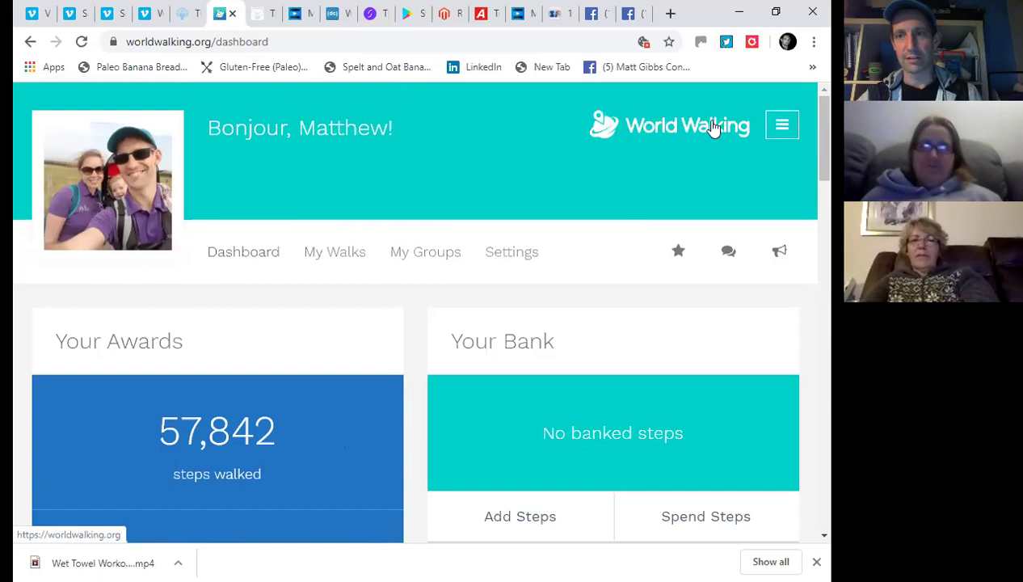
scroll(380, 226, "down", 1)
scroll(379, 227, "down", 2)
scroll(375, 226, "up", 3)
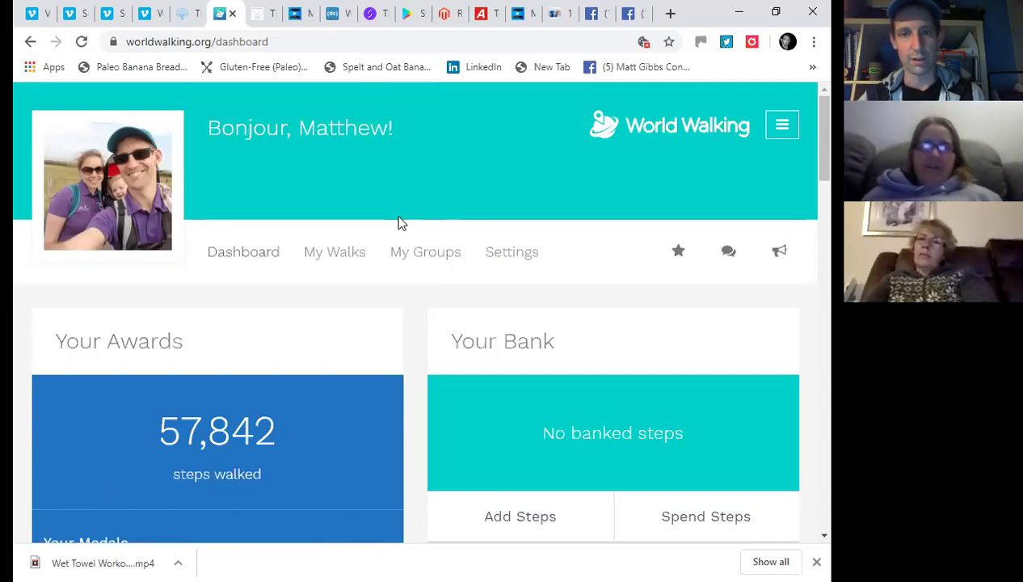
scroll(402, 224, "down", 2)
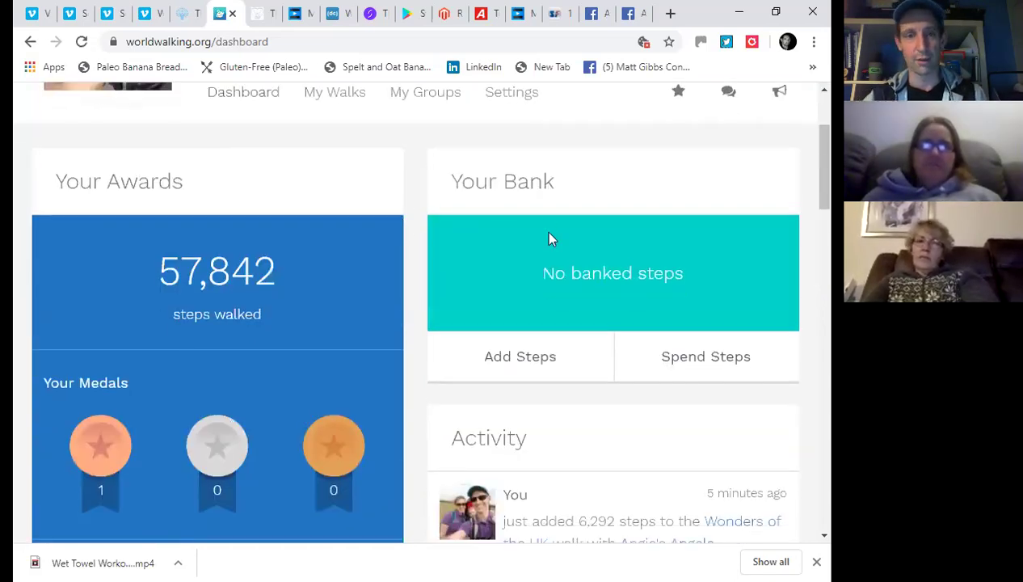
scroll(547, 237, "down", 3)
scroll(547, 235, "up", 2)
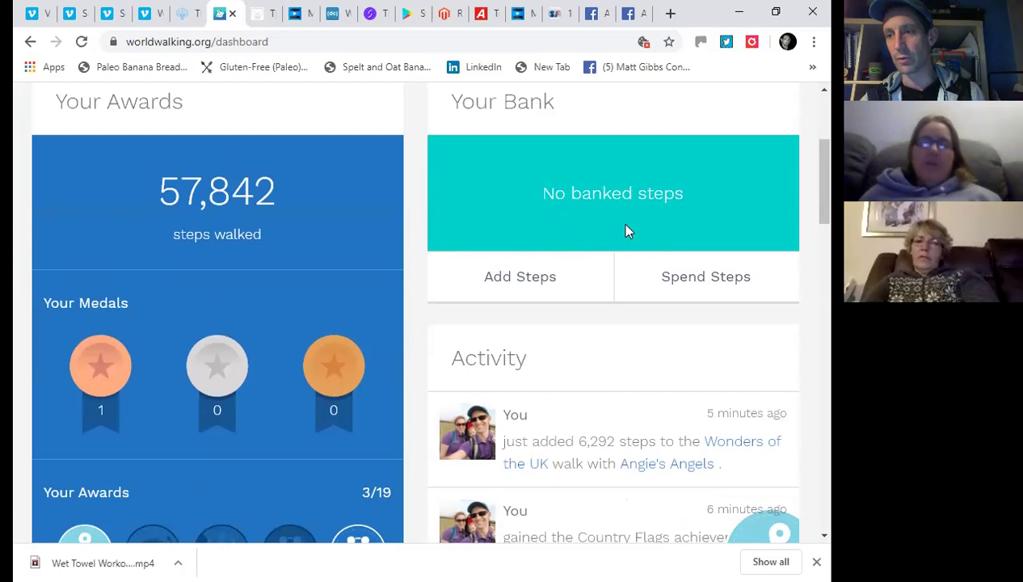
scroll(607, 231, "down", 4)
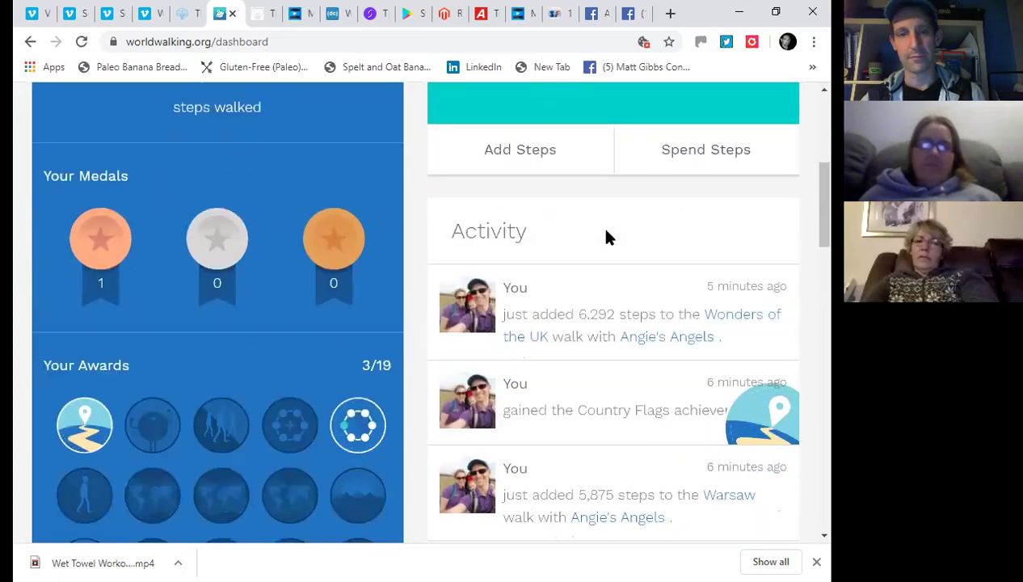
scroll(606, 235, "up", 1)
scroll(606, 230, "up", 1)
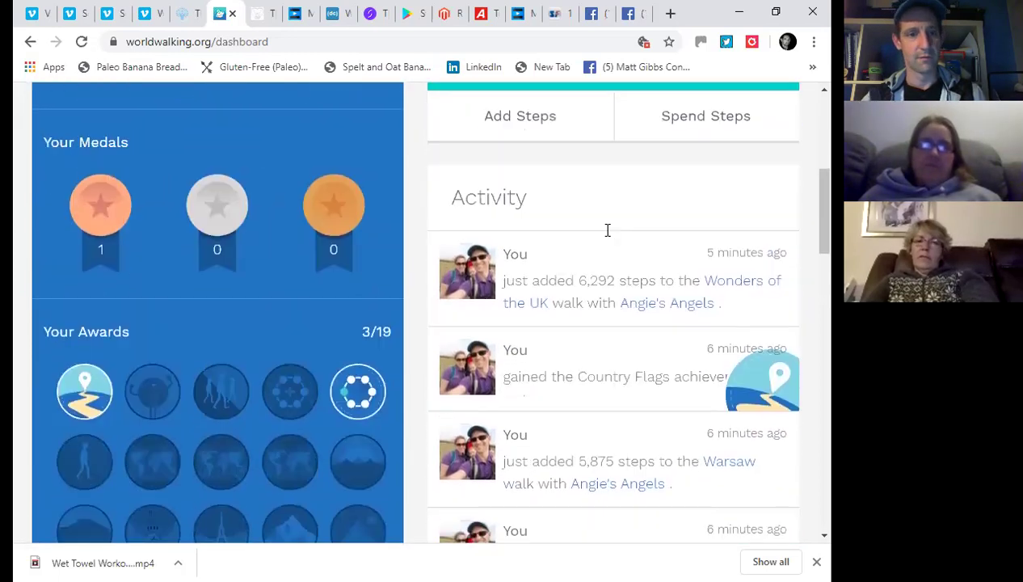
scroll(604, 228, "down", 1)
mouse_move(364, 309)
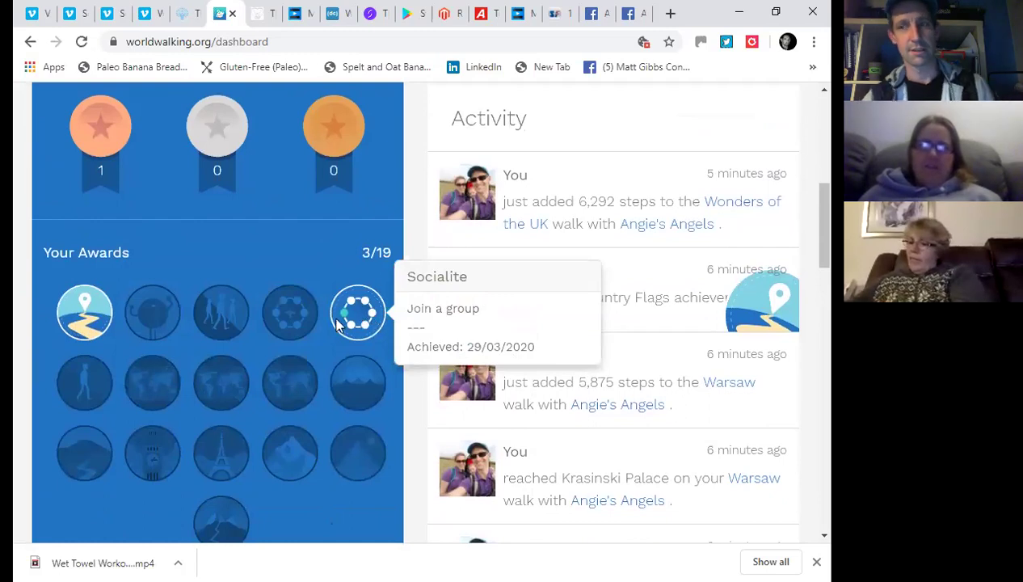
mouse_move(173, 323)
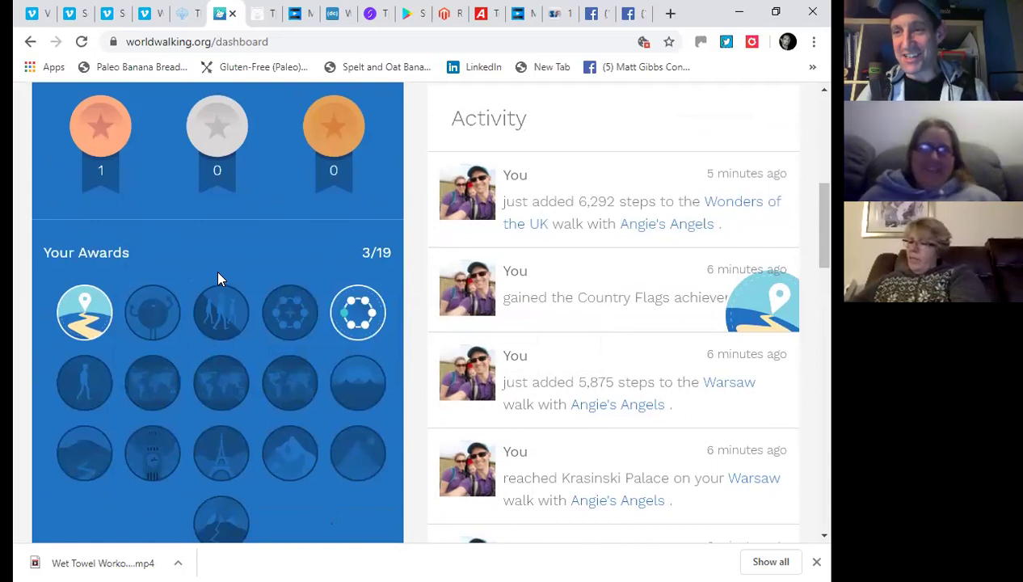
scroll(199, 339, "up", 5)
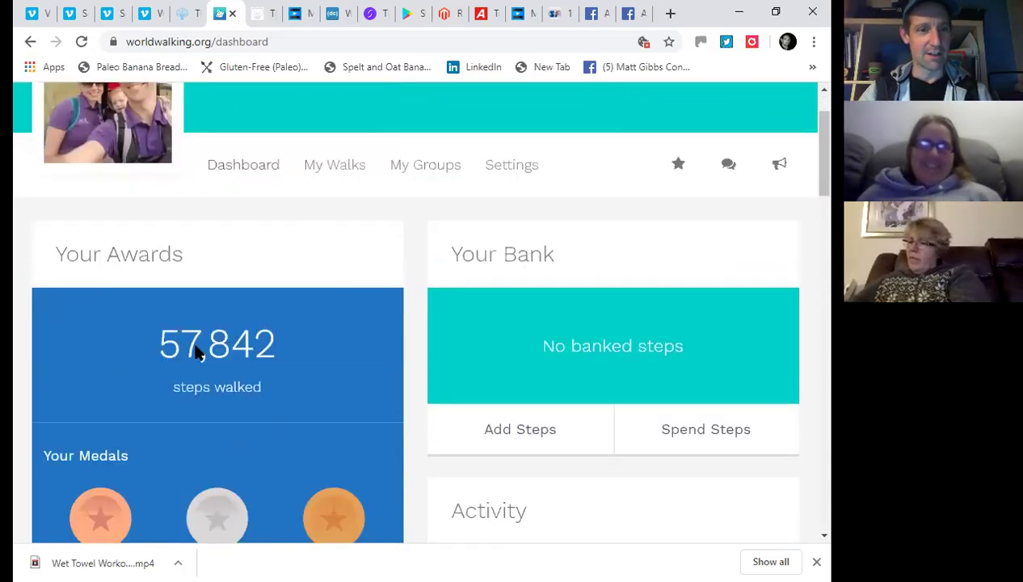
scroll(198, 350, "down", 1)
mouse_move(212, 318)
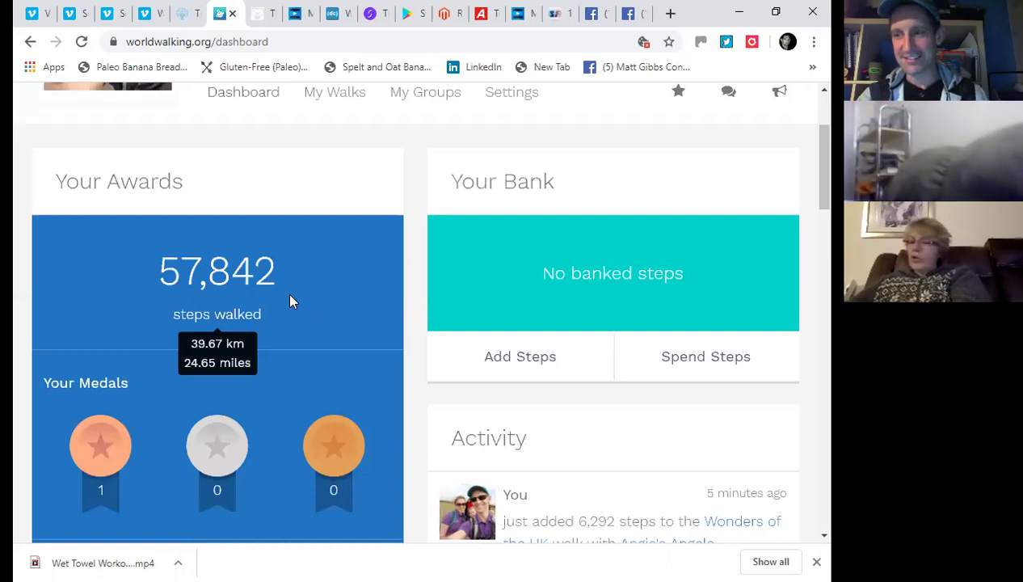
scroll(293, 342, "down", 3)
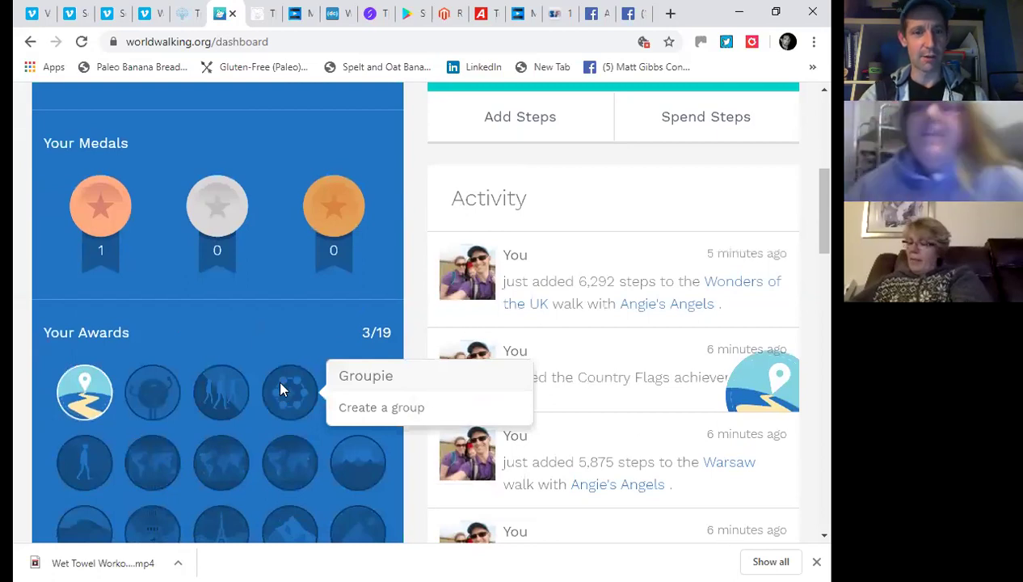
scroll(263, 329, "up", 2)
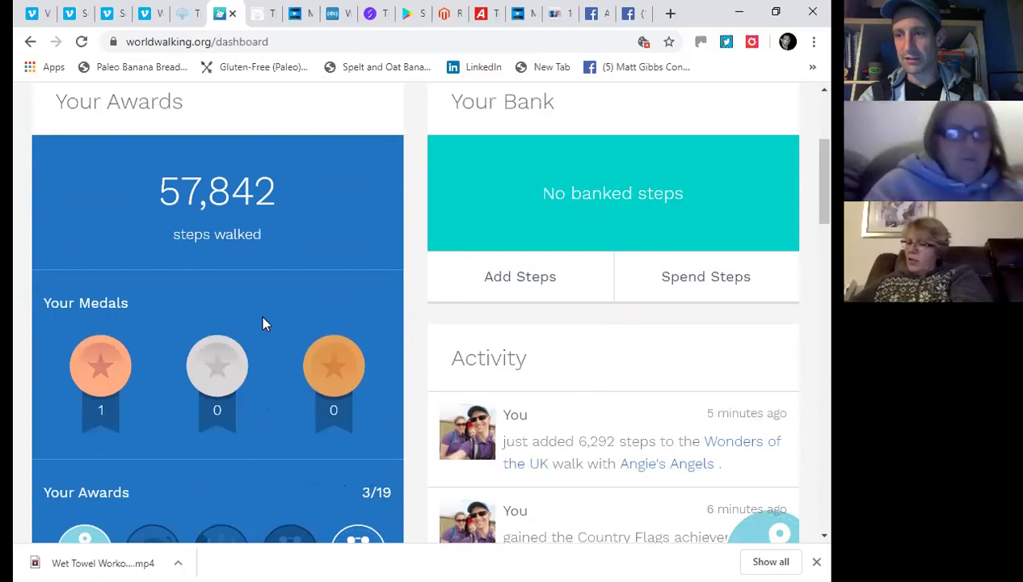
scroll(281, 362, "down", 2)
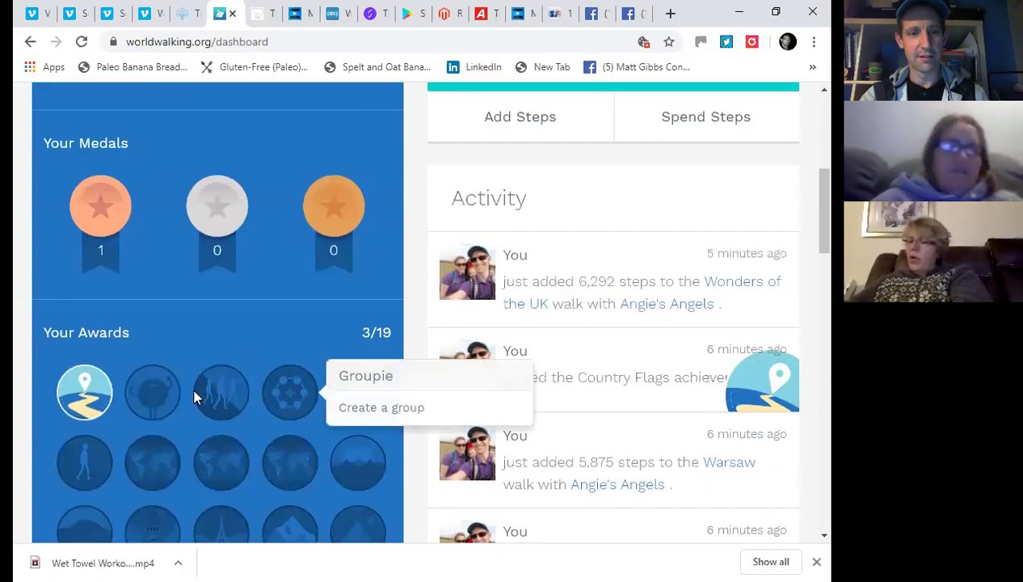
mouse_move(205, 391)
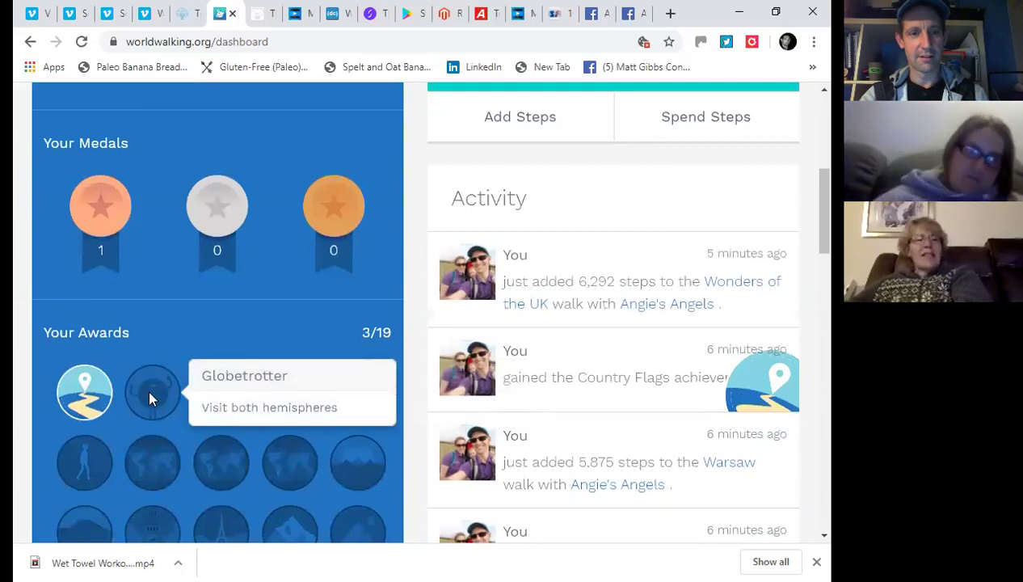
scroll(194, 359, "down", 1)
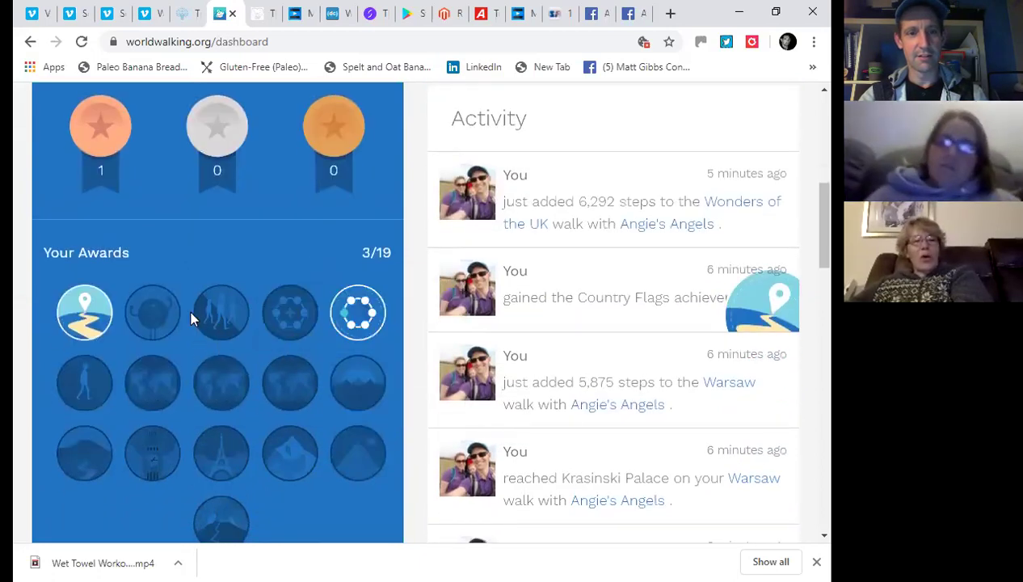
mouse_move(139, 323)
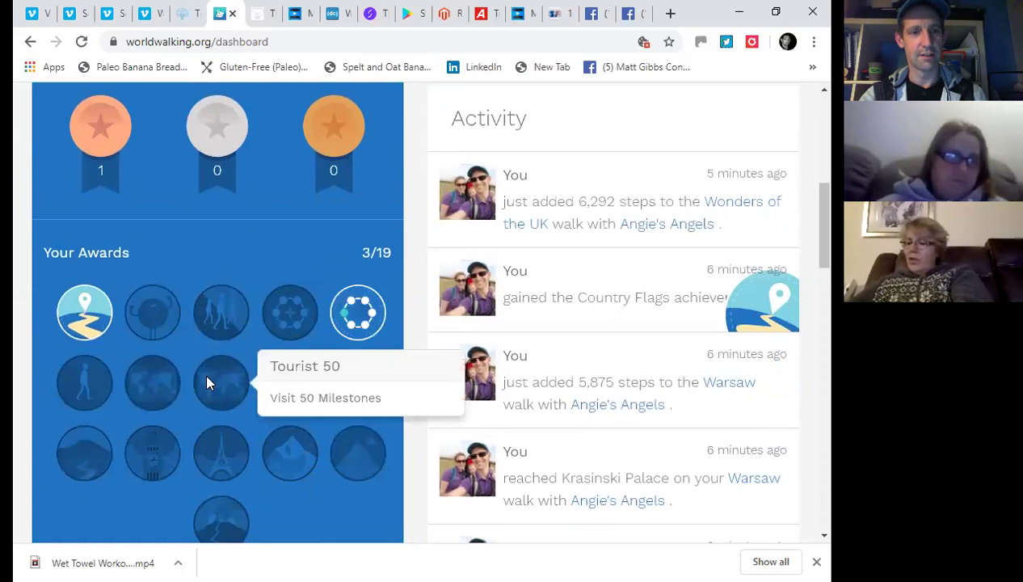
mouse_move(162, 388)
mouse_move(100, 374)
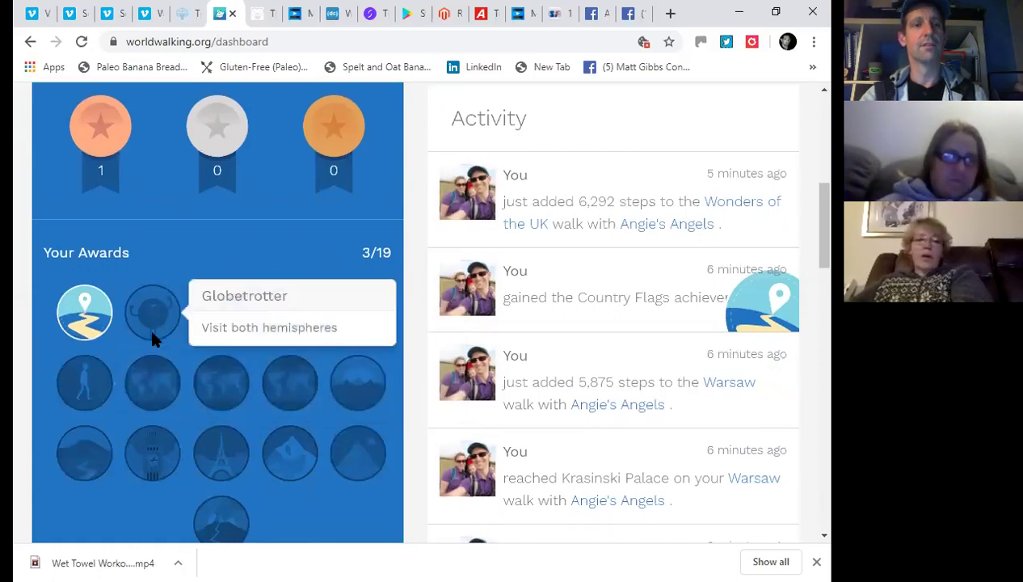
scroll(152, 338, "down", 1)
scroll(155, 338, "up", 6)
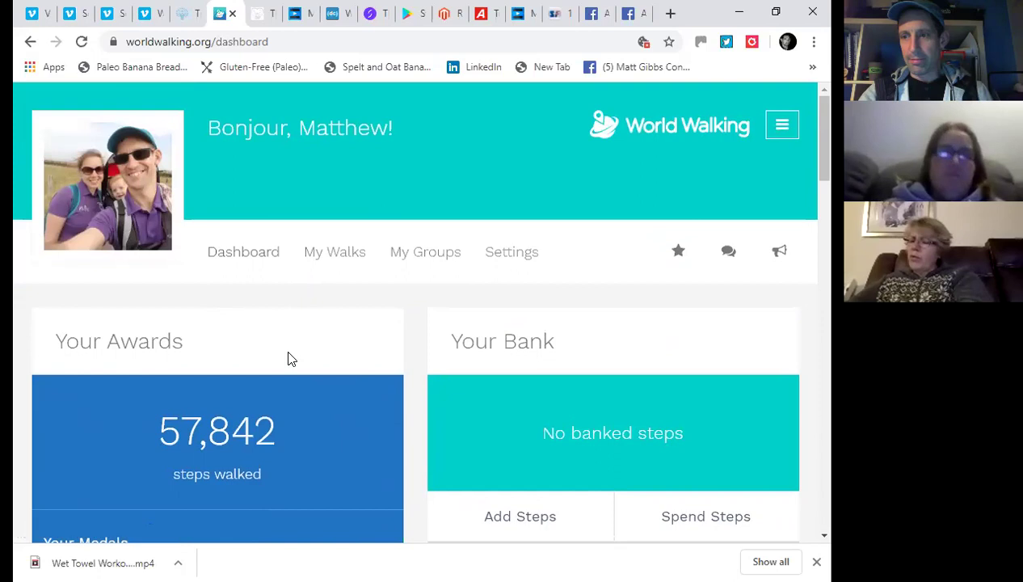
scroll(289, 358, "down", 3)
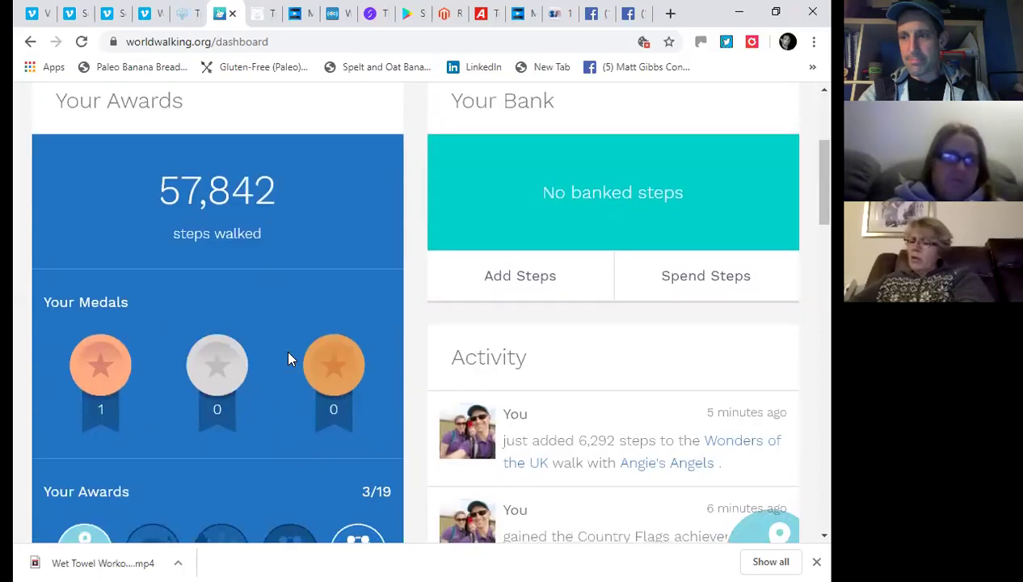
scroll(288, 353, "down", 2)
scroll(284, 346, "down", 2)
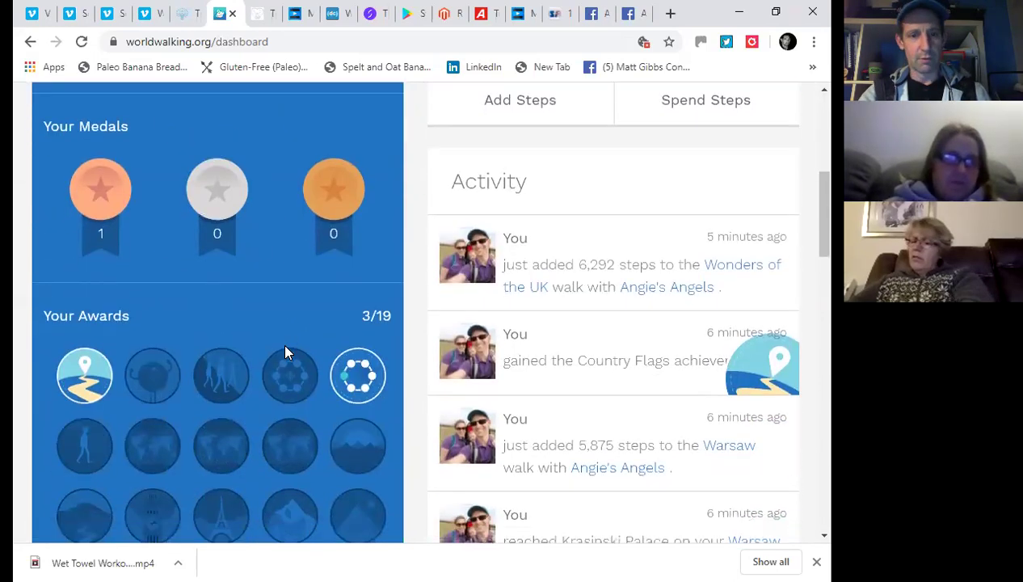
scroll(284, 352, "up", 2)
scroll(284, 353, "up", 5)
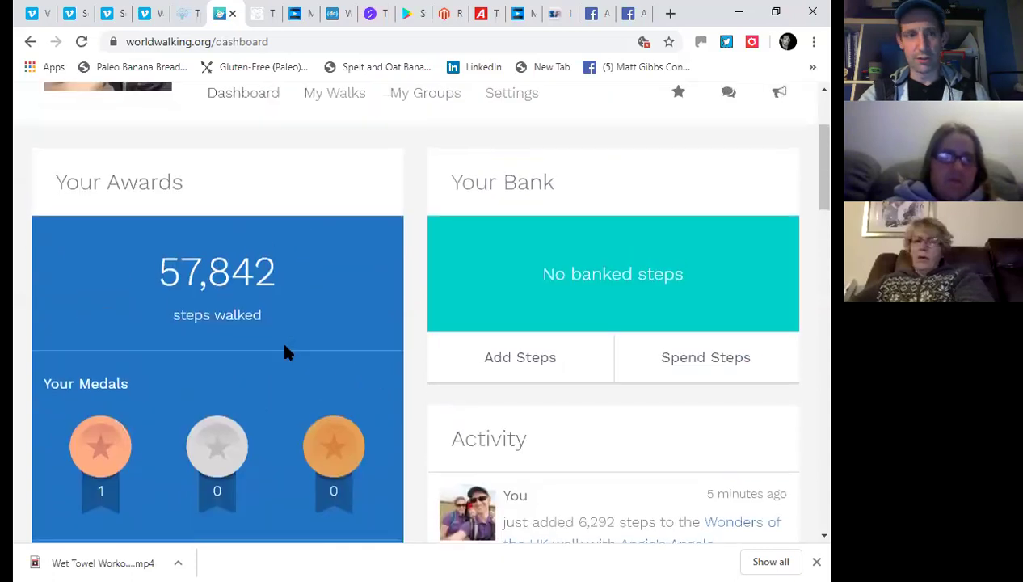
Browse My Walks: Ireland at 43%, Wonders of the UK, and Warsaw at 93%
left_click(336, 261)
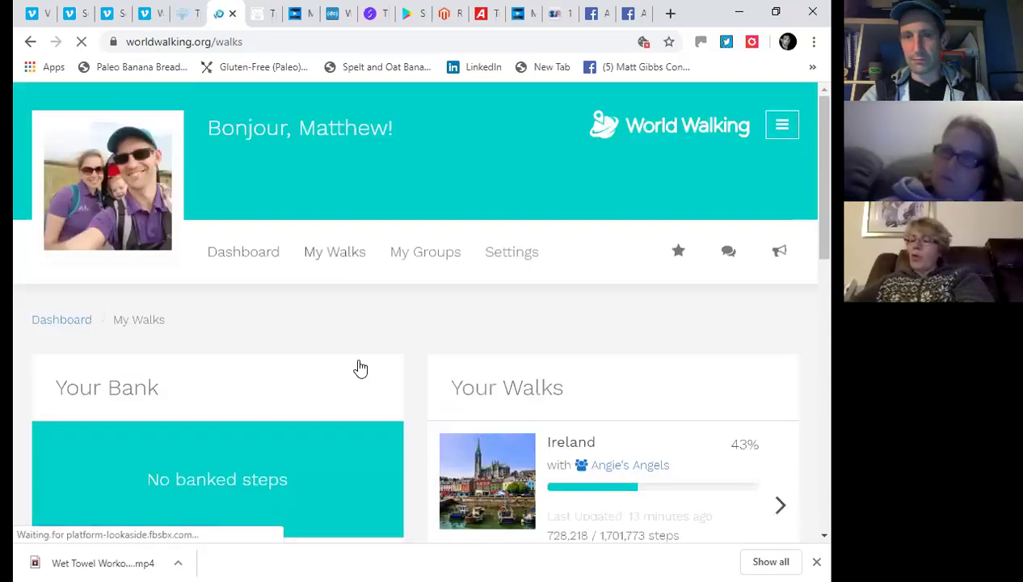
scroll(358, 369, "down", 3)
scroll(361, 368, "down", 3)
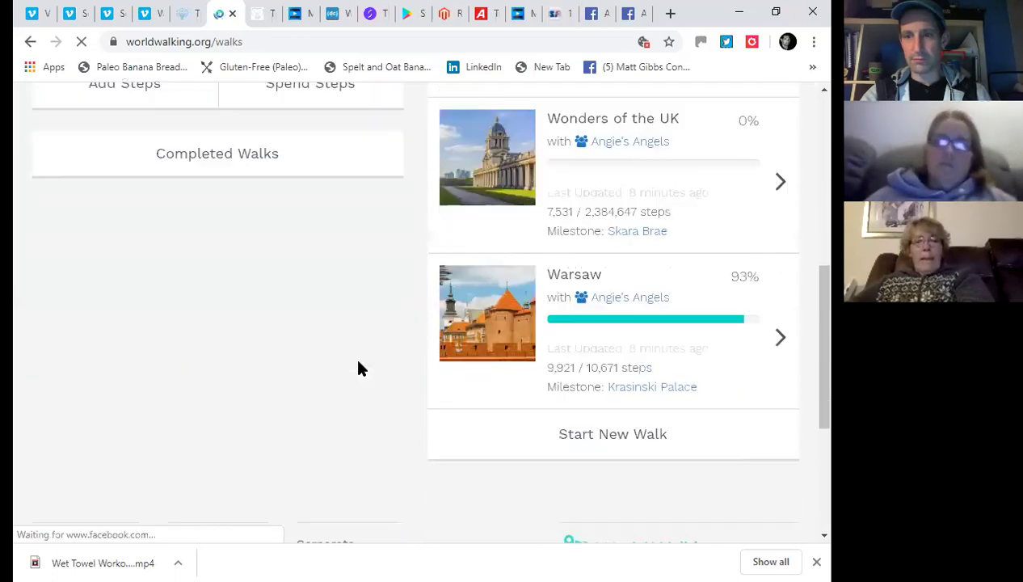
scroll(361, 368, "up", 3)
scroll(246, 381, "down", 5)
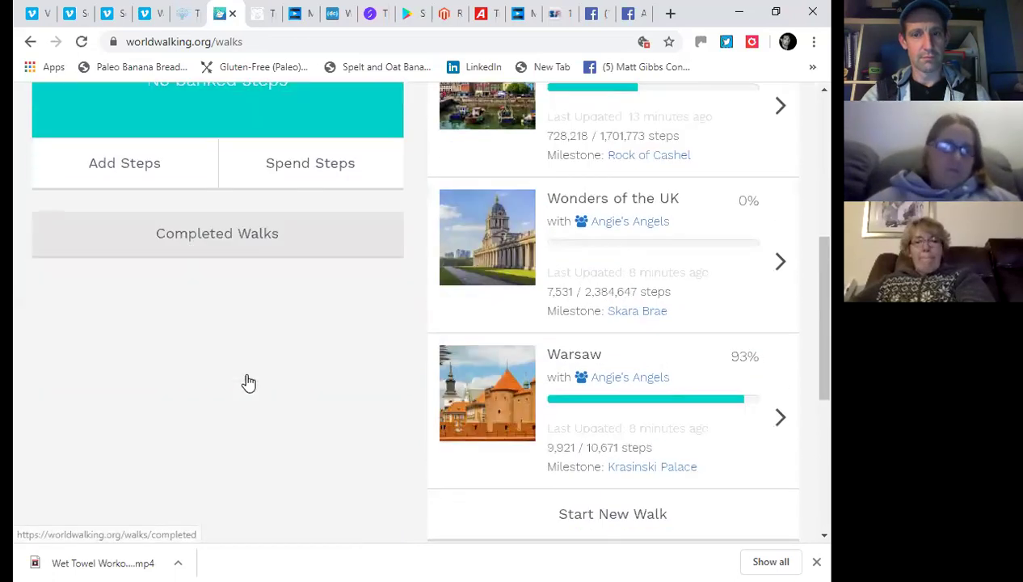
scroll(565, 342, "up", 2)
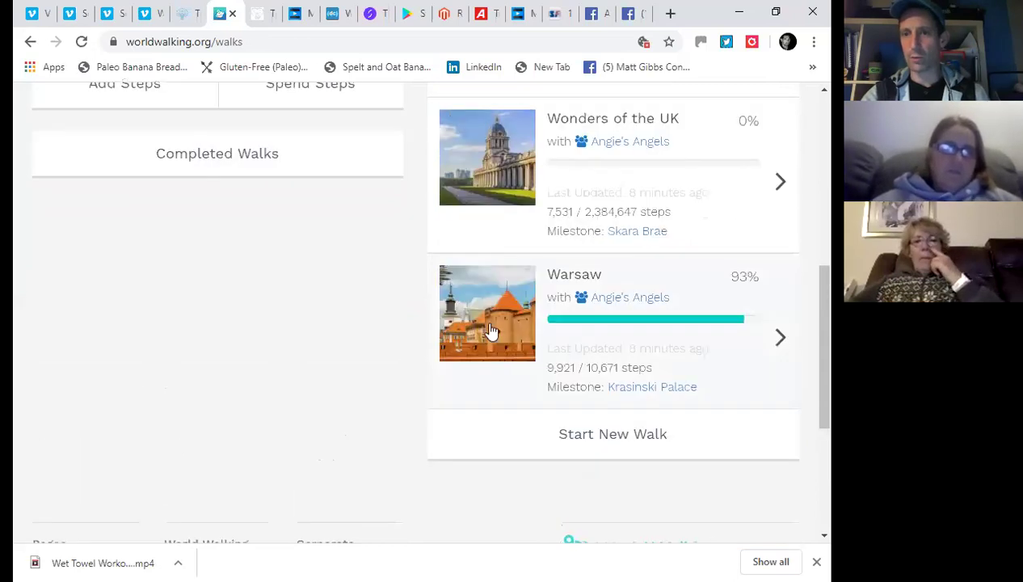
scroll(512, 356, "down", 4)
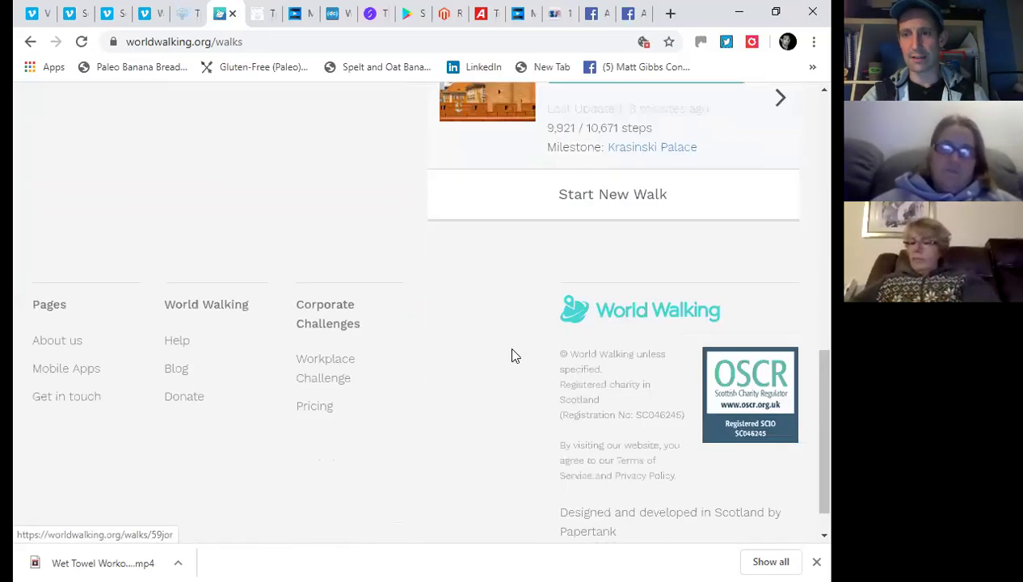
scroll(511, 354, "up", 2)
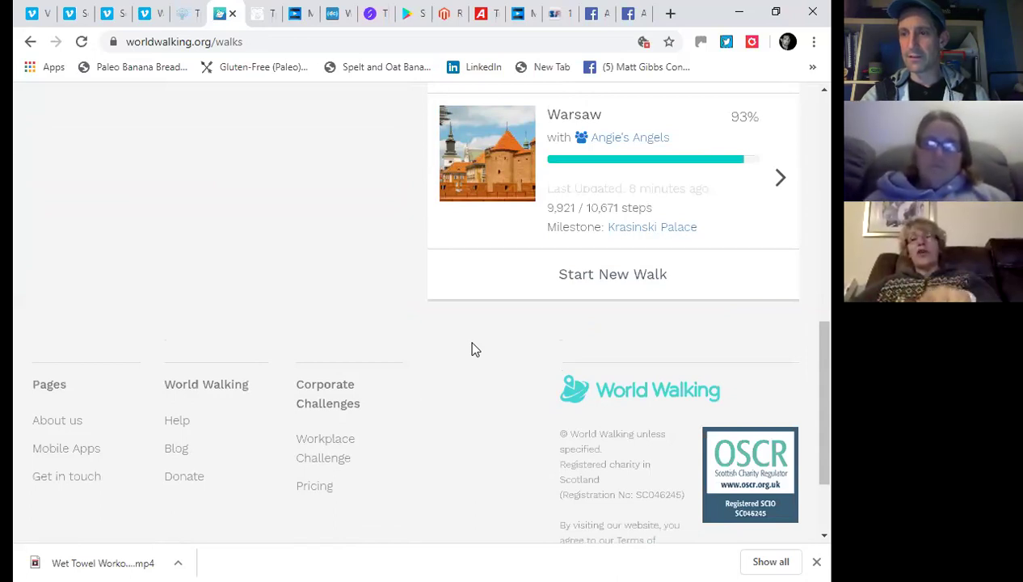
scroll(474, 348, "up", 1)
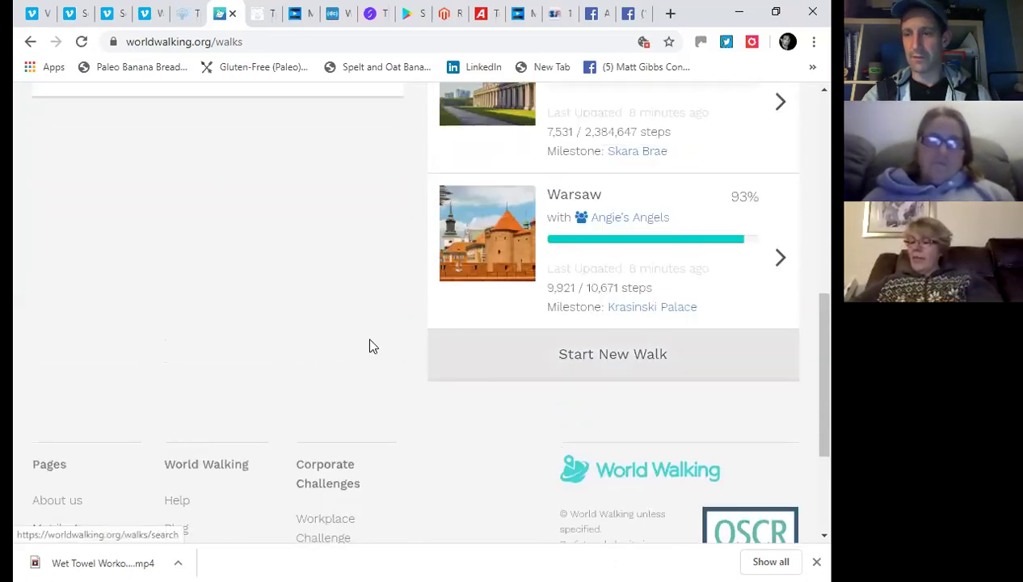
scroll(446, 344, "up", 2)
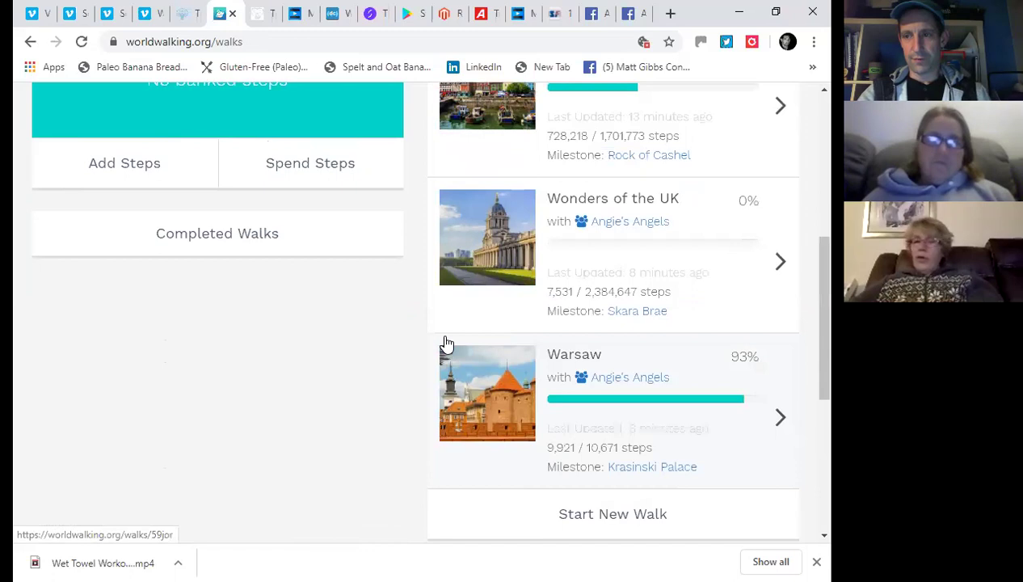
scroll(447, 343, "up", 5)
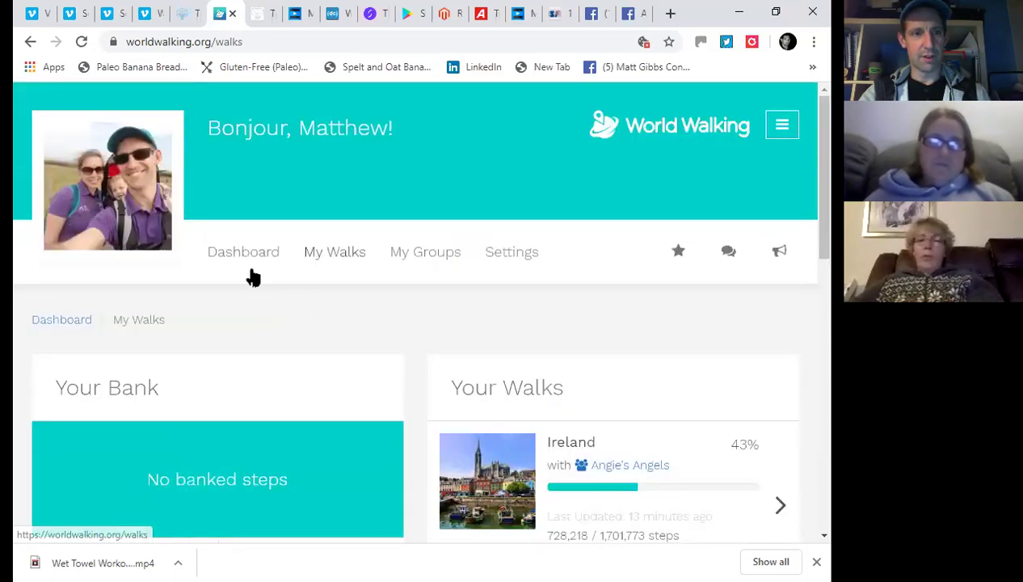
Switch back to the dashboard to confirm 57,842 steps walked and zero banked steps
left_click(247, 254)
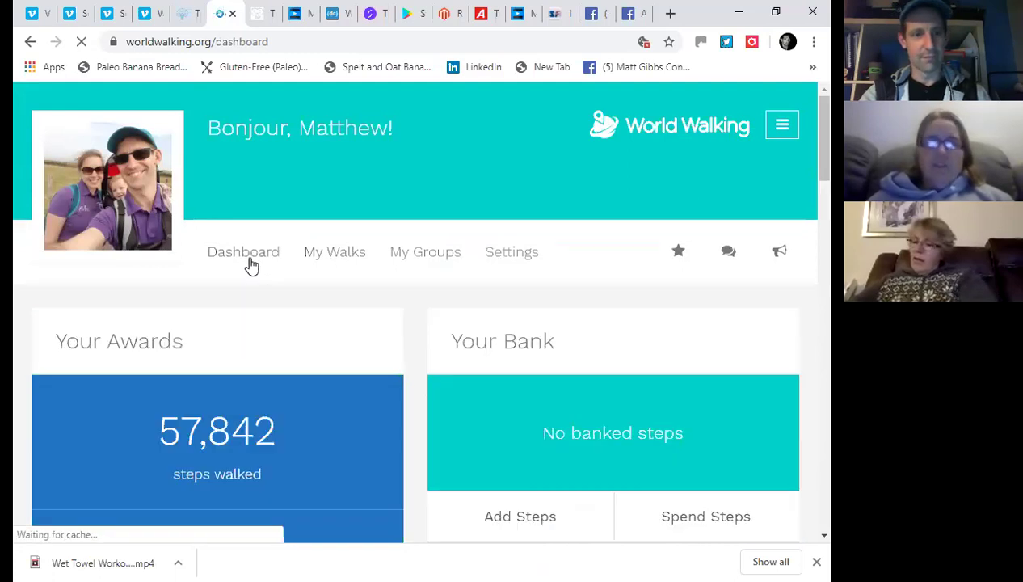
scroll(266, 290, "down", 1)
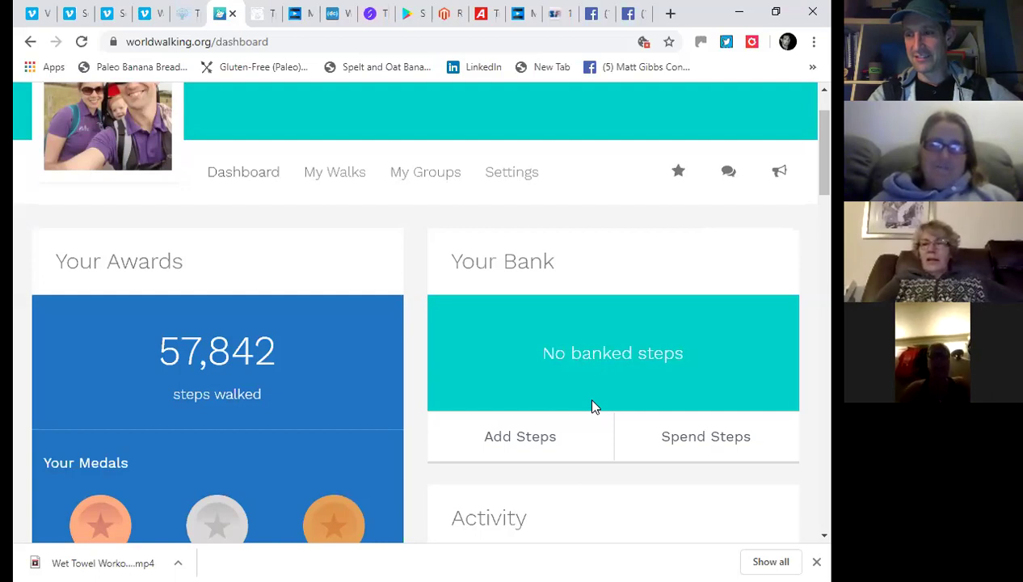
left_click(546, 450)
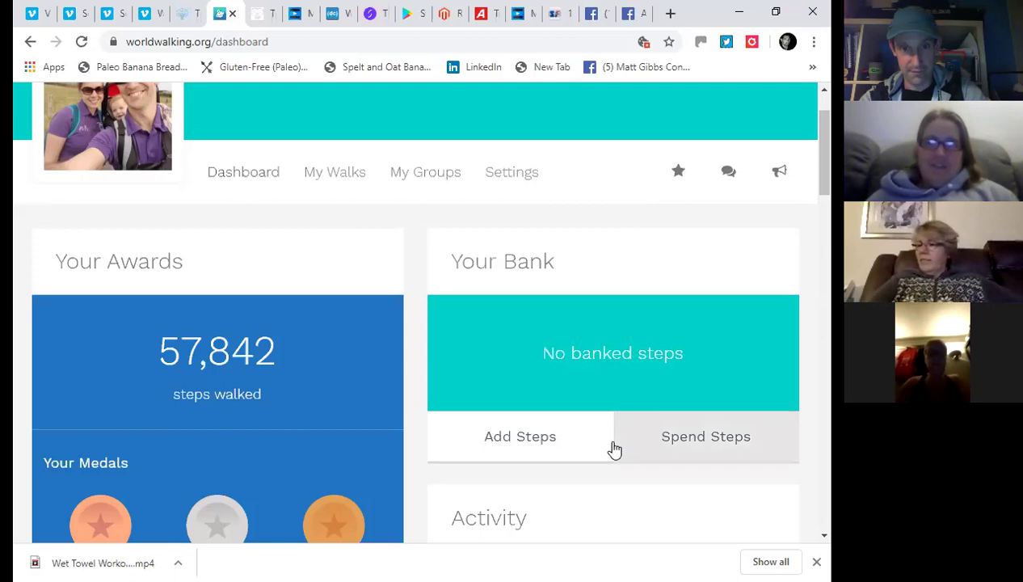
scroll(613, 450, "up", 1)
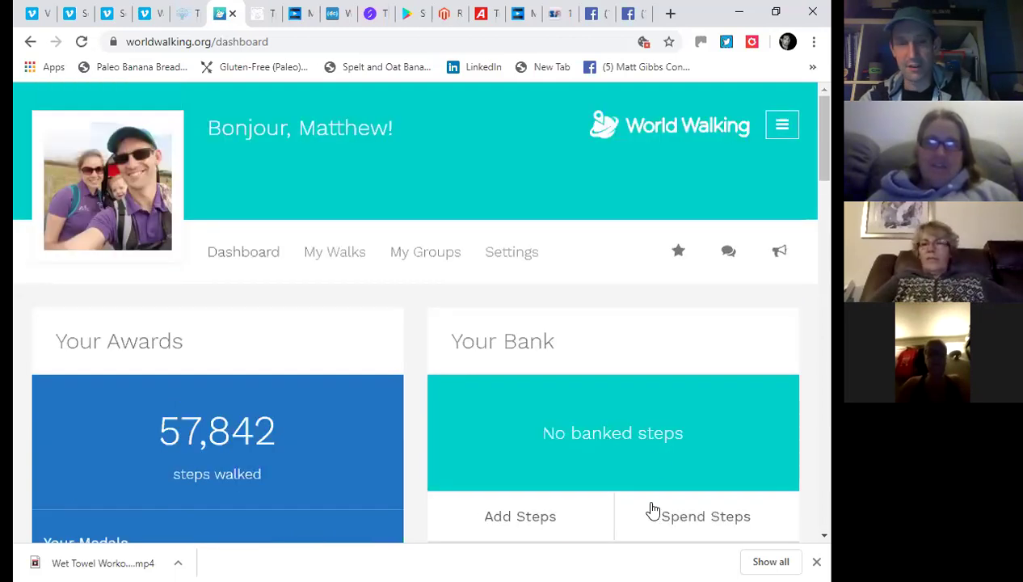
scroll(582, 483, "down", 2)
scroll(582, 483, "down", 2)
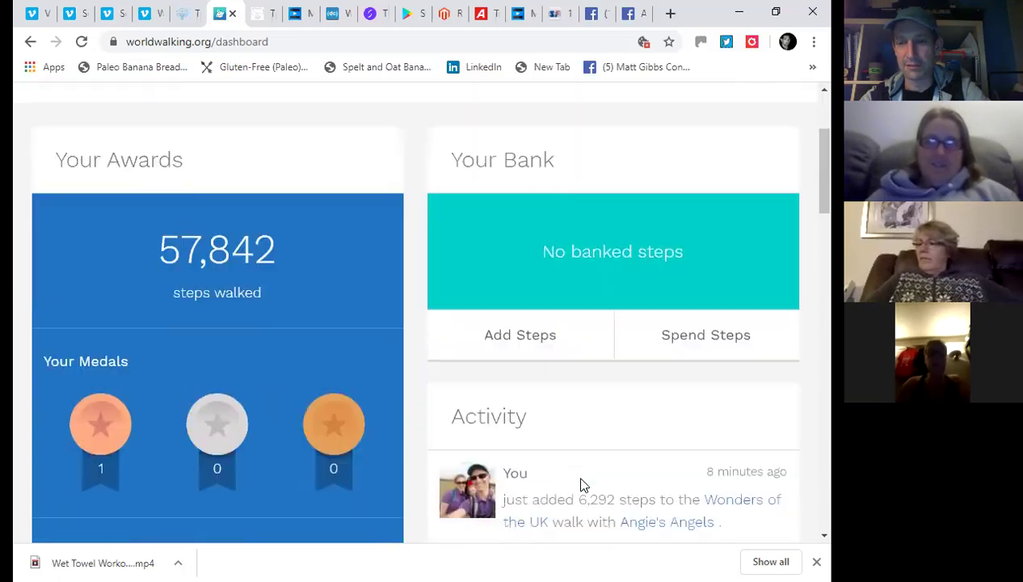
scroll(584, 484, "up", 2)
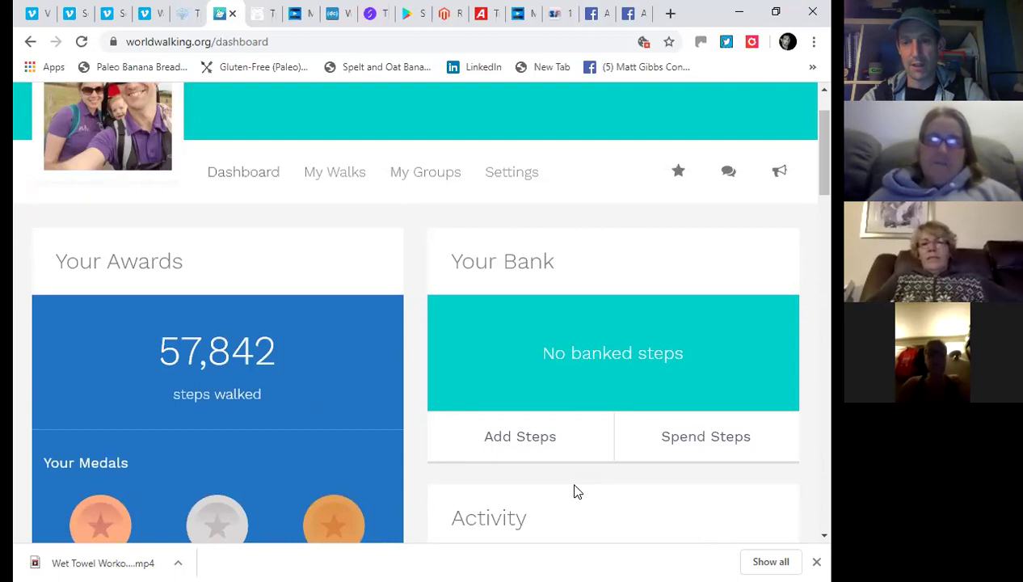
scroll(570, 489, "down", 3)
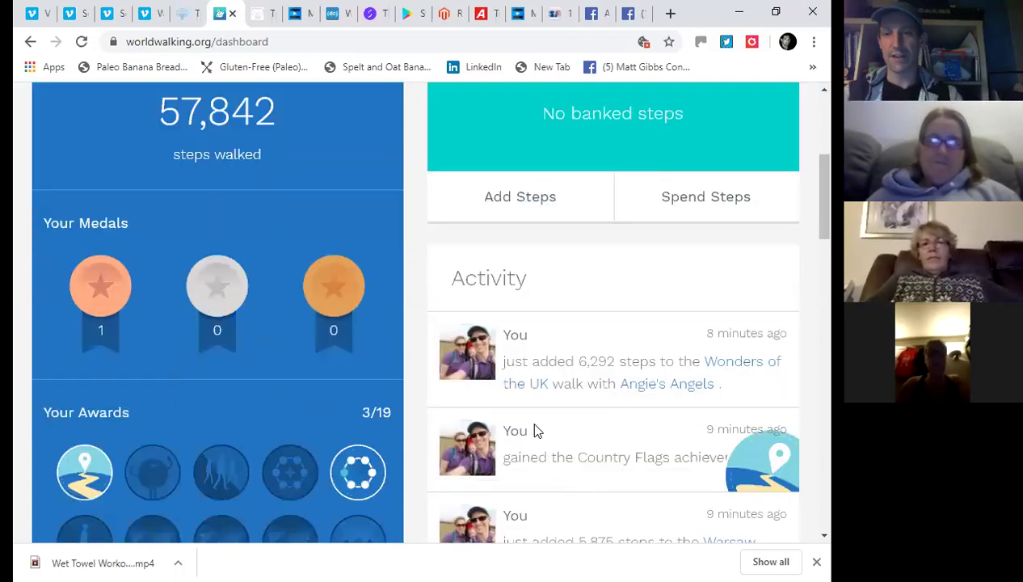